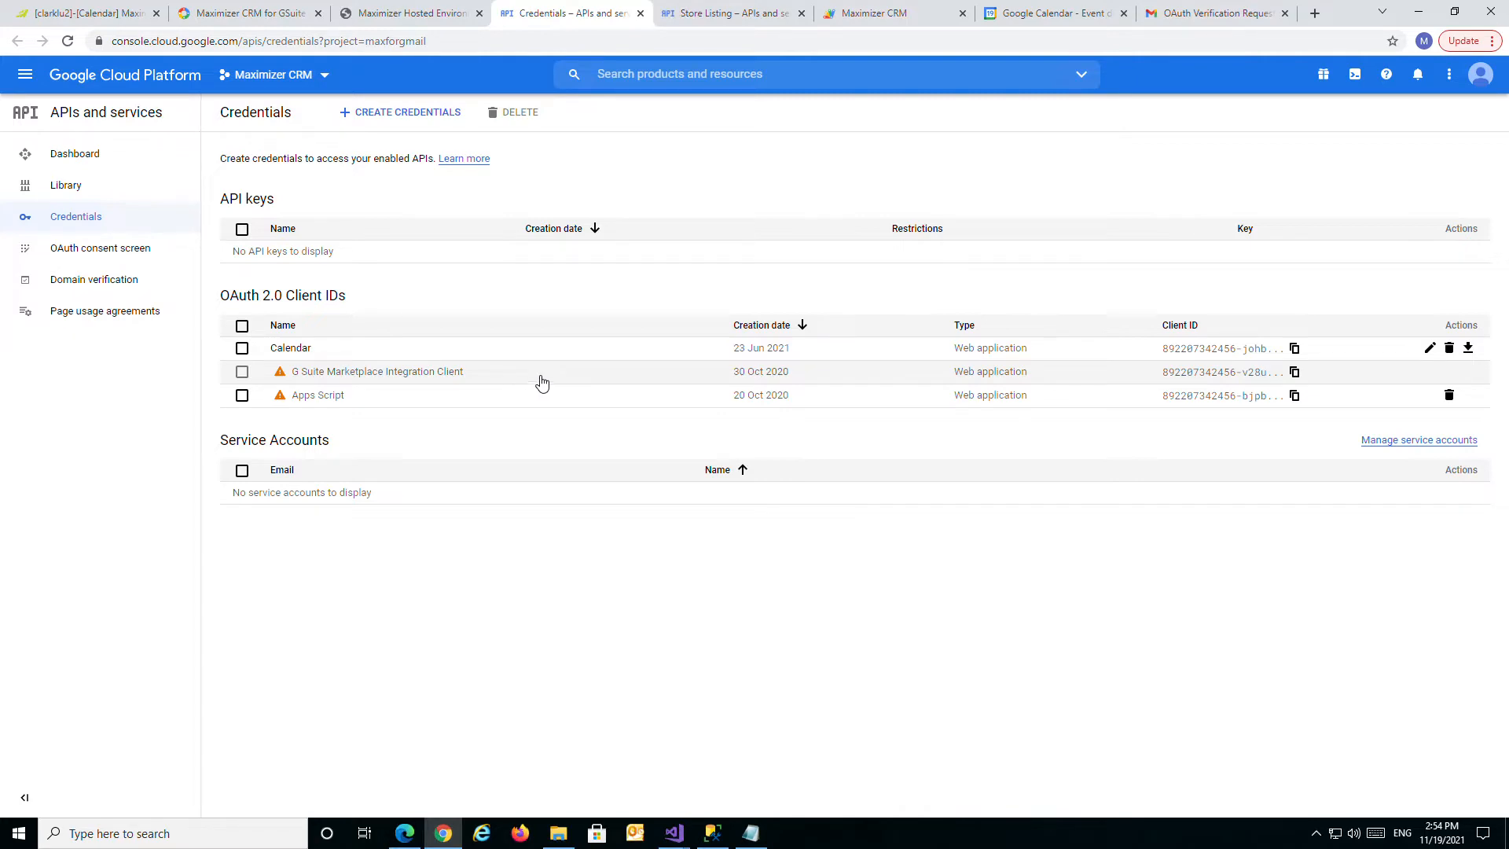
Start installing Maximizer CRM for GSuite from its Marketplace listing, sign in with the Maximizer Integrations account, and maximize the consent window
click(252, 14)
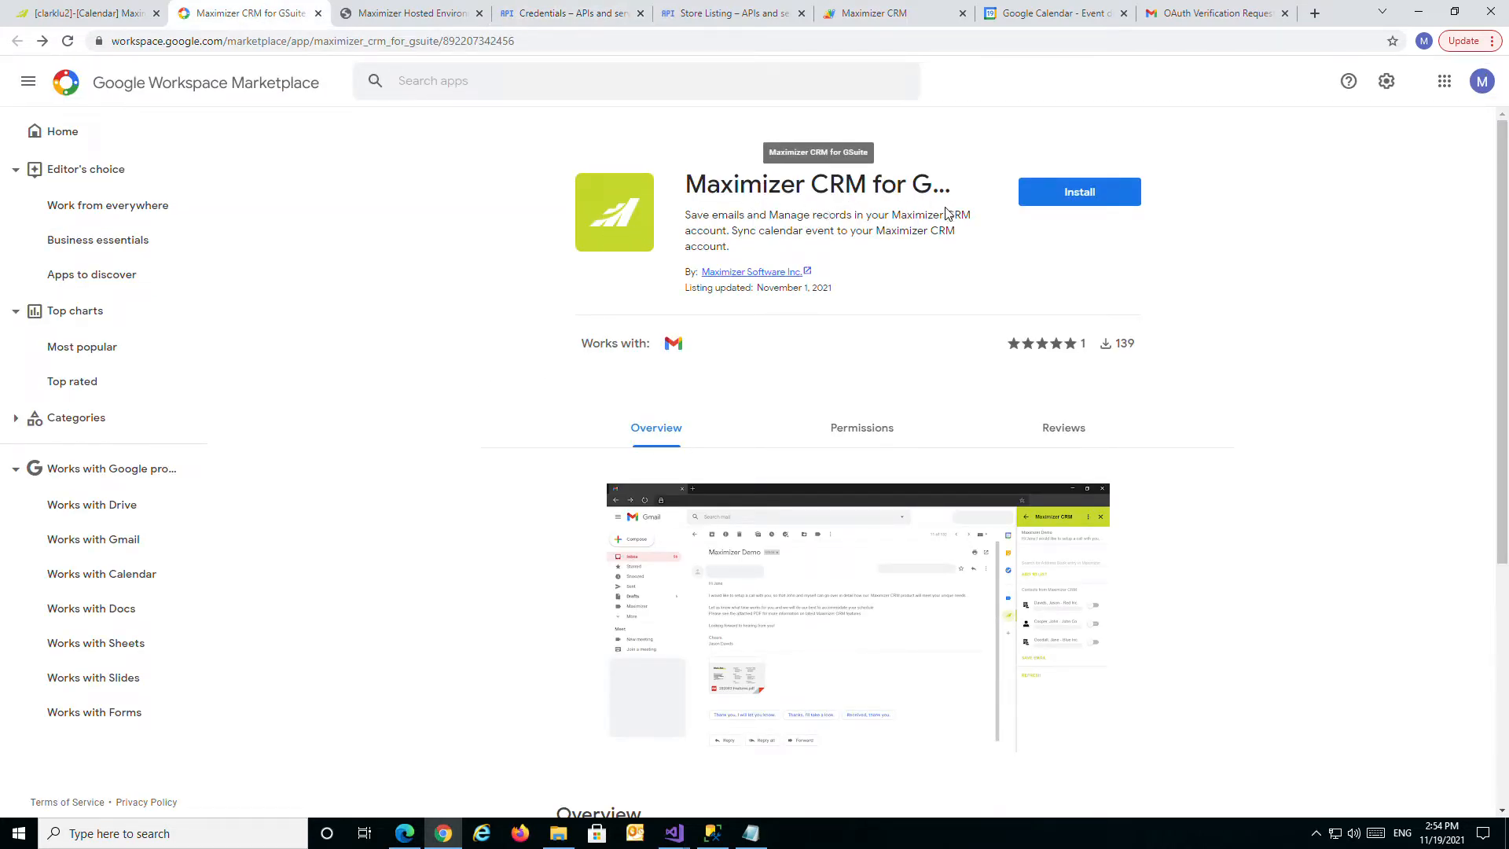
click(1084, 200)
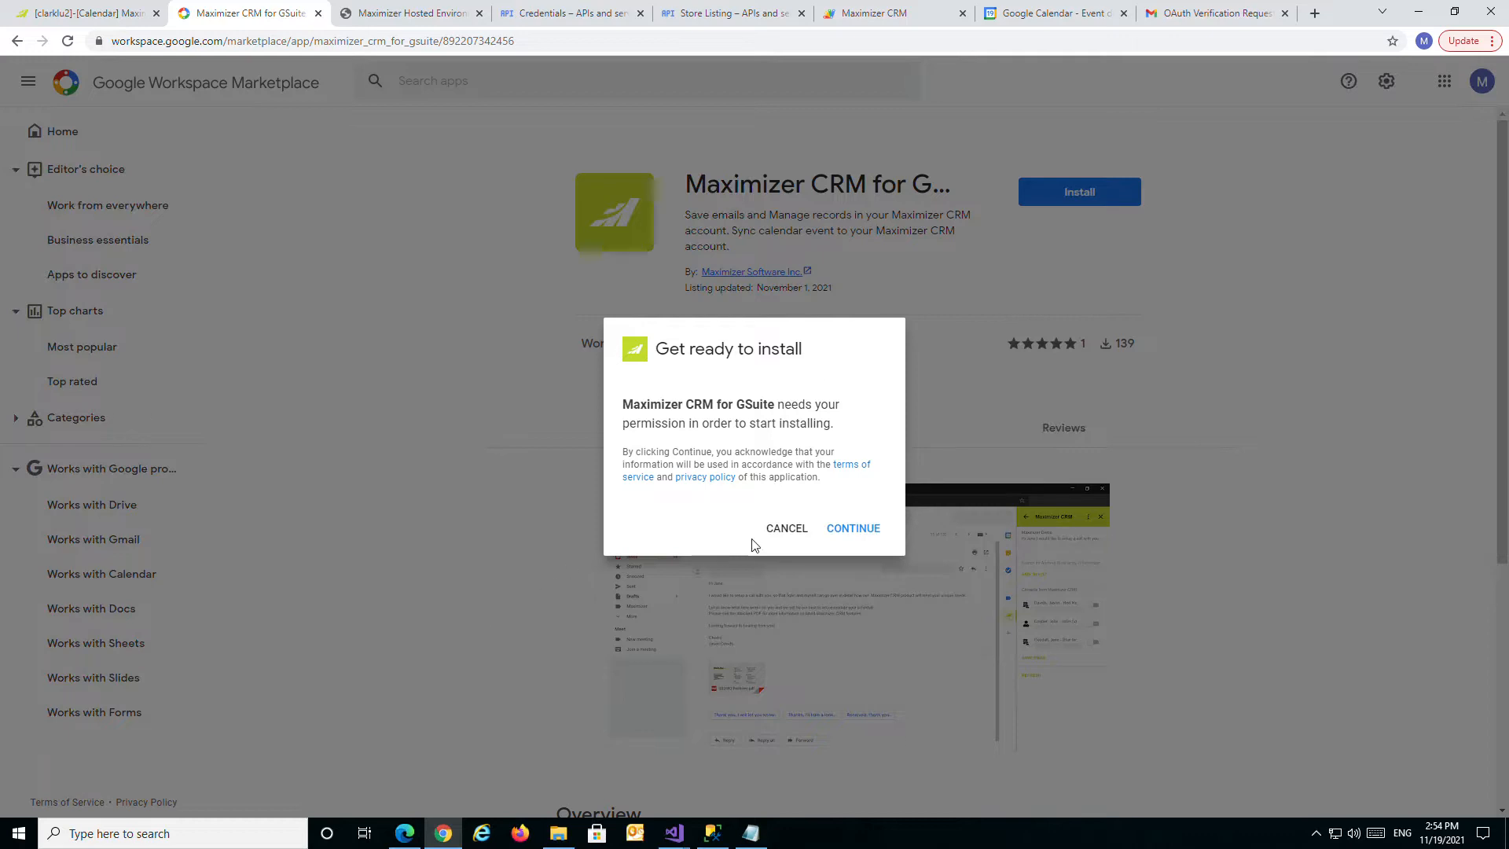
key(super)
key(super)
click(854, 528)
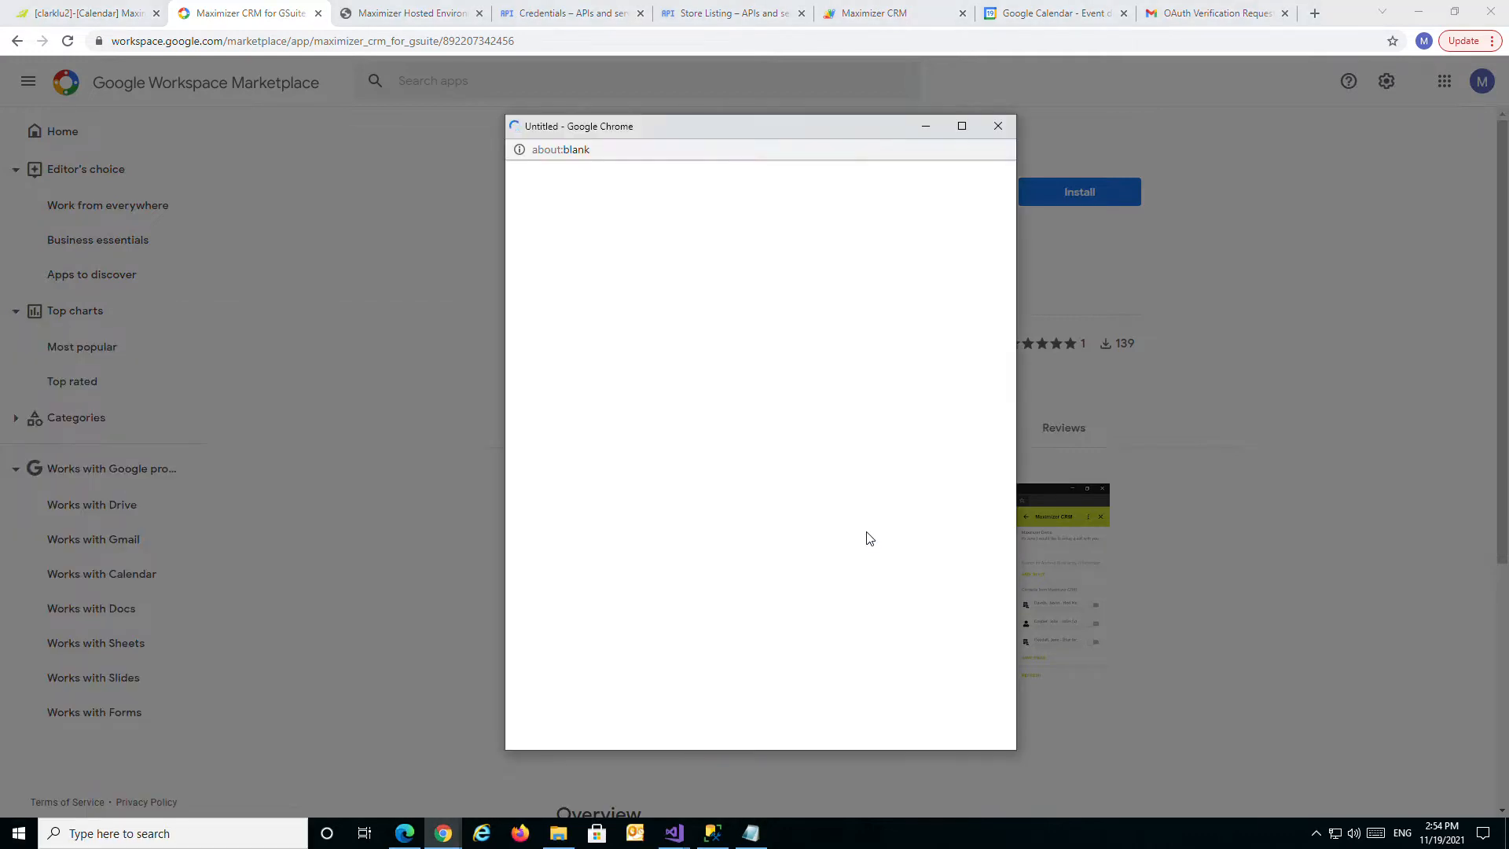
click(810, 460)
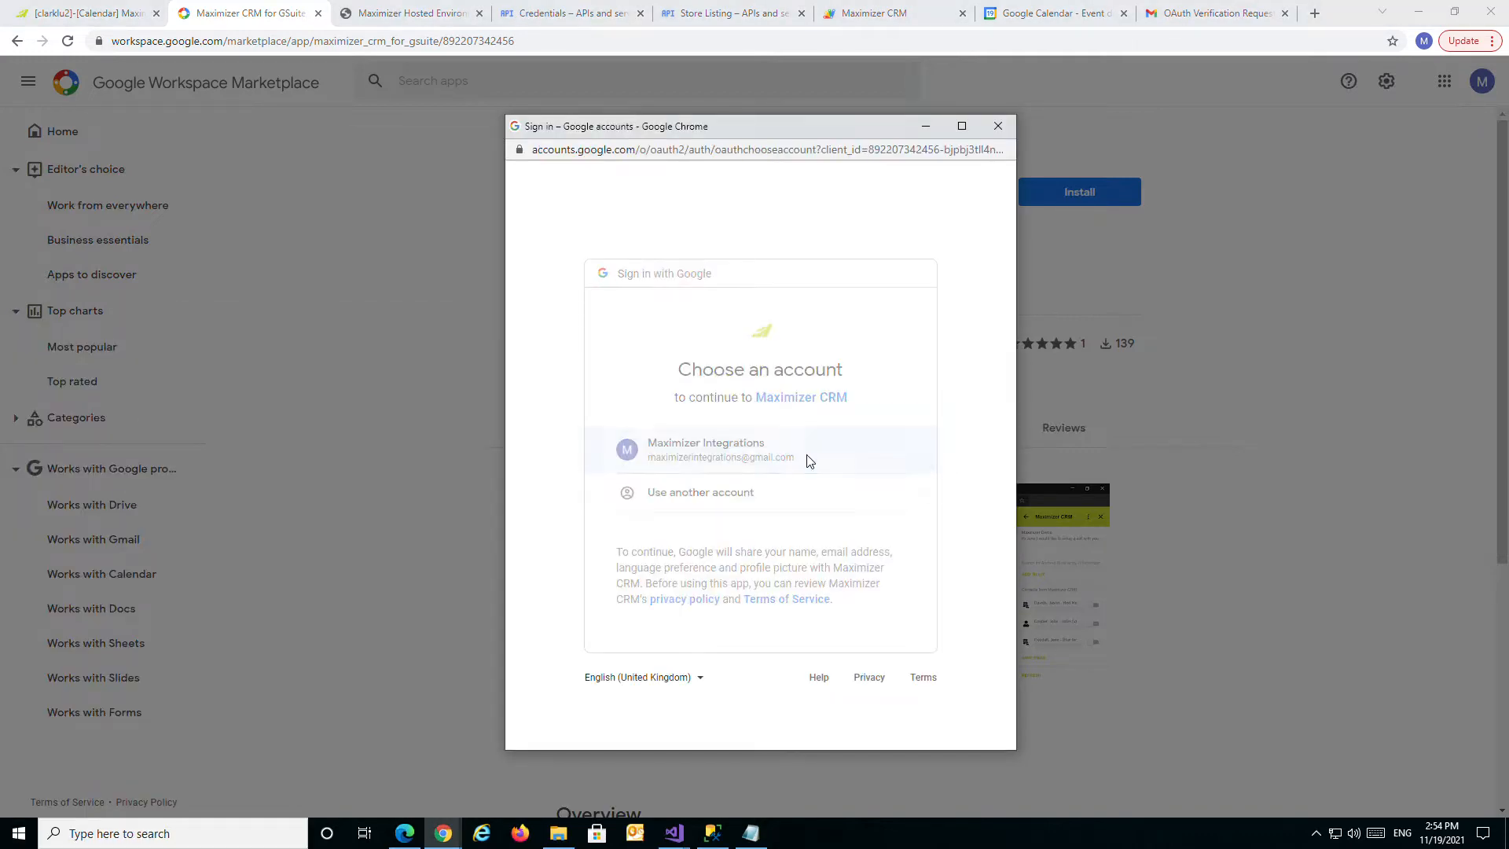
click(961, 127)
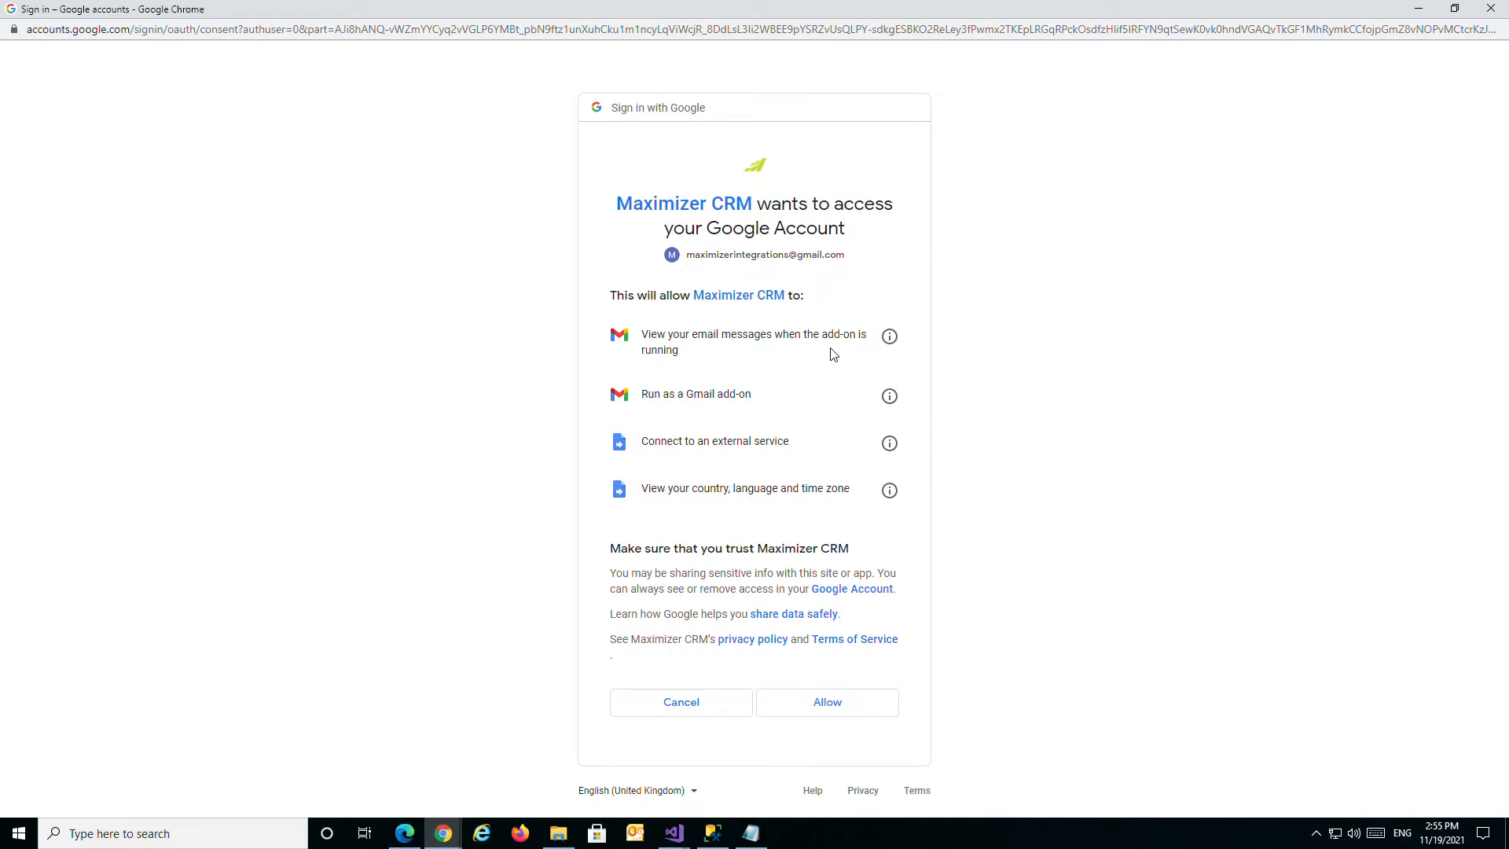
Copy the consent page's URL, switch to Notepad, and replace the existing text with that URL
click(503, 31)
click(451, 346)
click(750, 833)
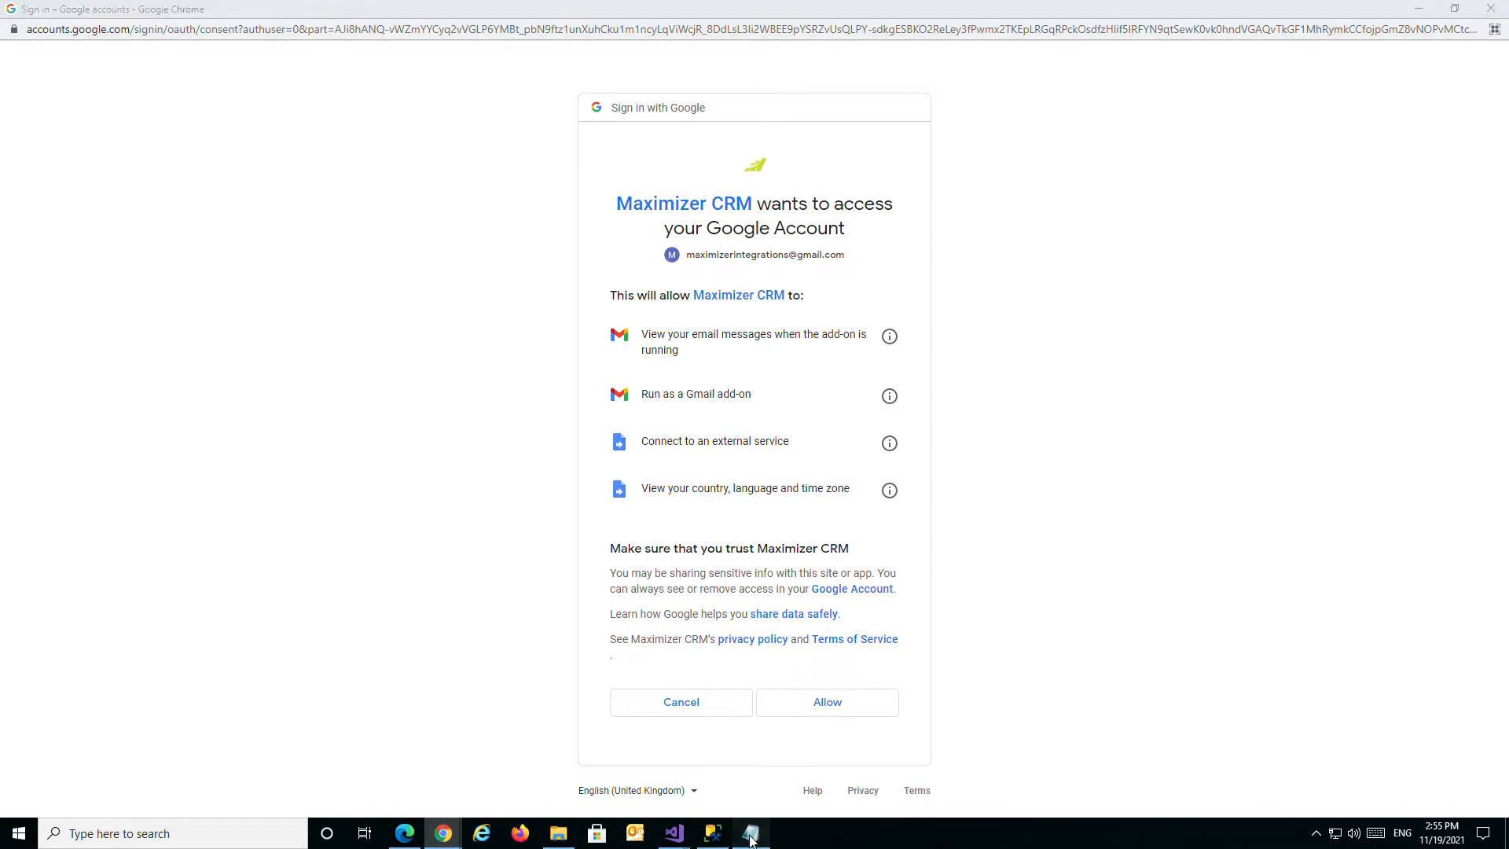
key(ctrl+a)
key(BackSpace)
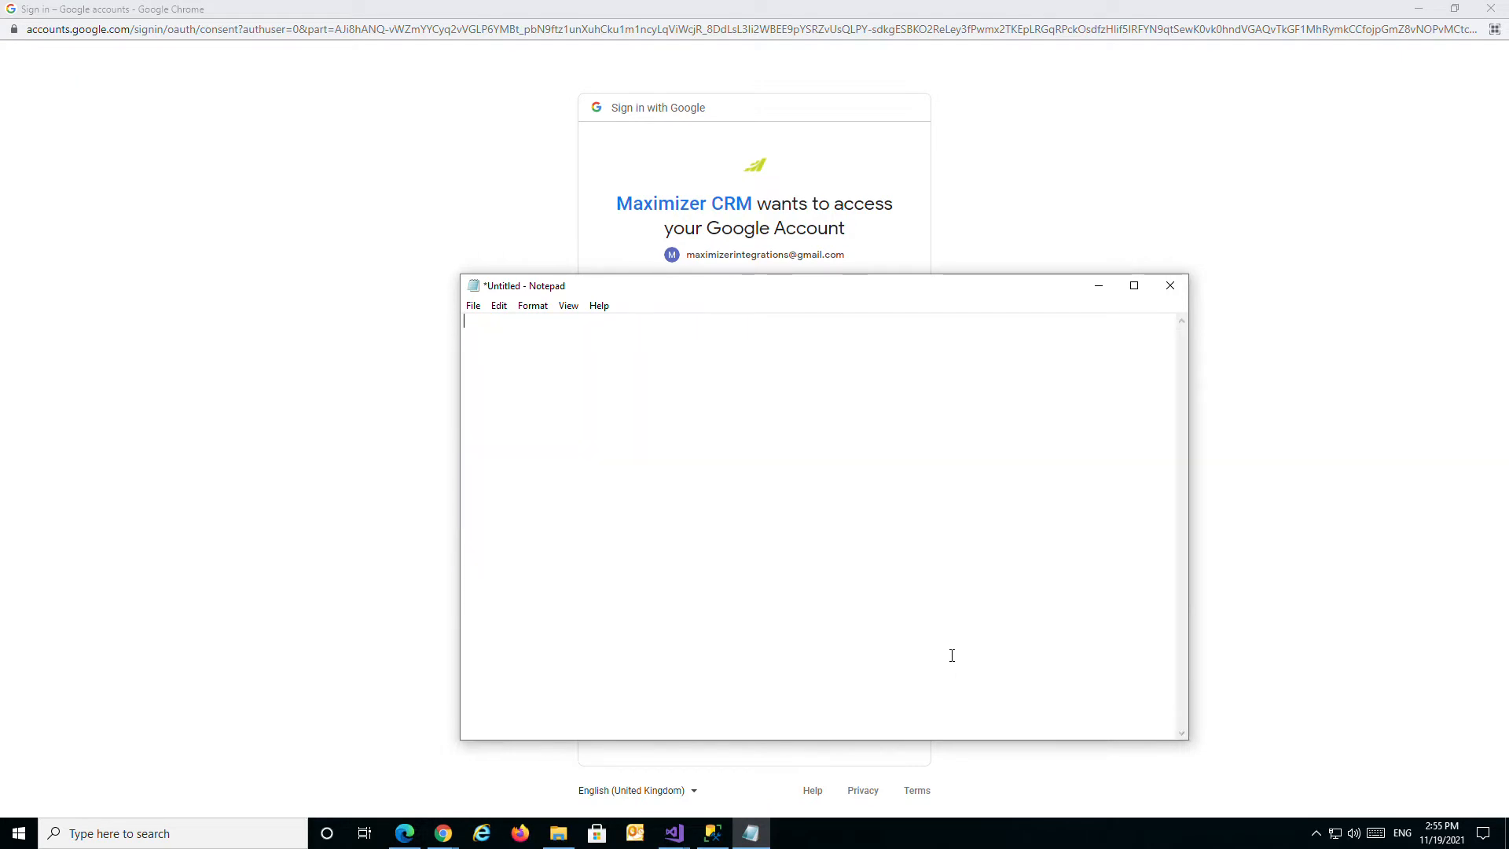
key(ctrl+v)
drag(1001, 285, 1199, 263)
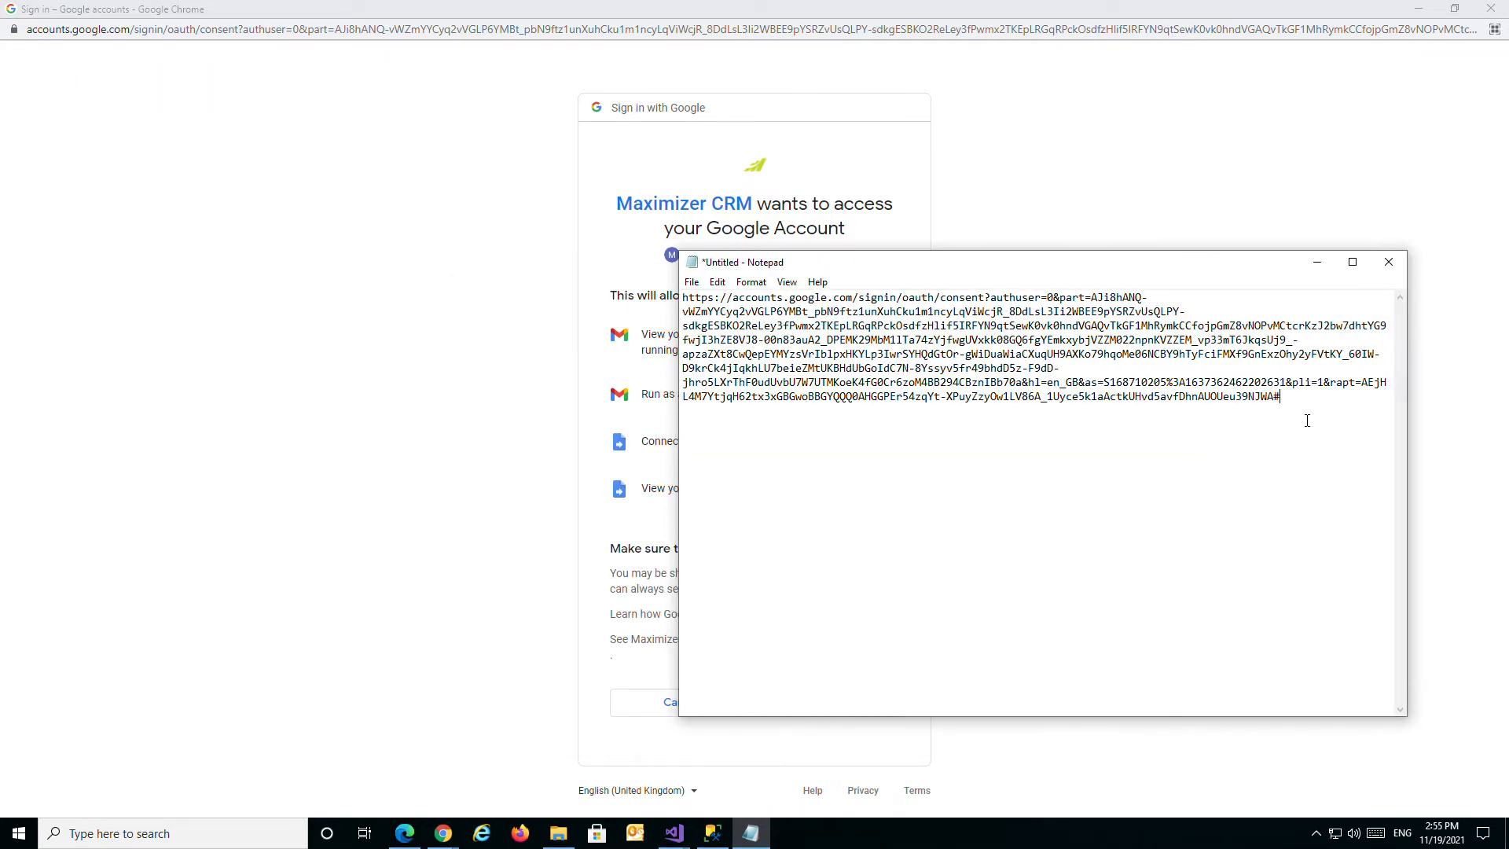
Copy the G Suite Marketplace Integration Client's client ID from the Cloud Platform credentials and paste it below the URL in Notepad
click(442, 599)
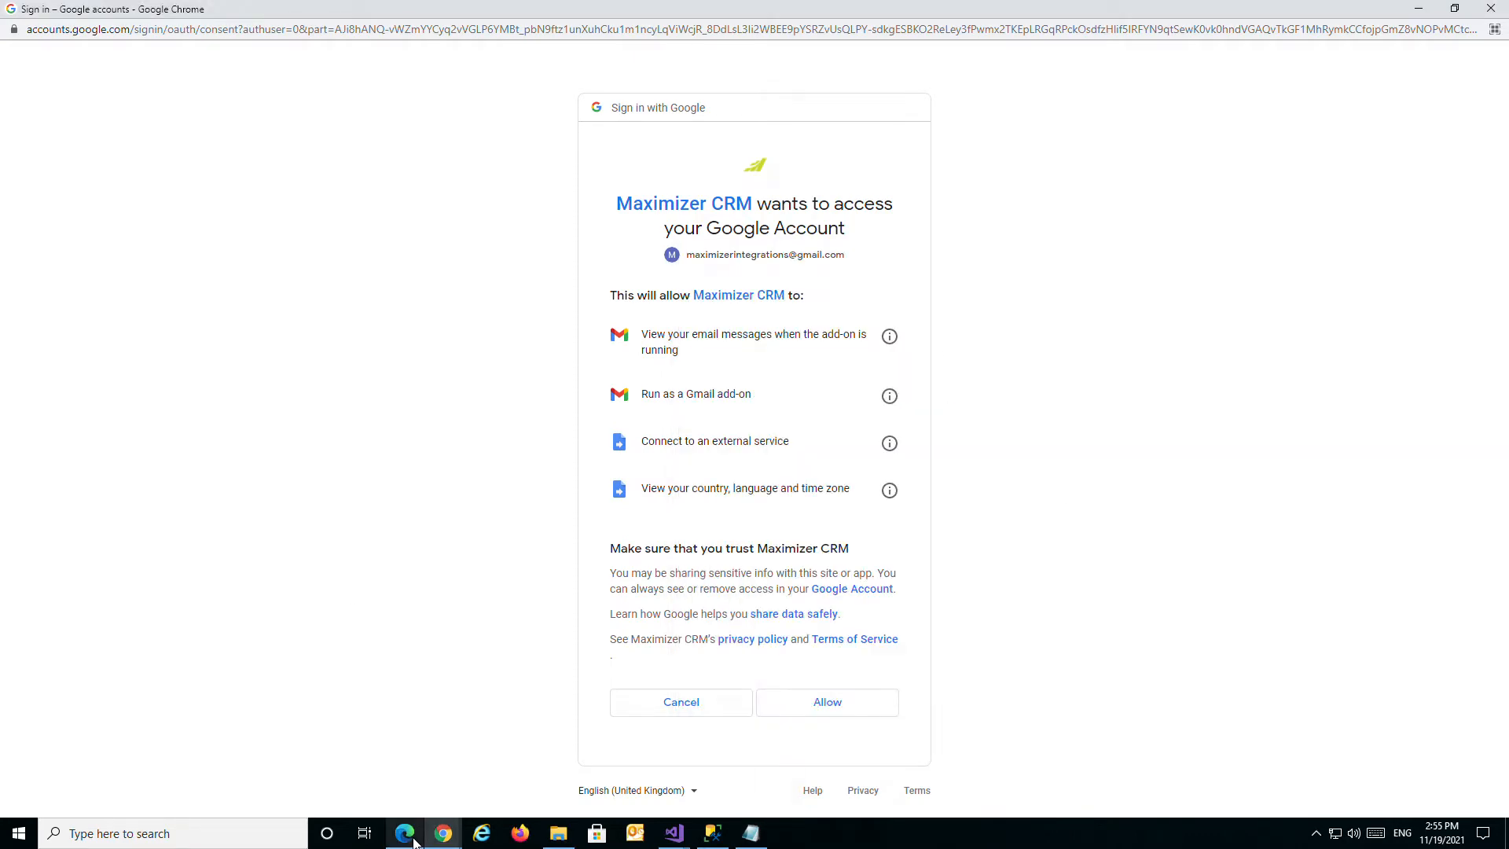
click(443, 833)
click(360, 767)
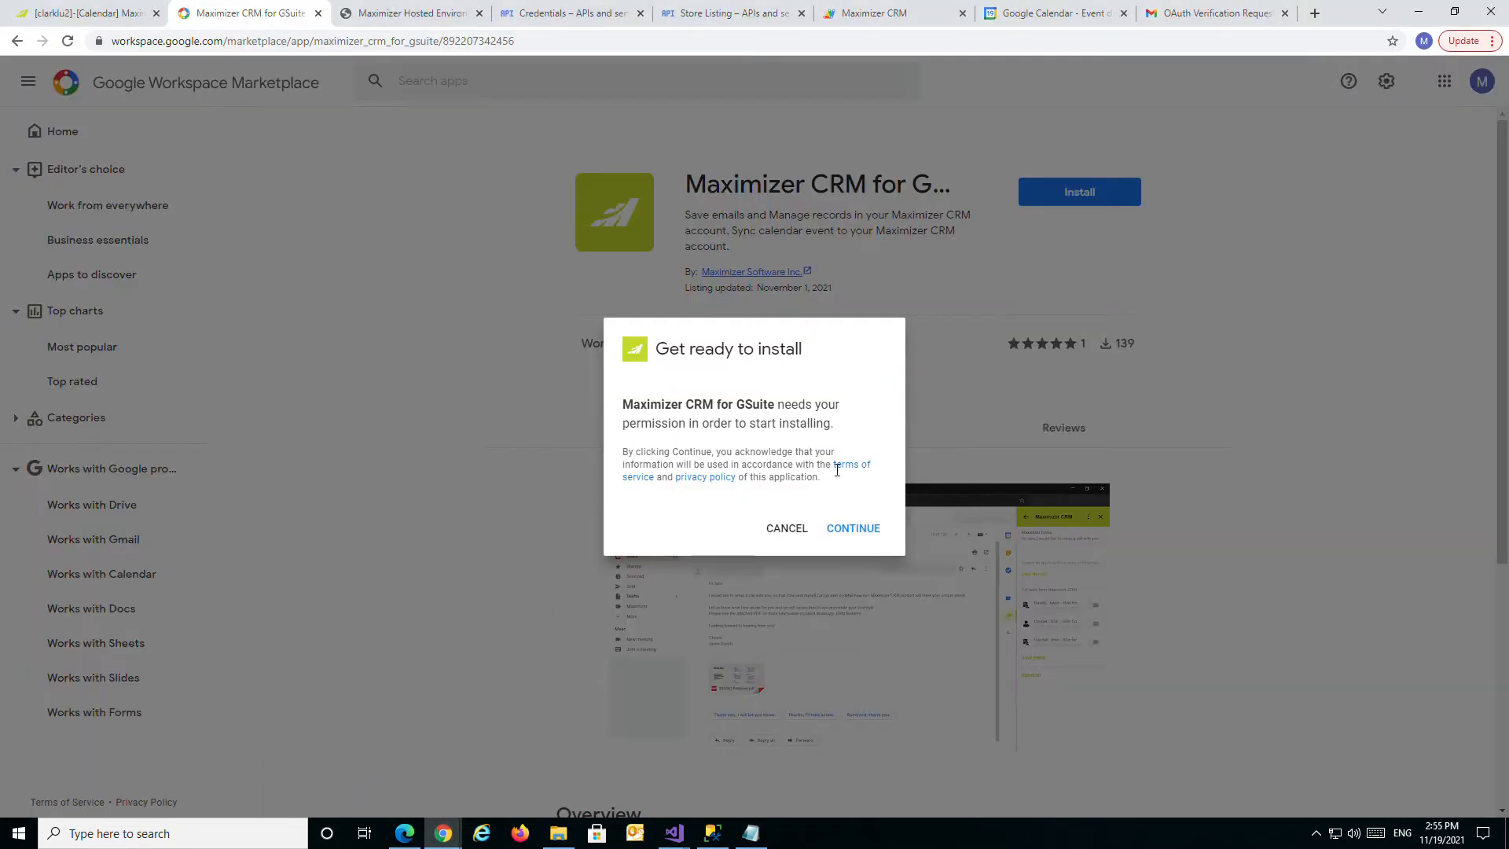
click(563, 14)
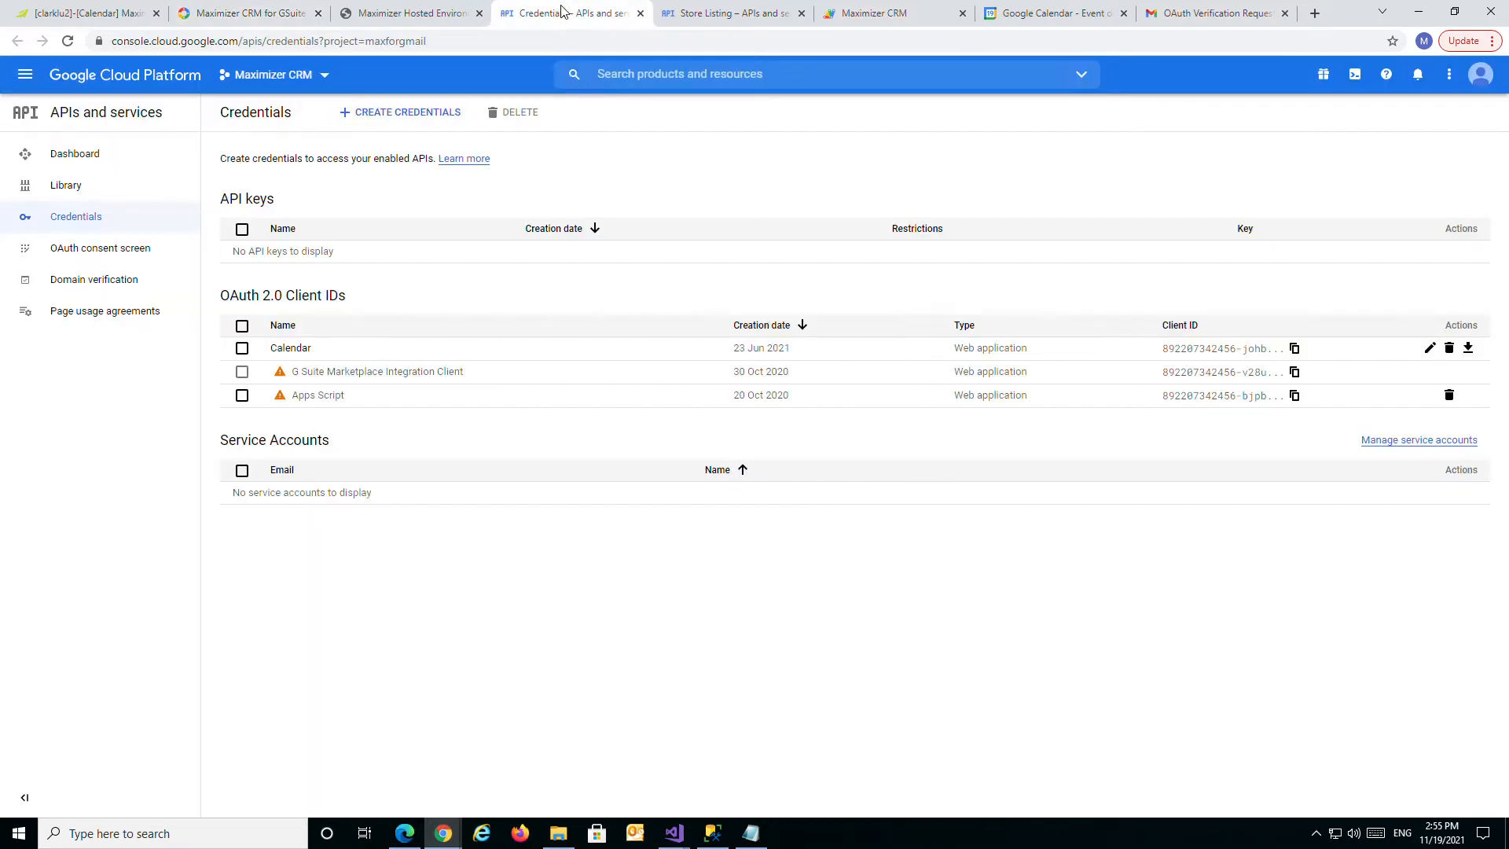
click(1295, 373)
click(750, 833)
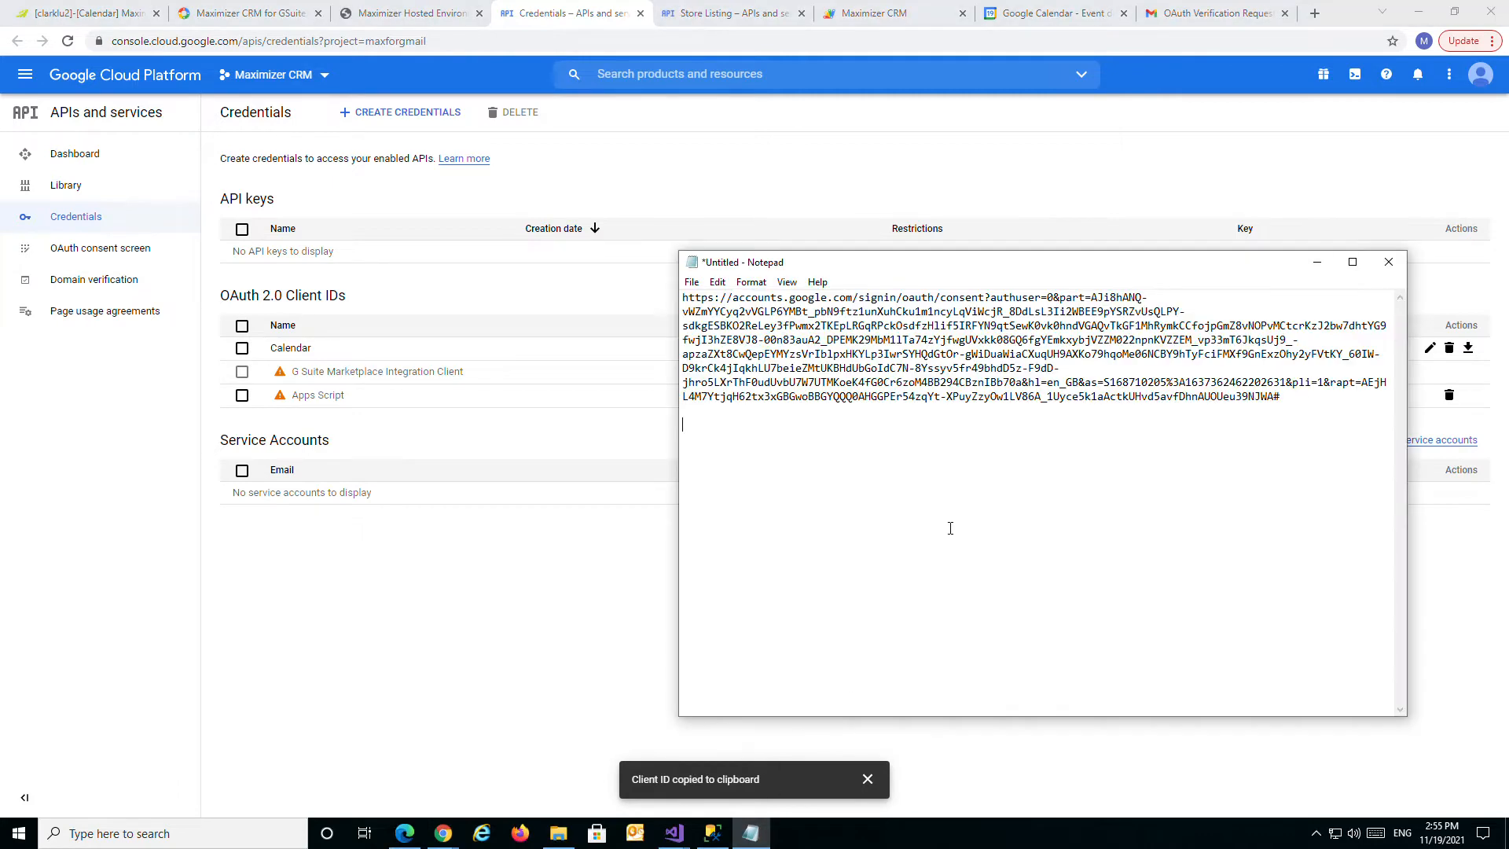
key(ctrl+v)
Select the pasted client ID and try searching the Notepad text for it
drag(1143, 433, 681, 427)
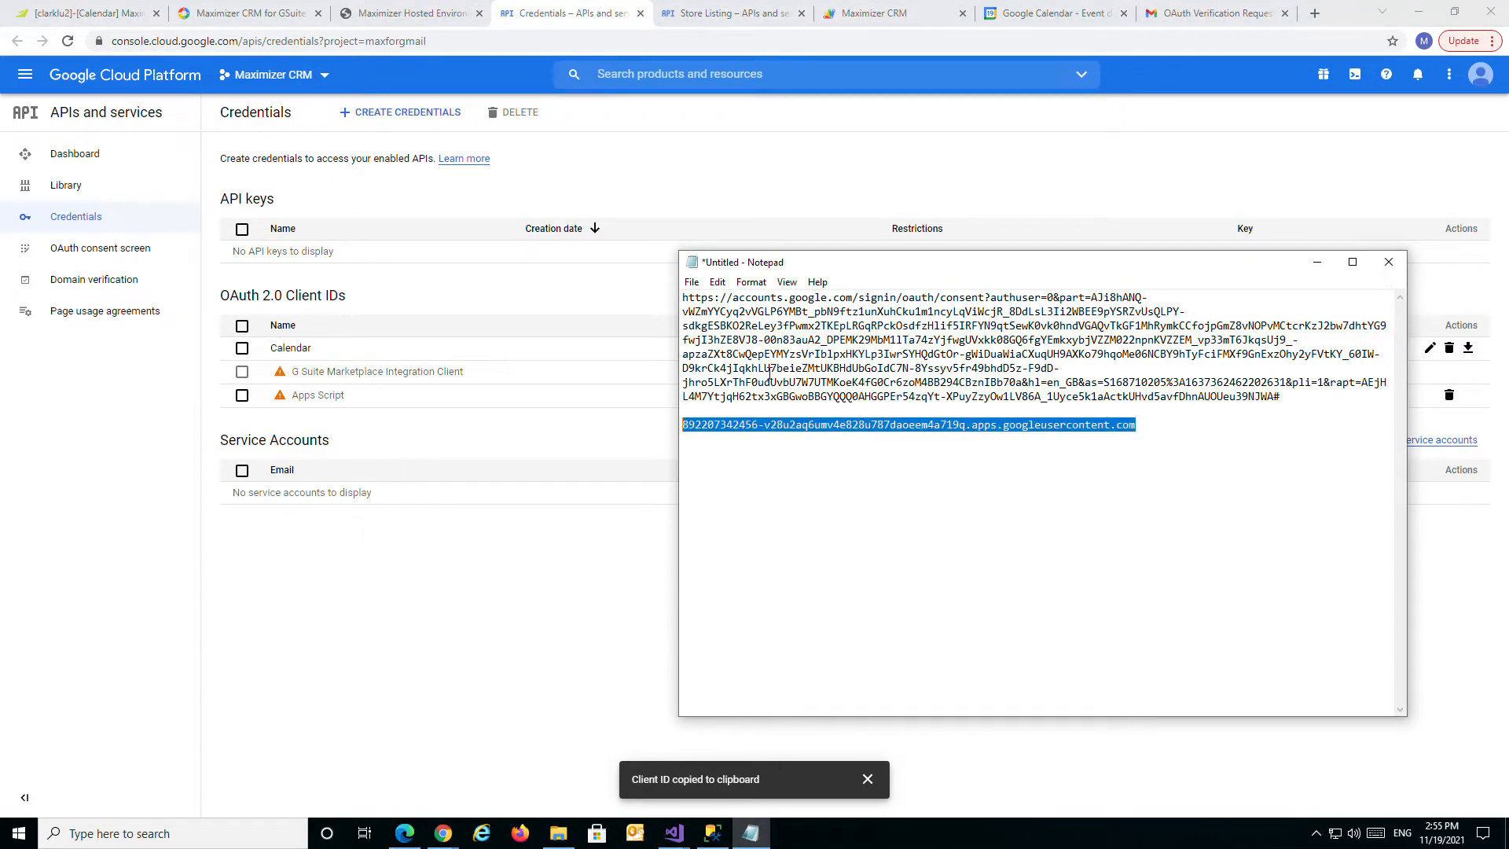
key(ctrl+f)
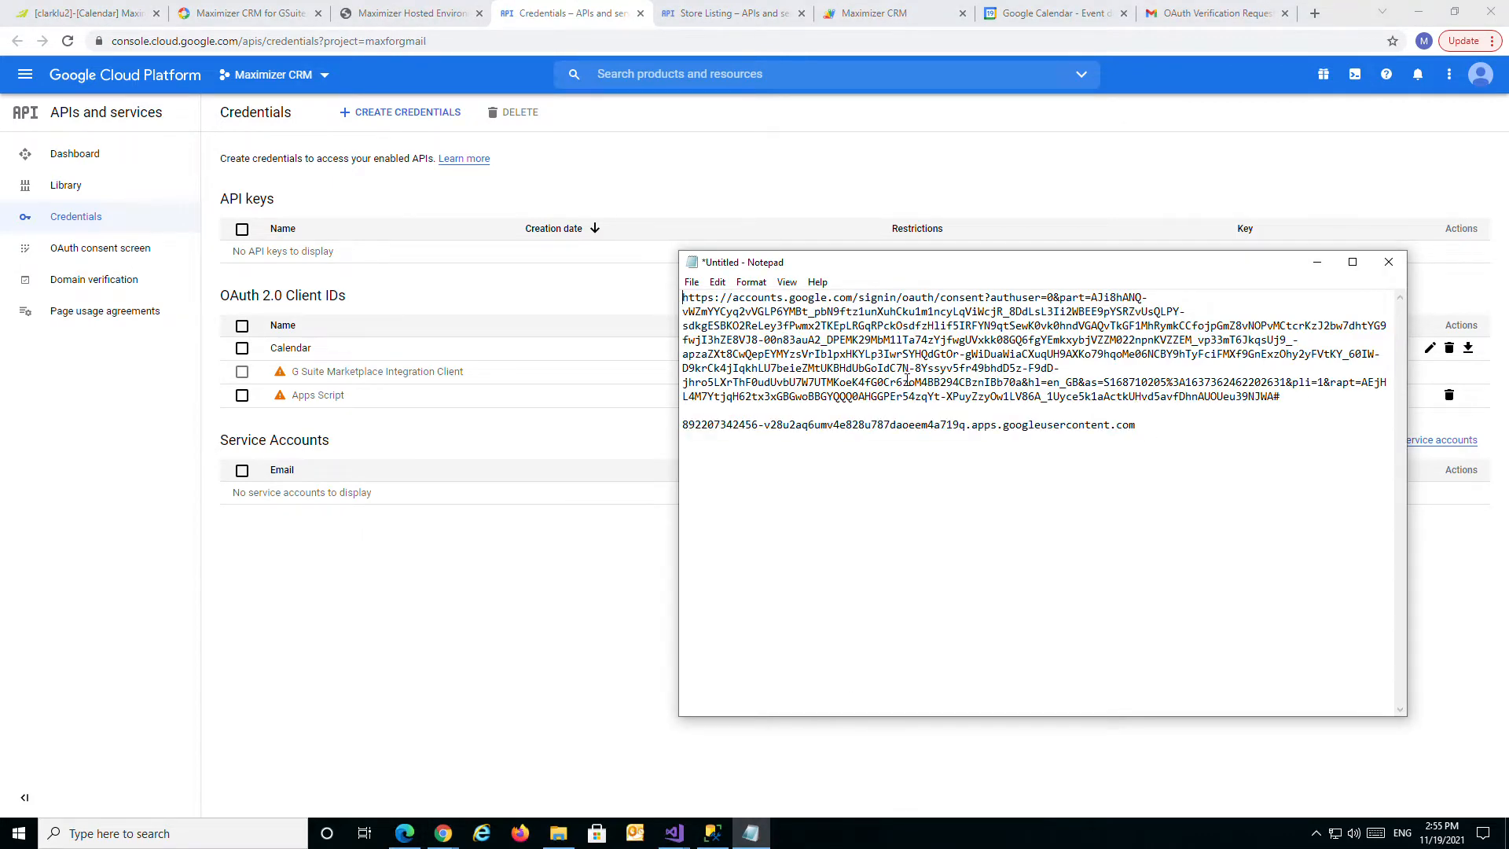
click(964, 425)
click(966, 426)
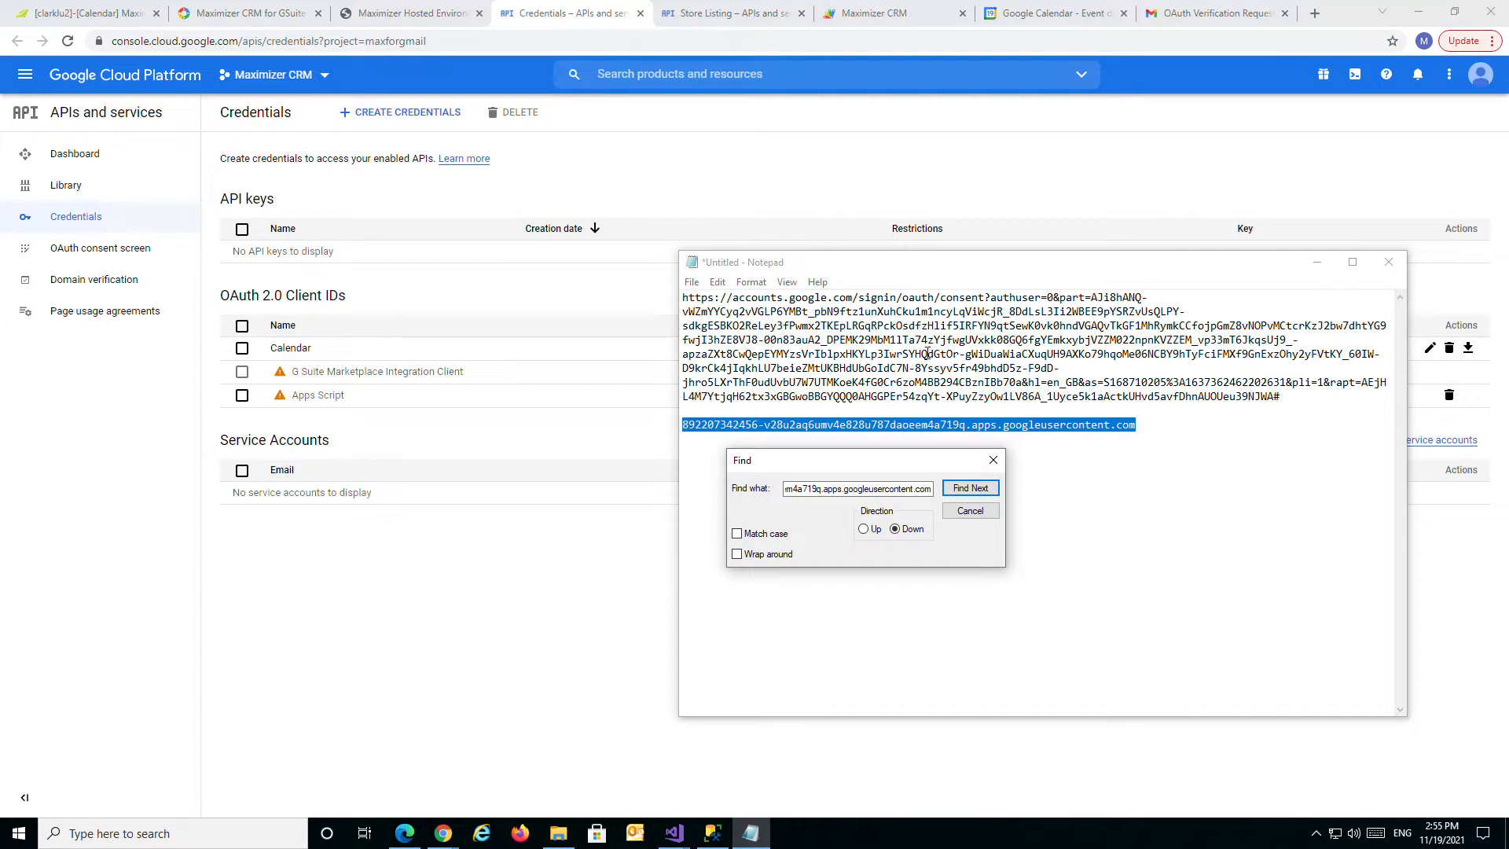
click(969, 511)
Search the Notepad text from the start of the consent URL for "client", and return to the credentials page
click(698, 305)
key(ctrl+f)
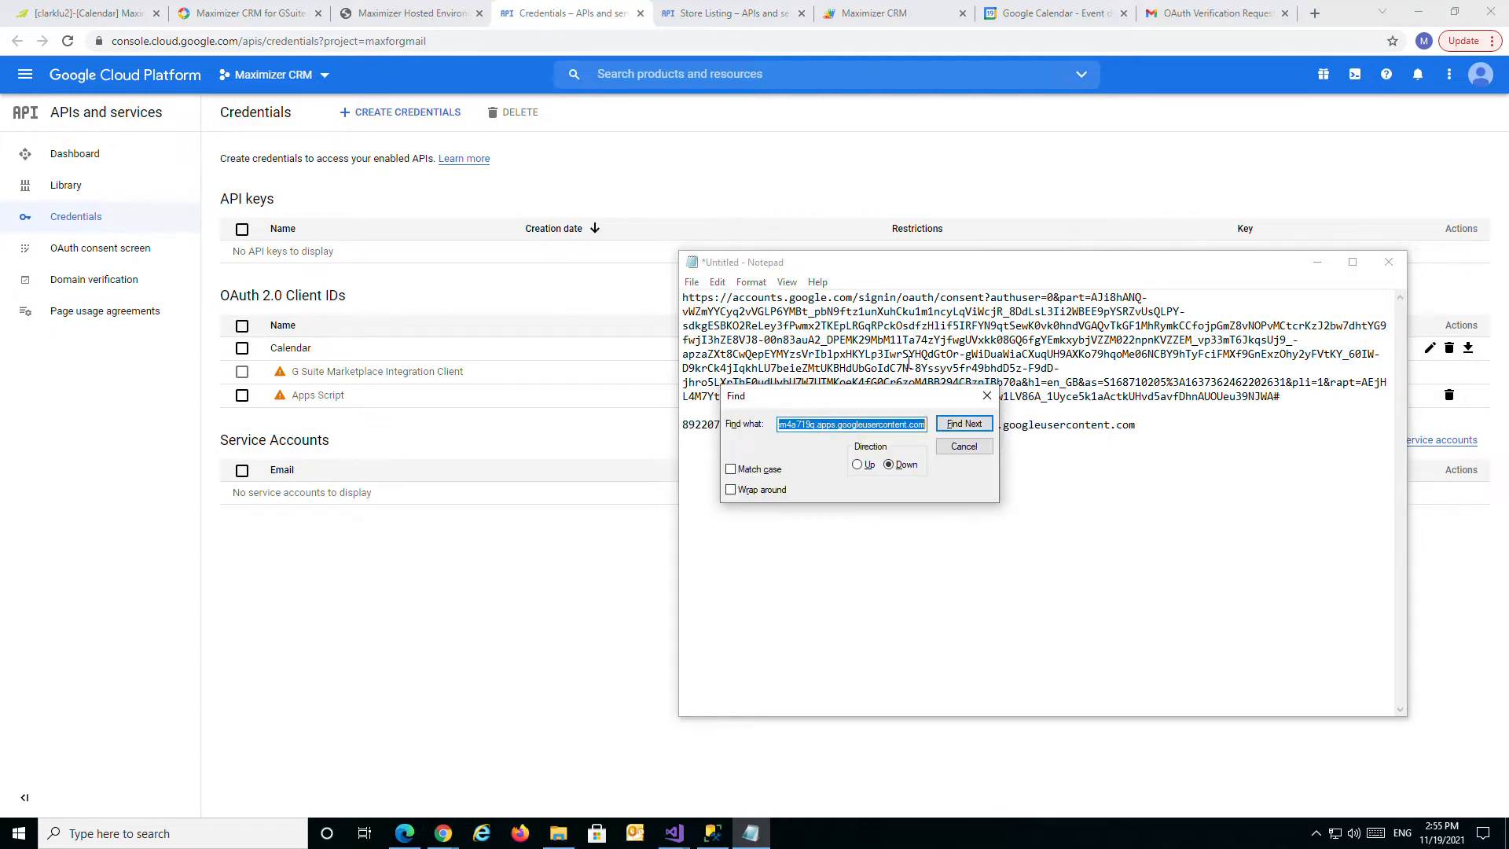
text(client)
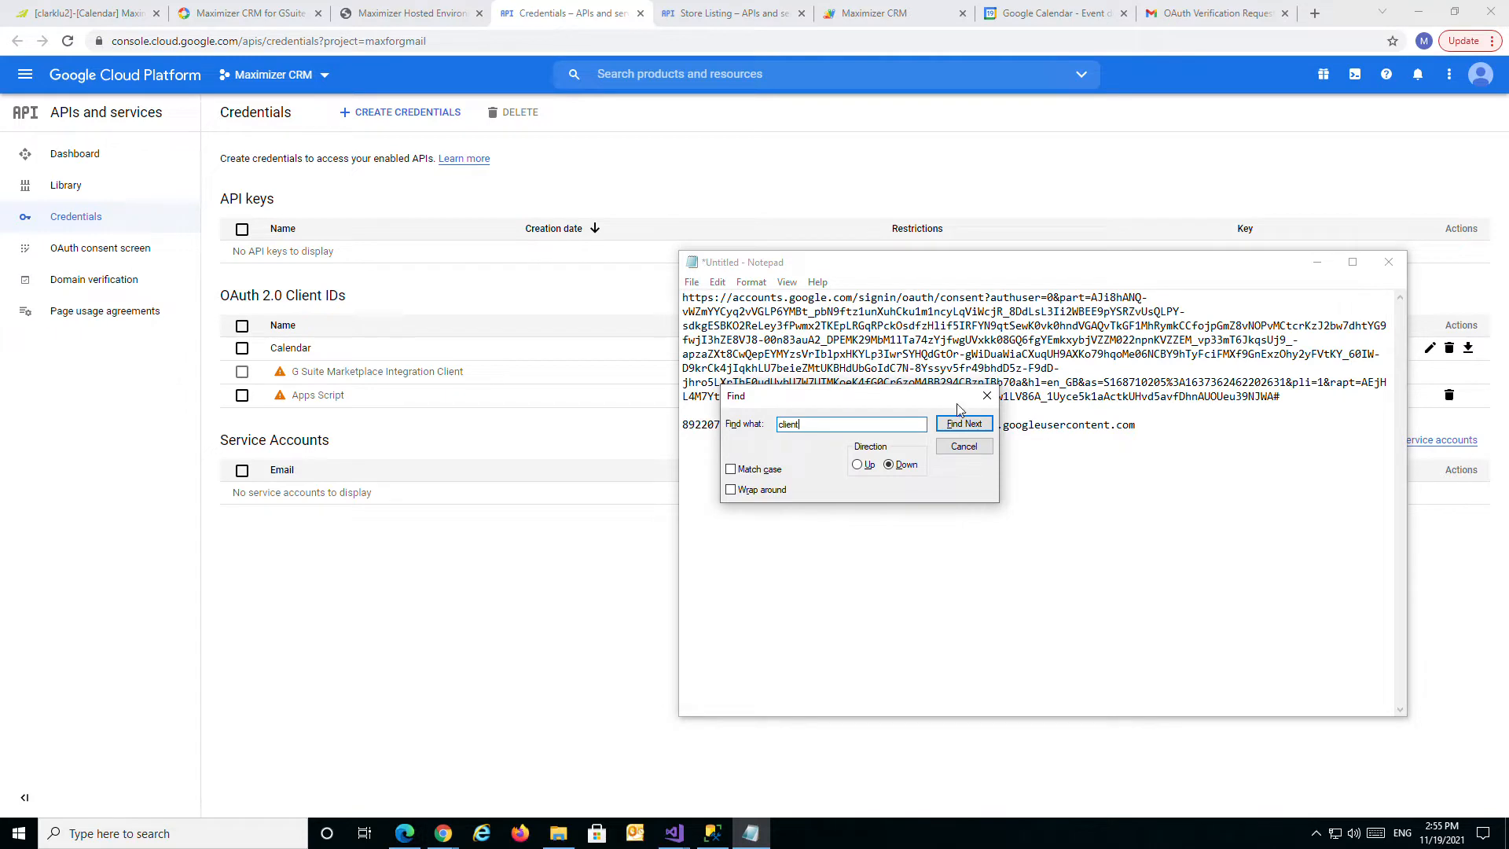
click(962, 424)
click(794, 472)
click(963, 446)
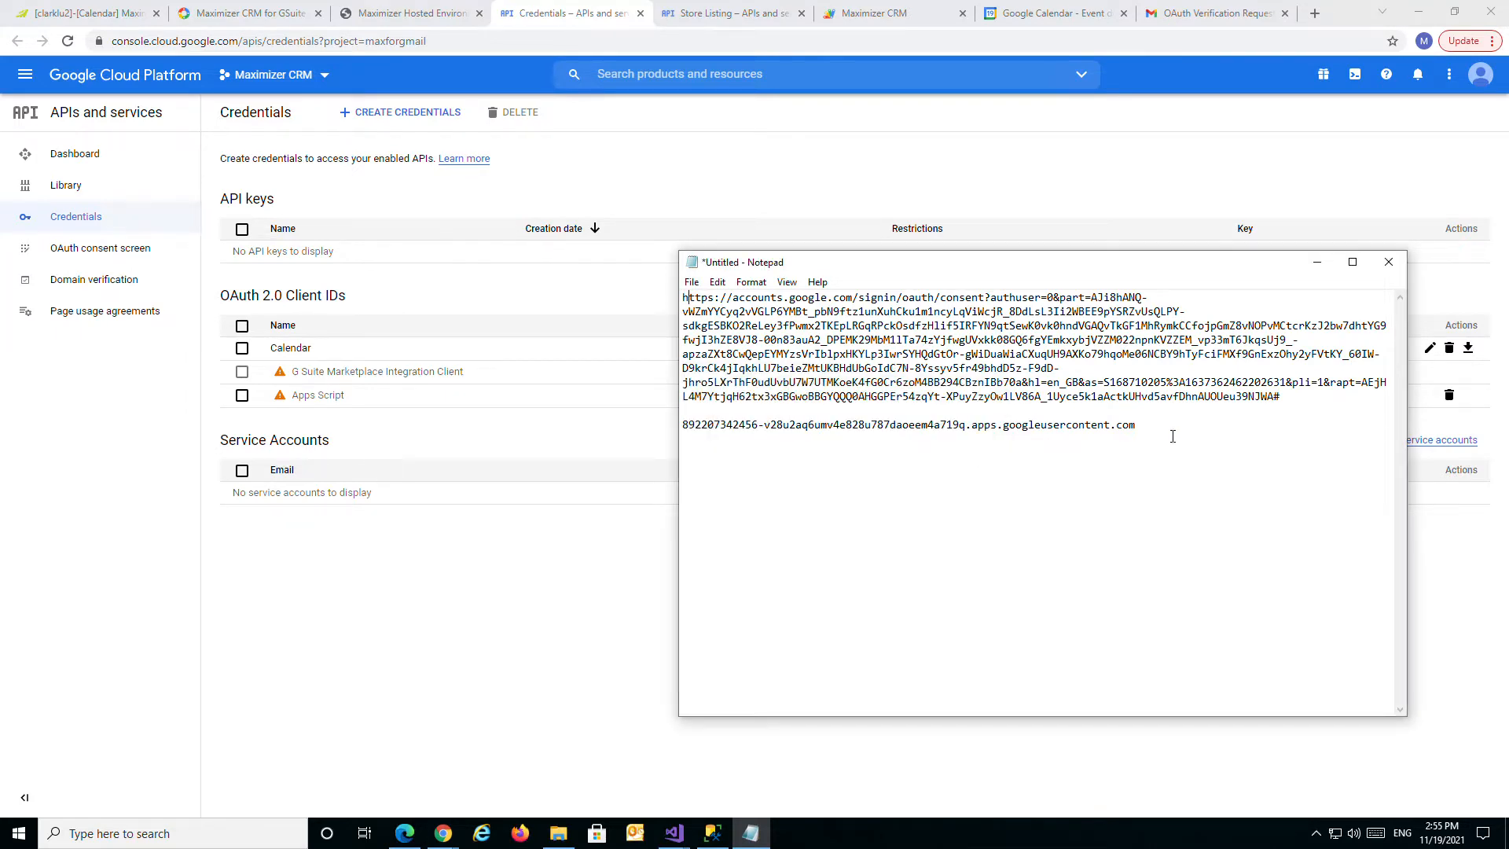
drag(1077, 271, 1031, 272)
click(494, 626)
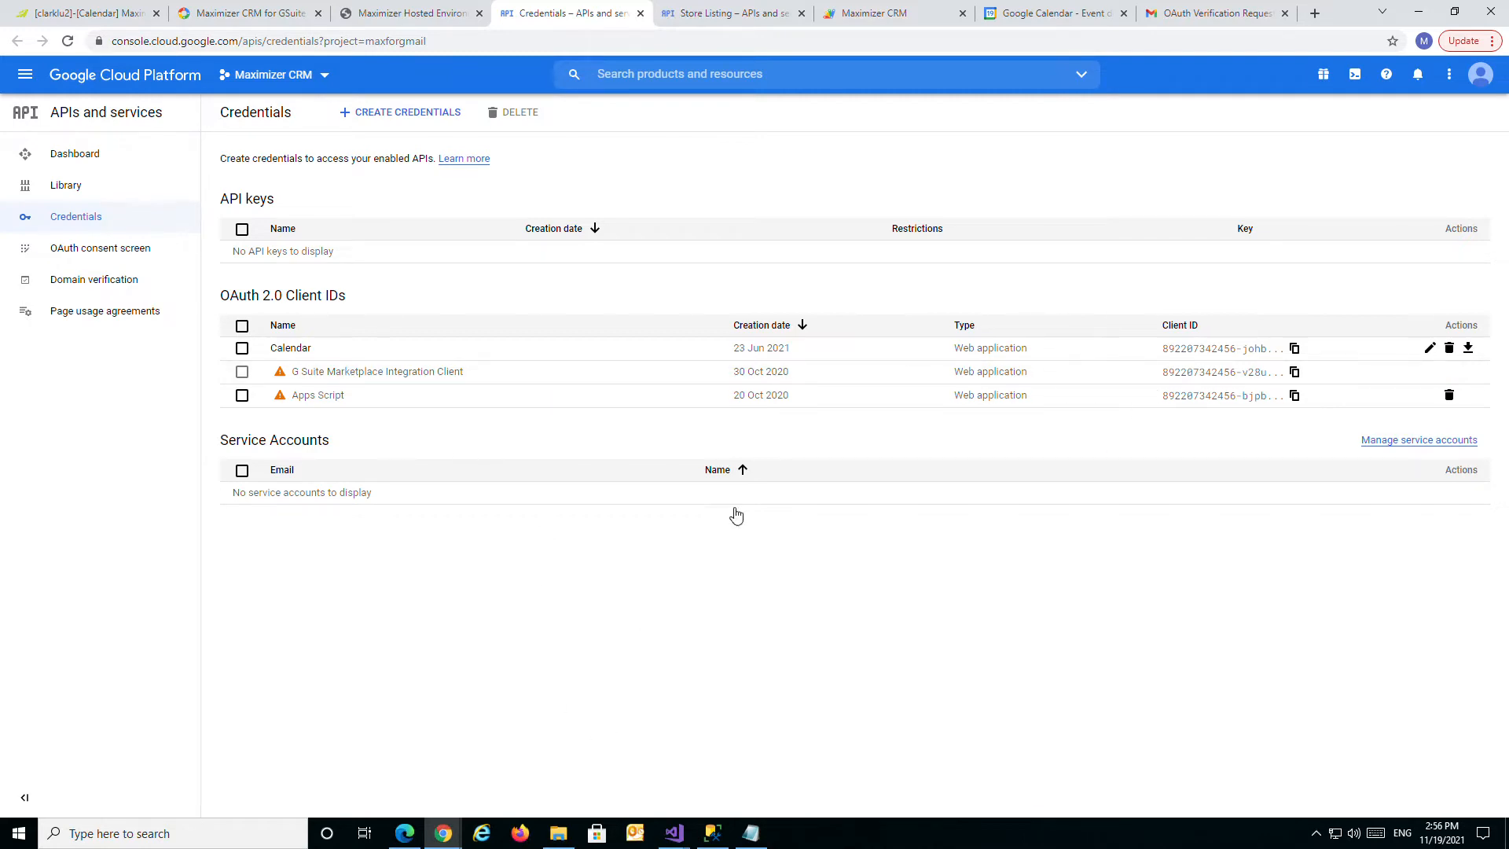
Cancel the pending Maximizer CRM for GSuite installation in the Marketplace and return to the OAuth credentials list
click(262, 16)
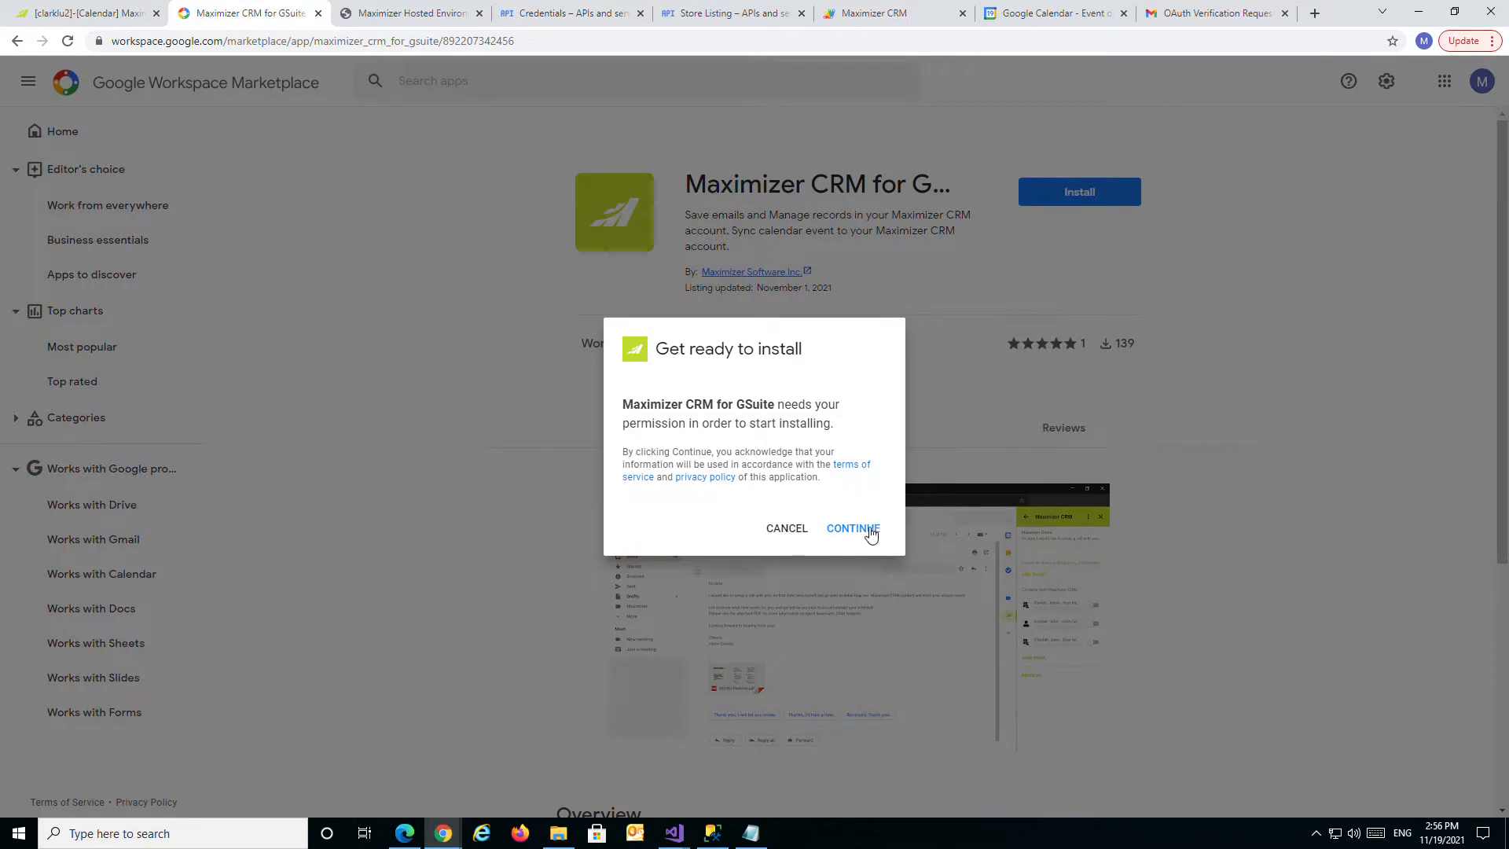
click(787, 528)
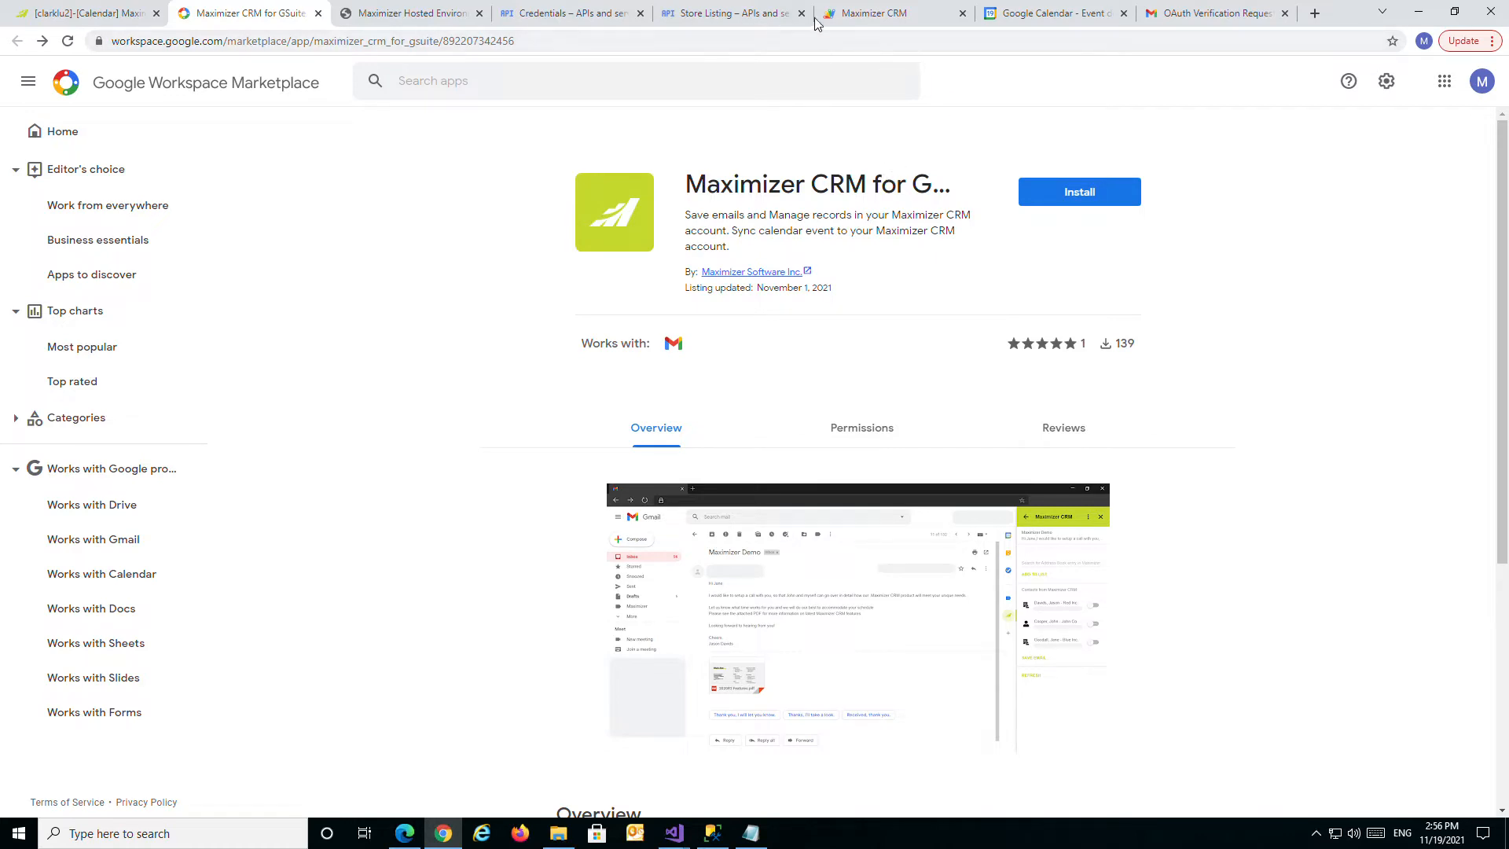
click(565, 16)
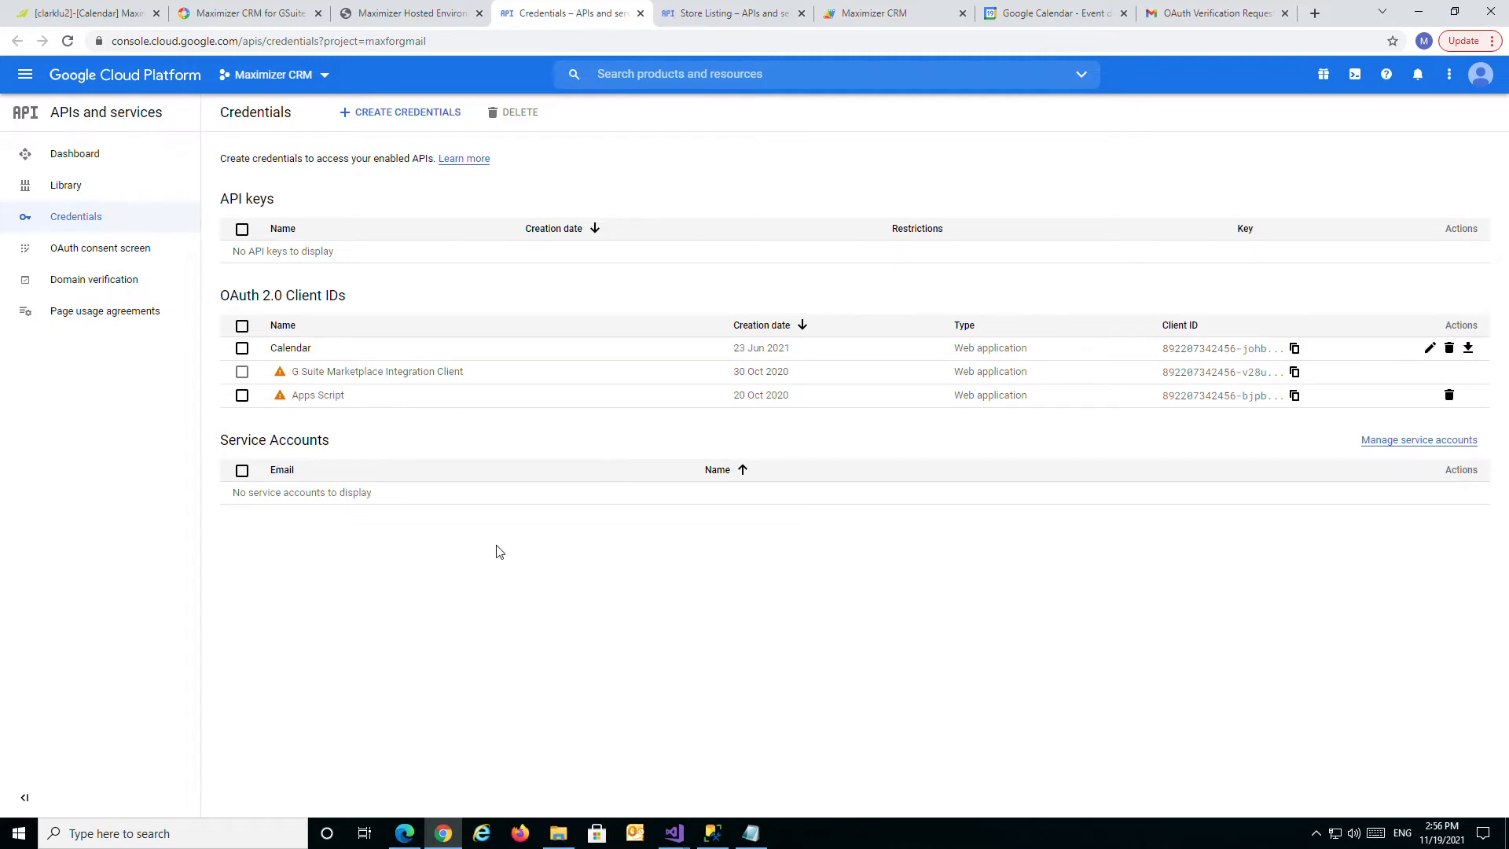
Switch to Google Calendar, close the open event "Regular (link user)", and open the Maximizer CRM add-on
click(1043, 14)
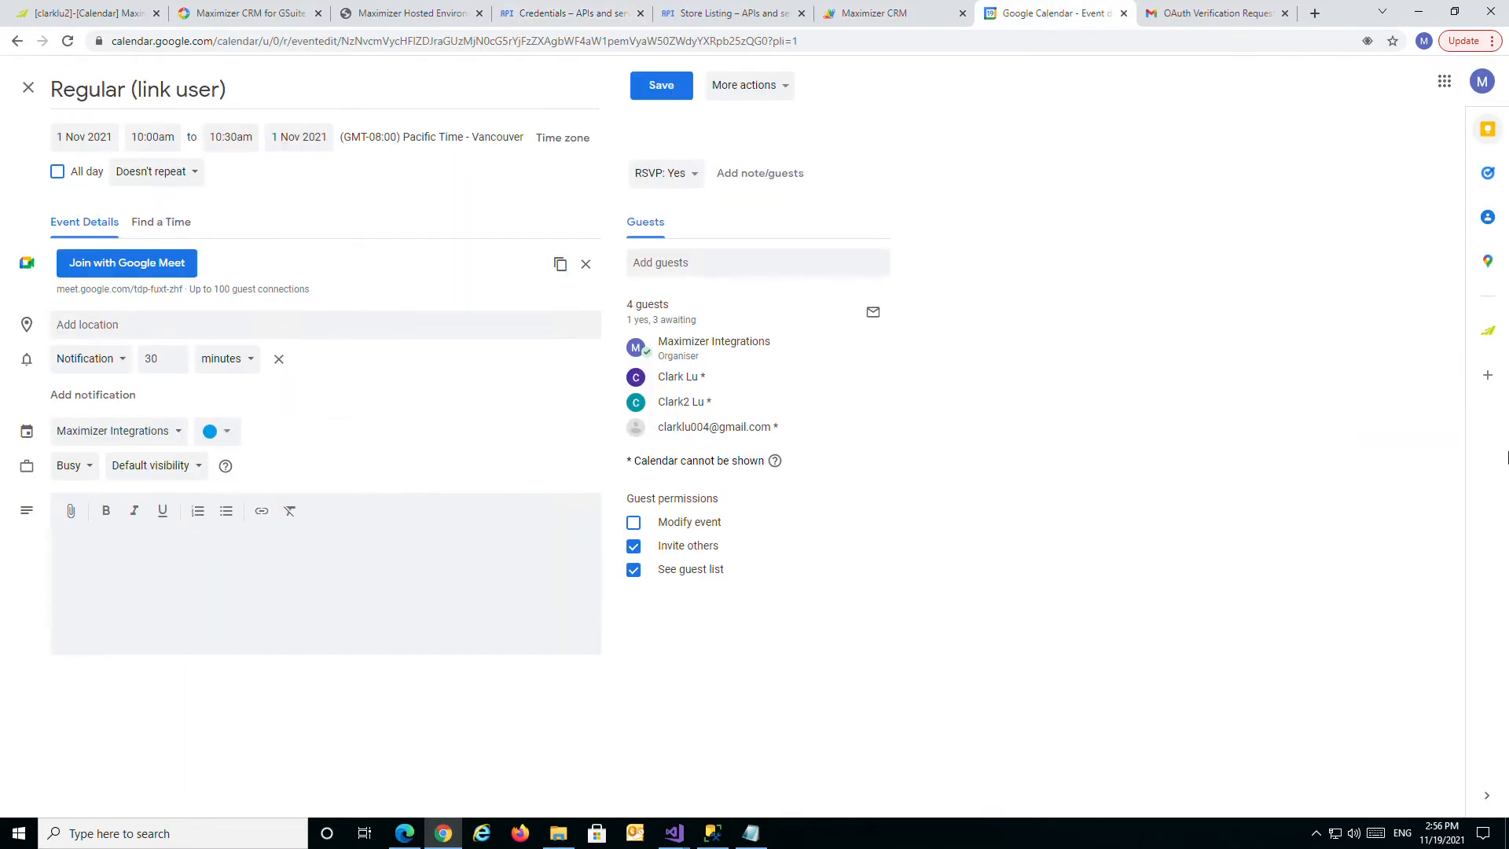
click(27, 90)
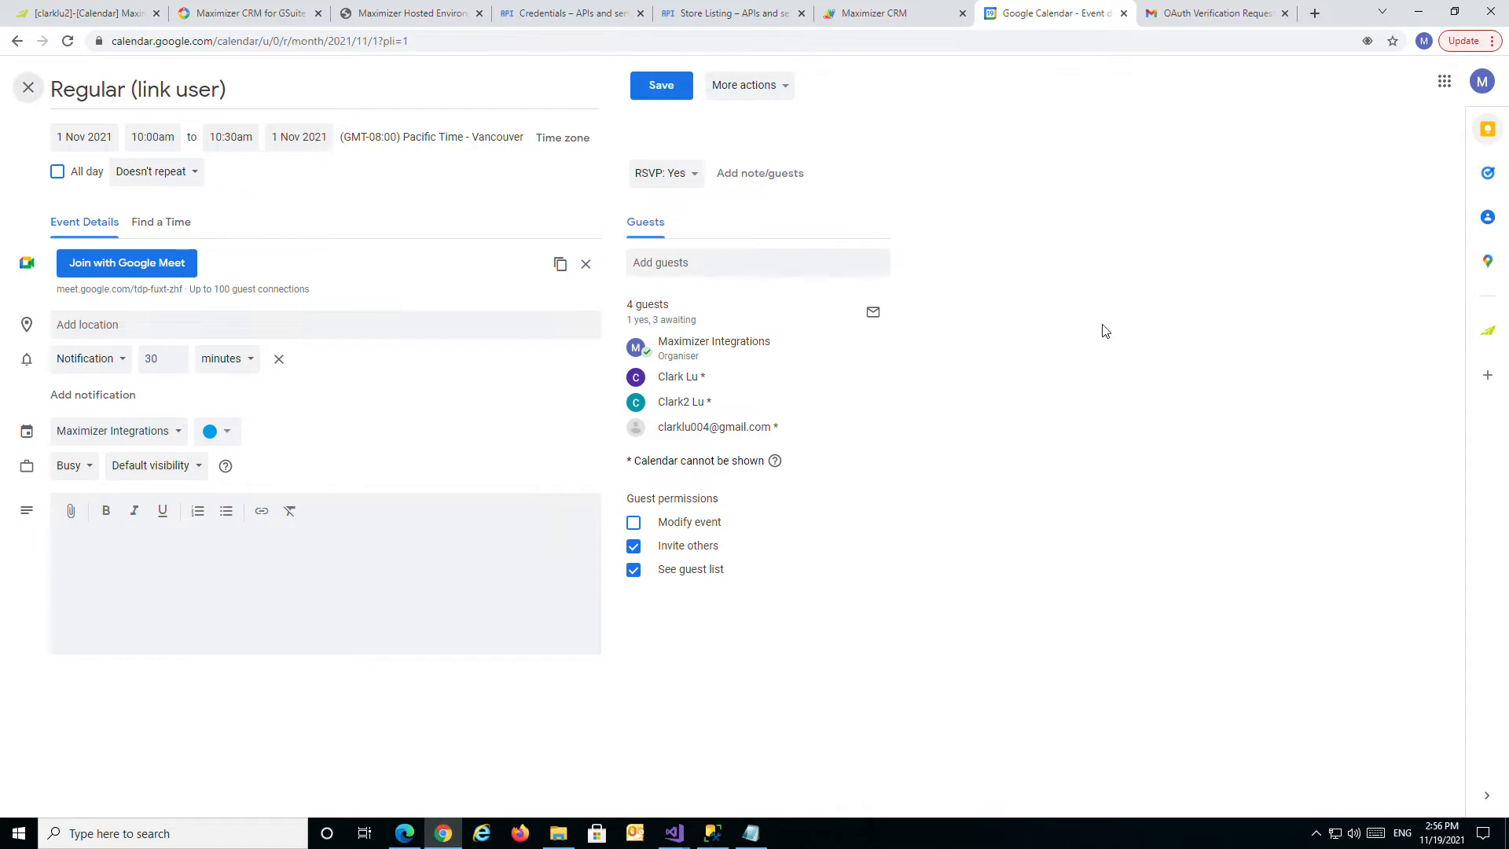
click(1488, 331)
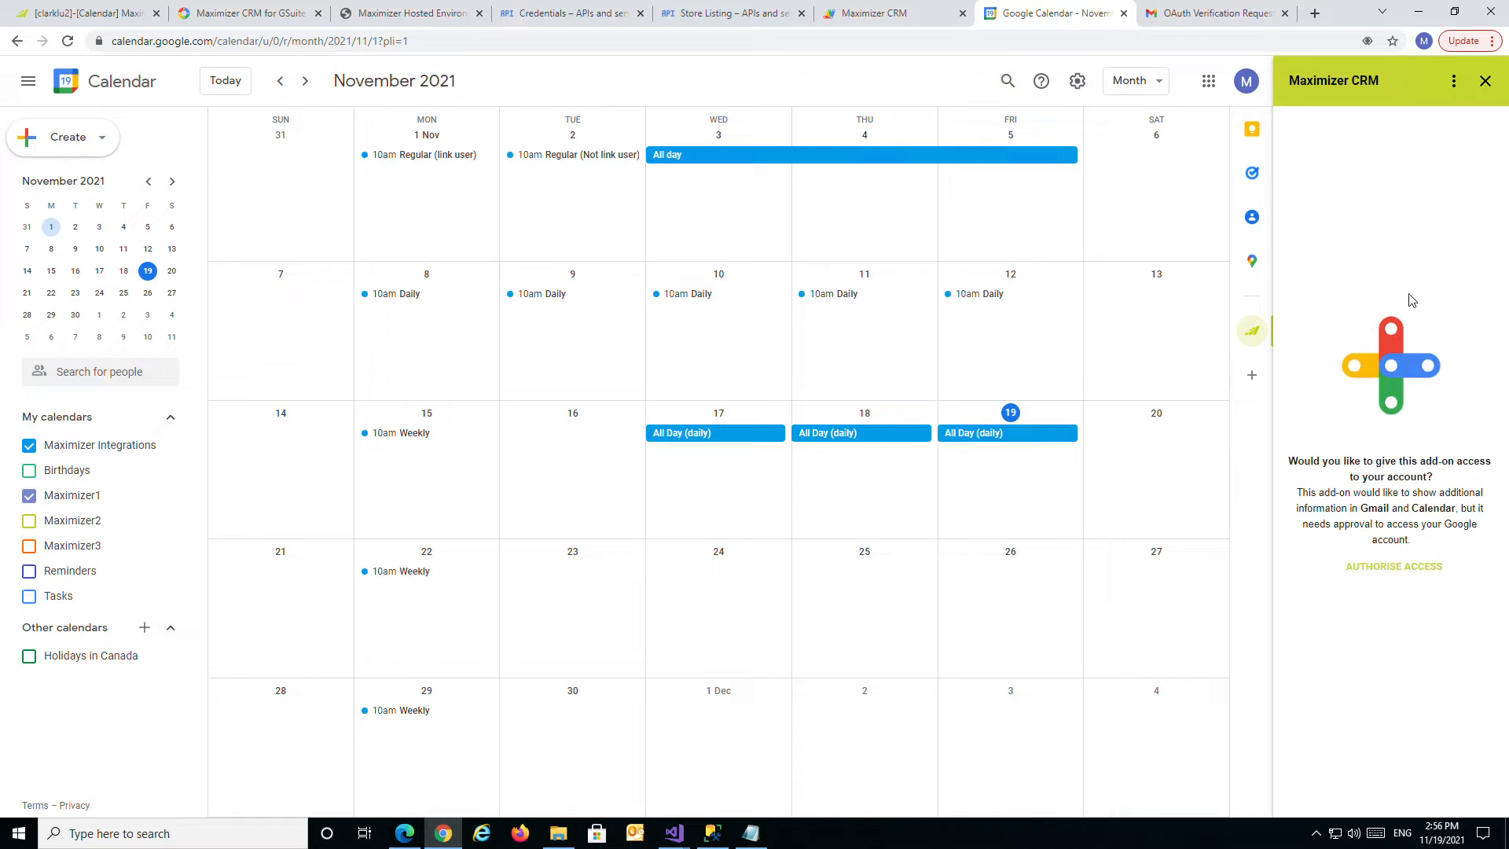
Request access authorisation for the add-on with the Maximizer Integrations account and proceed past the unverified app warning to the consent page
click(1406, 568)
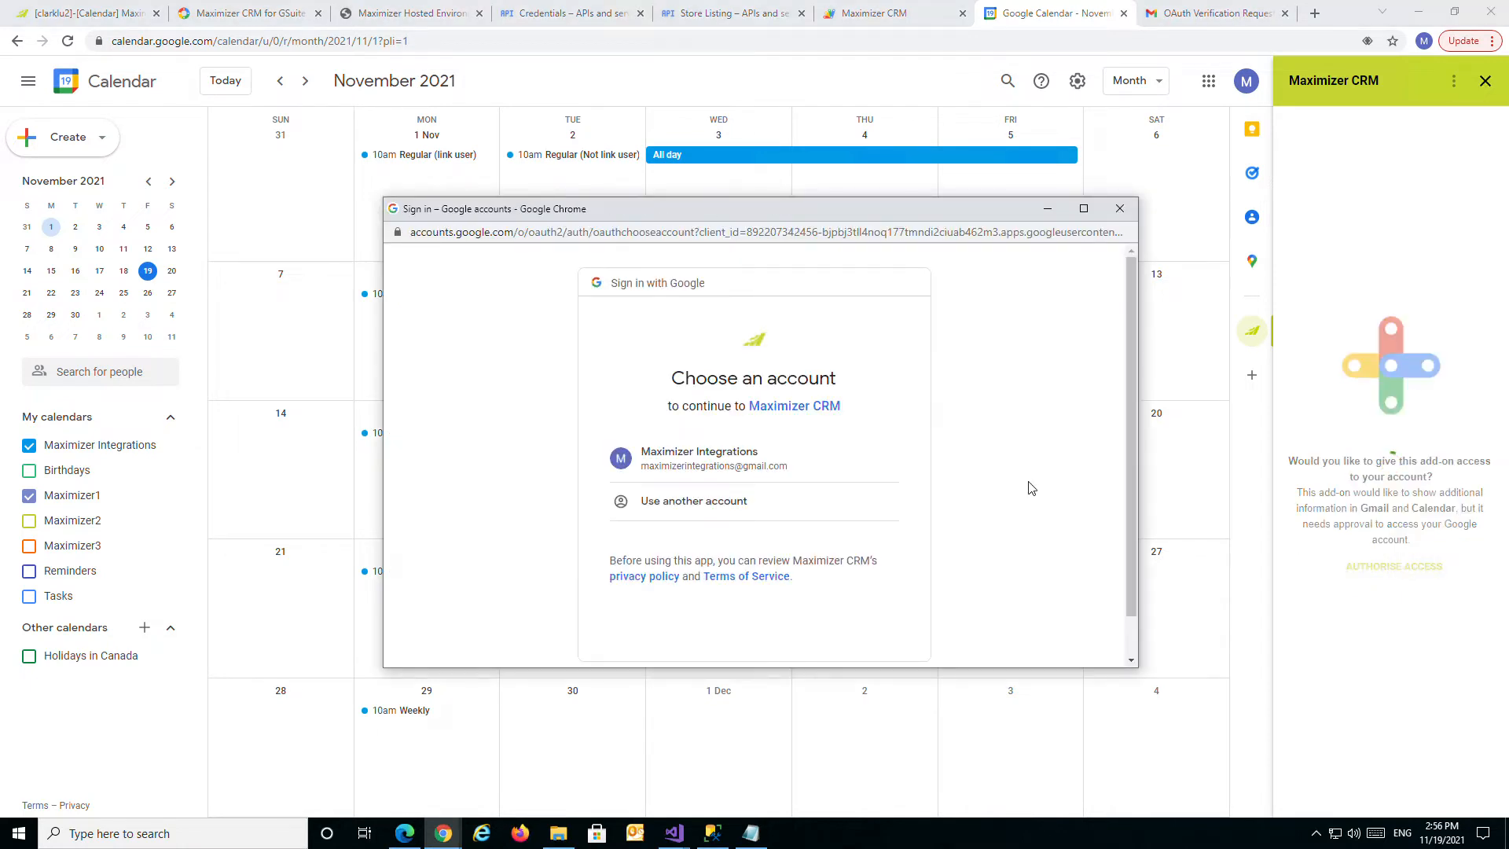
click(677, 466)
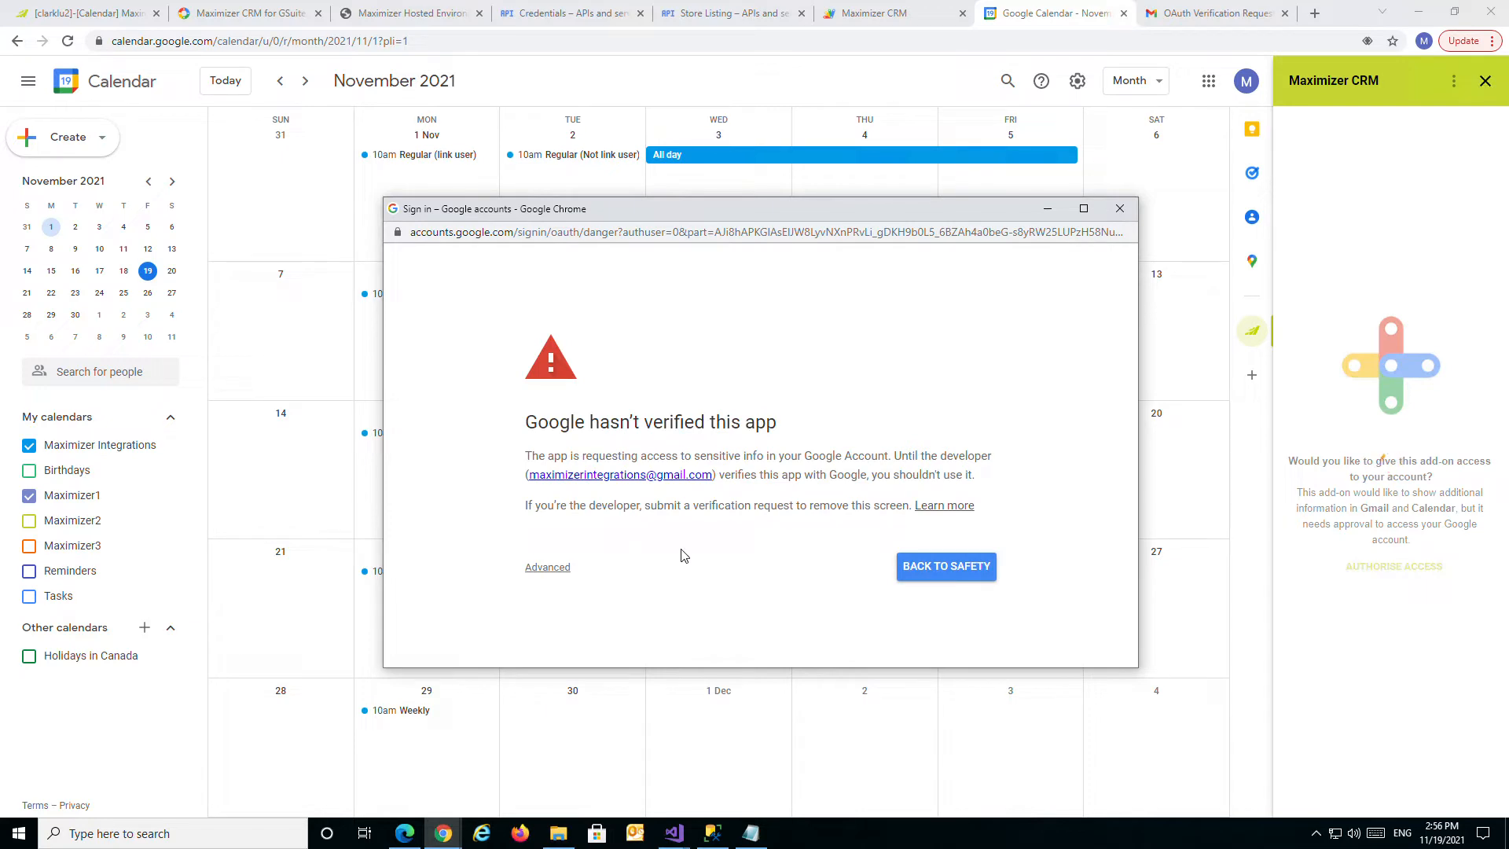
click(552, 567)
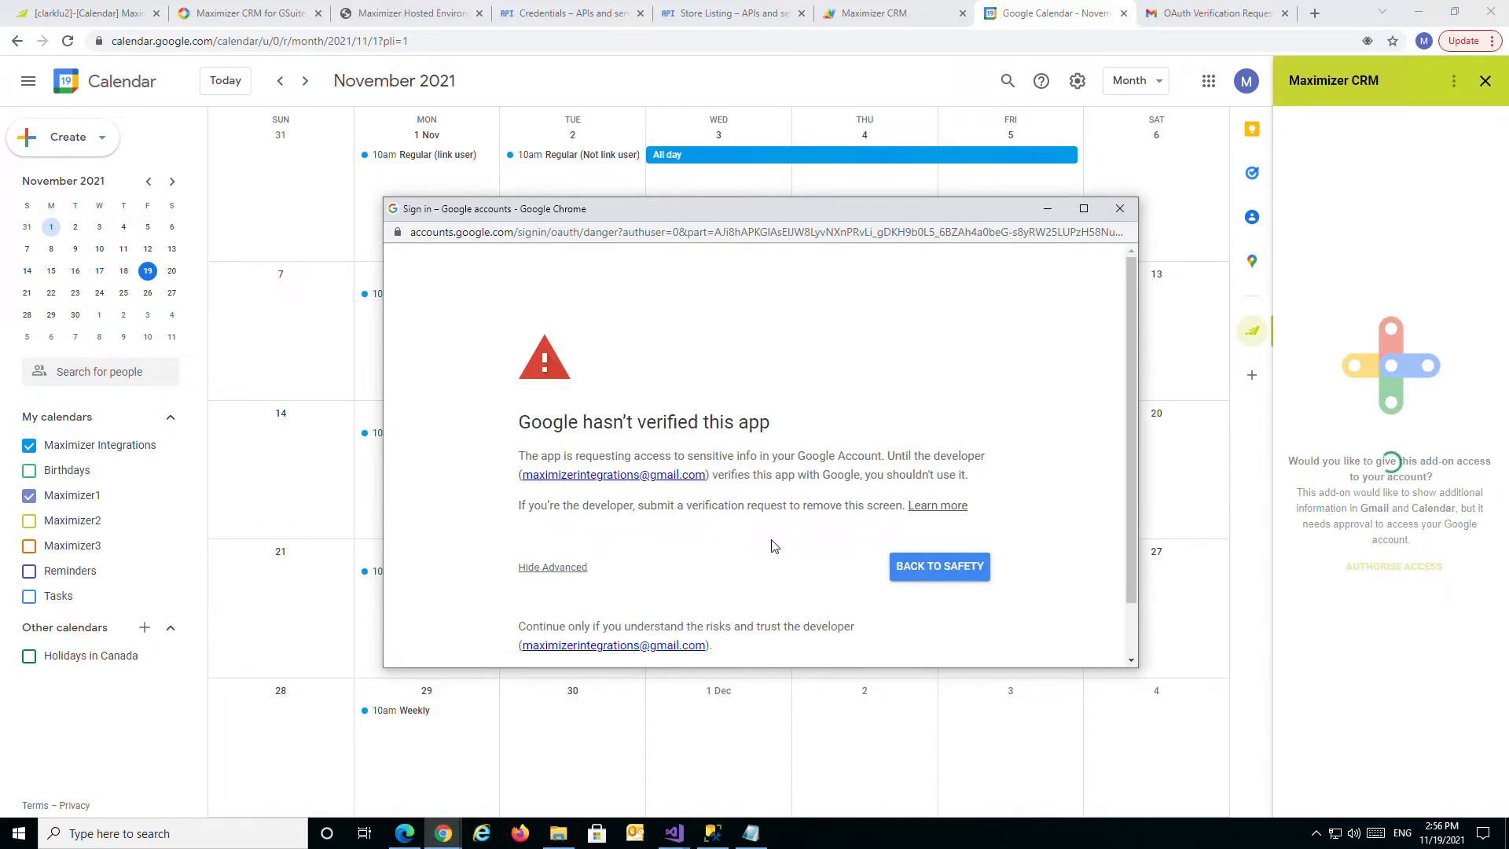
scroll(776, 548, down, 1)
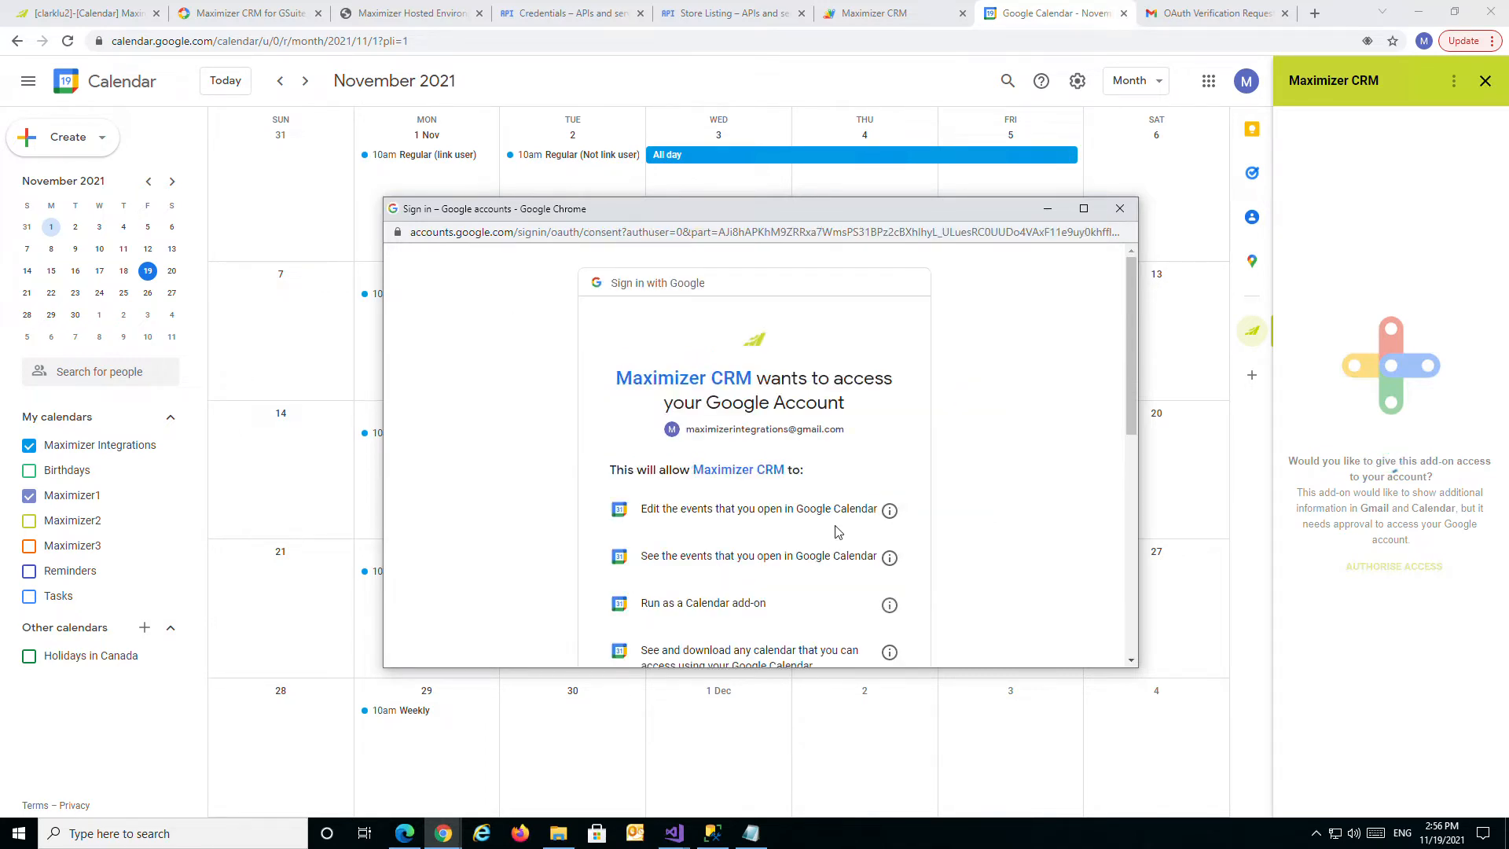
Review the permissions requested by Maximizer CRM on the consent page, maximizing its window
scroll(1091, 510, down, 2)
scroll(1029, 423, up, 1)
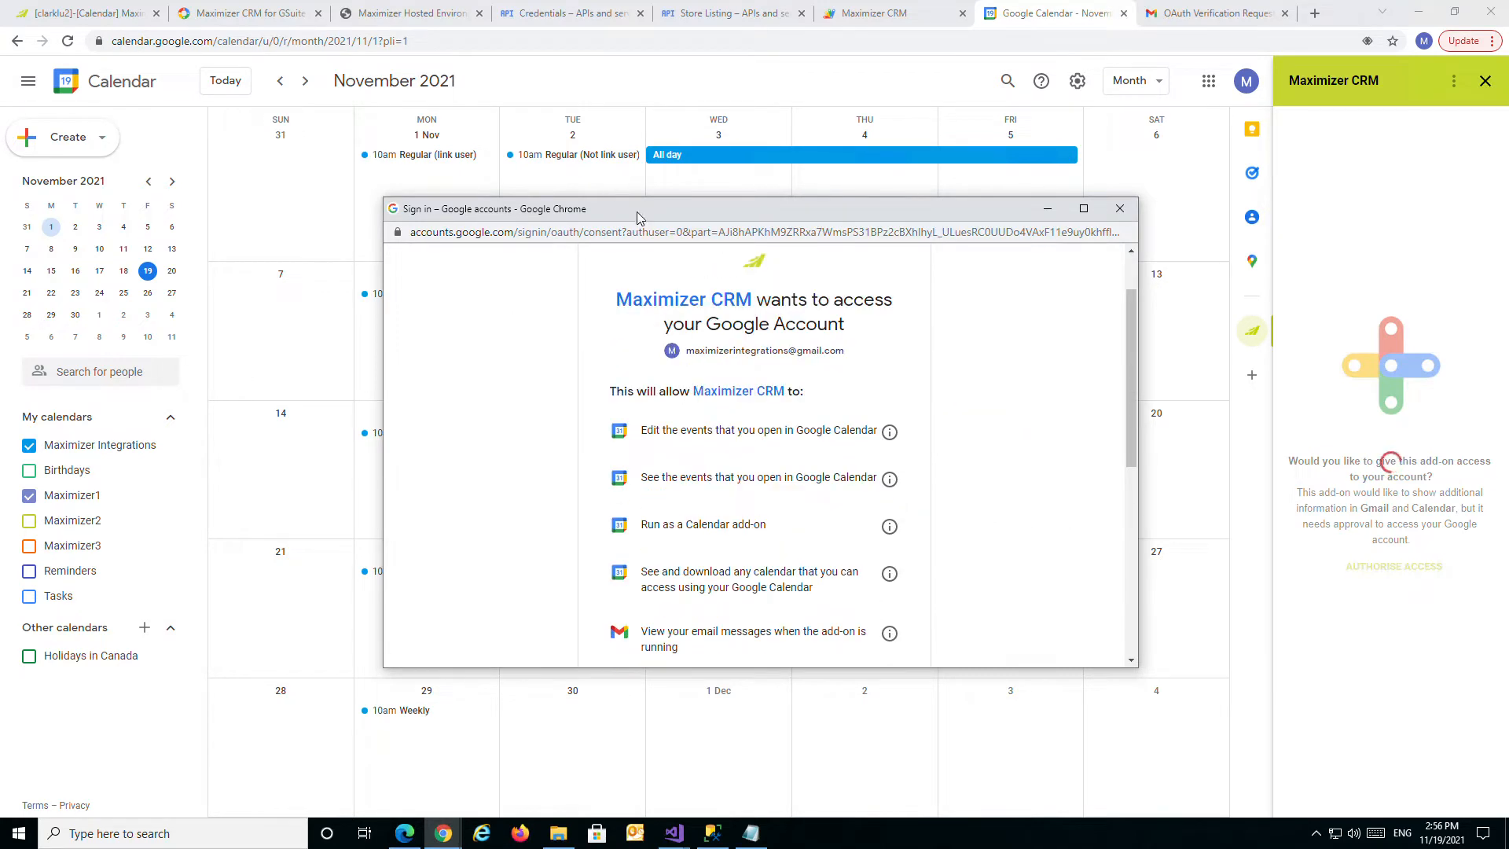
double_click(975, 208)
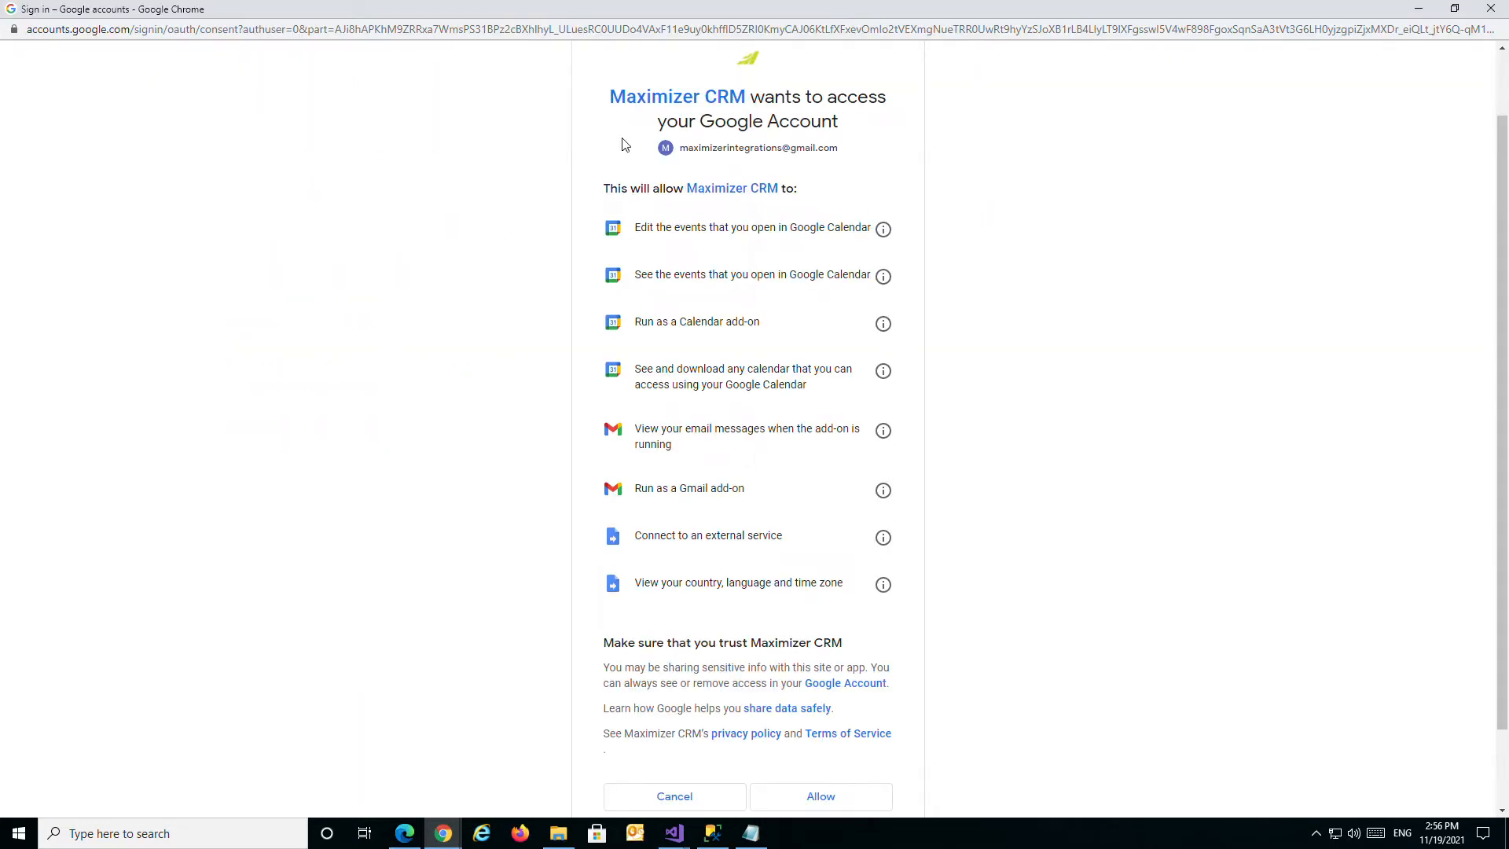
Replace the Notepad text with the Calendar add-on consent page's URL and switch back to the Google Calendar window
click(382, 36)
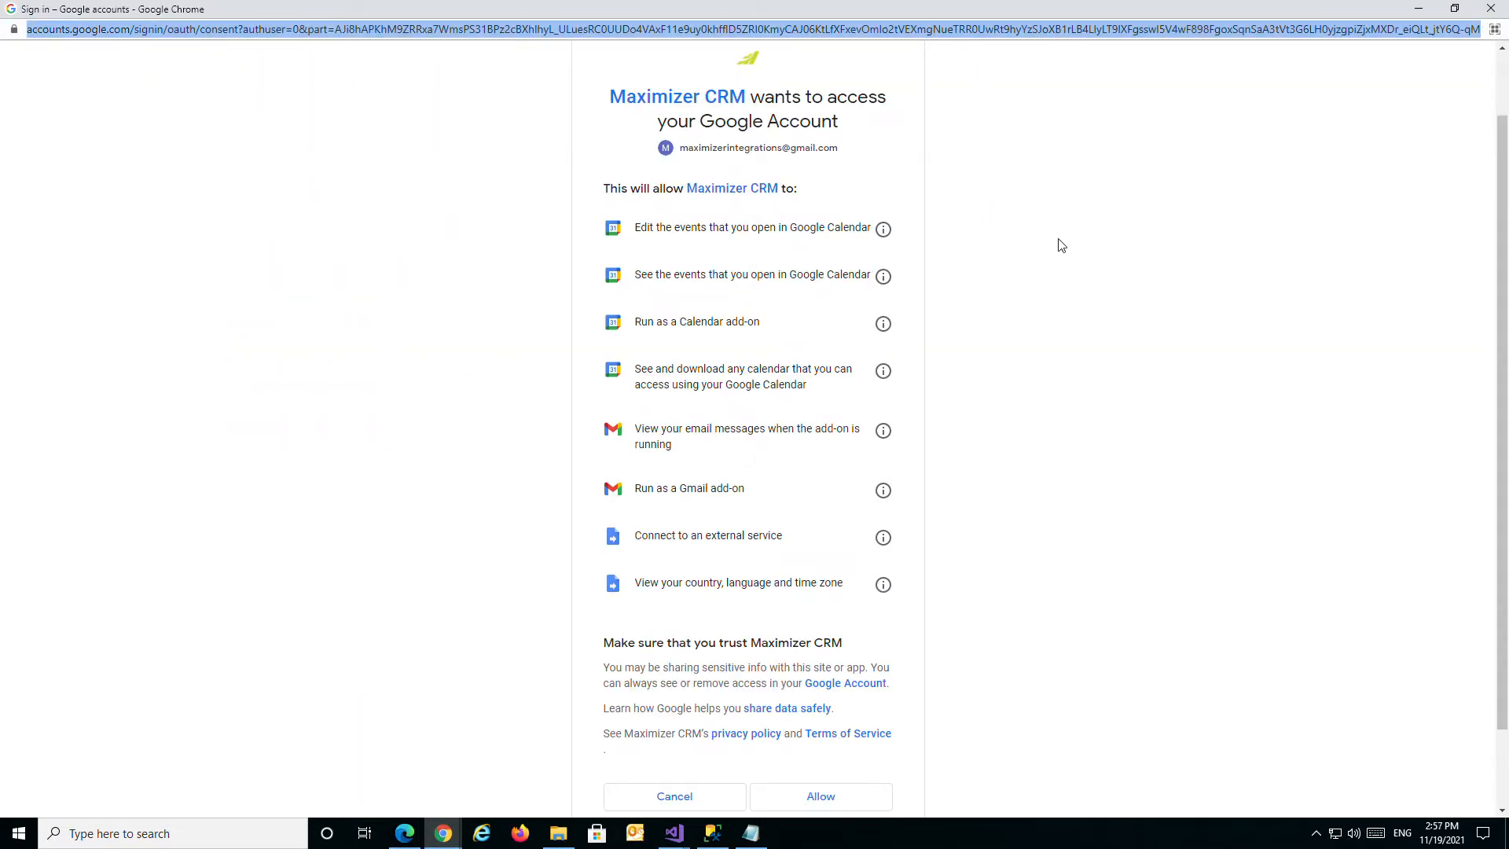
key(alt+Tab)
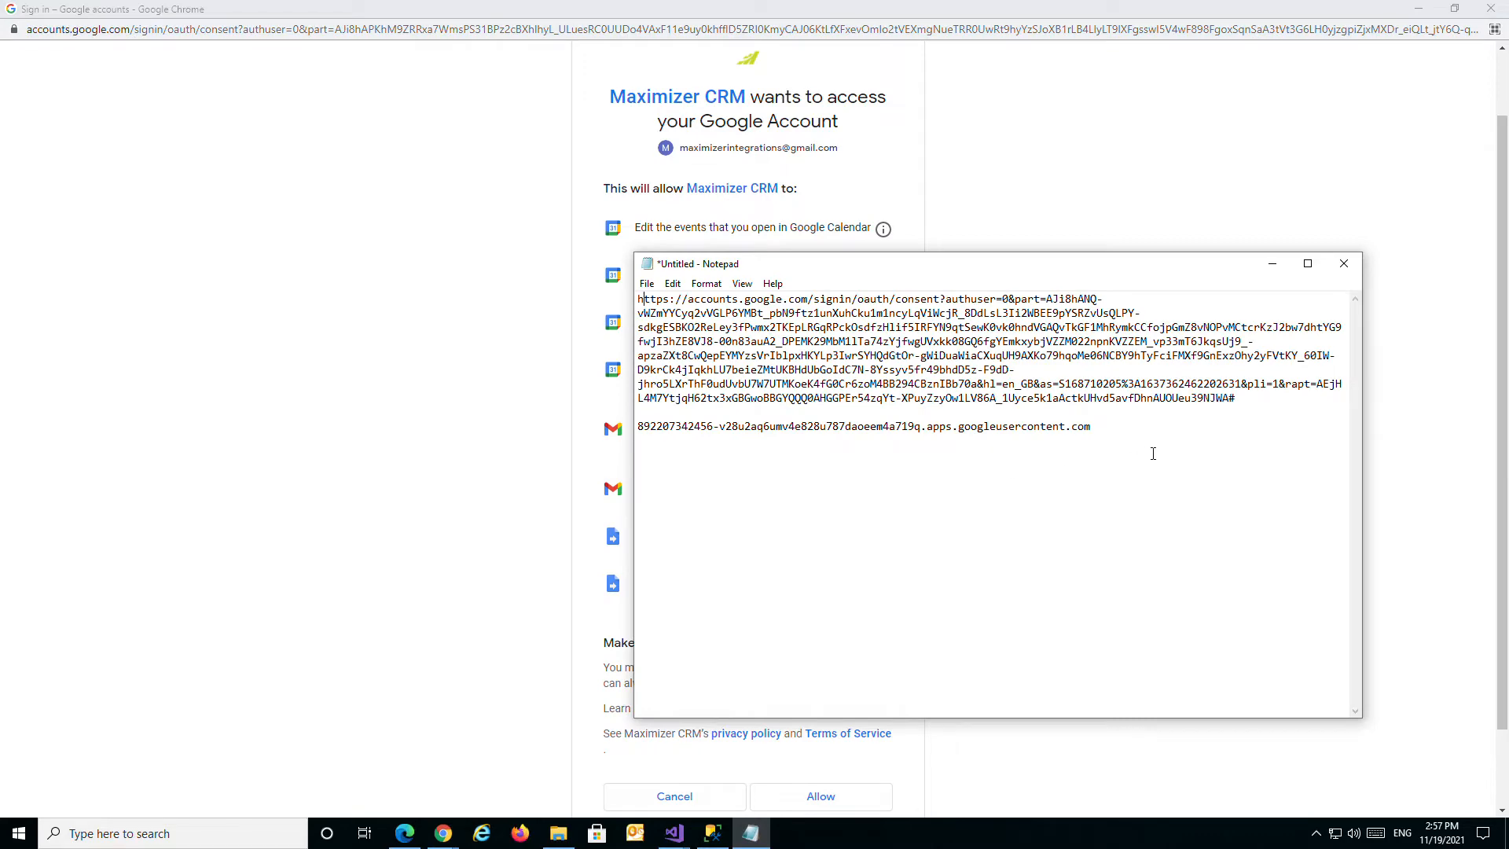
key(ctrl+a)
key(ctrl+v)
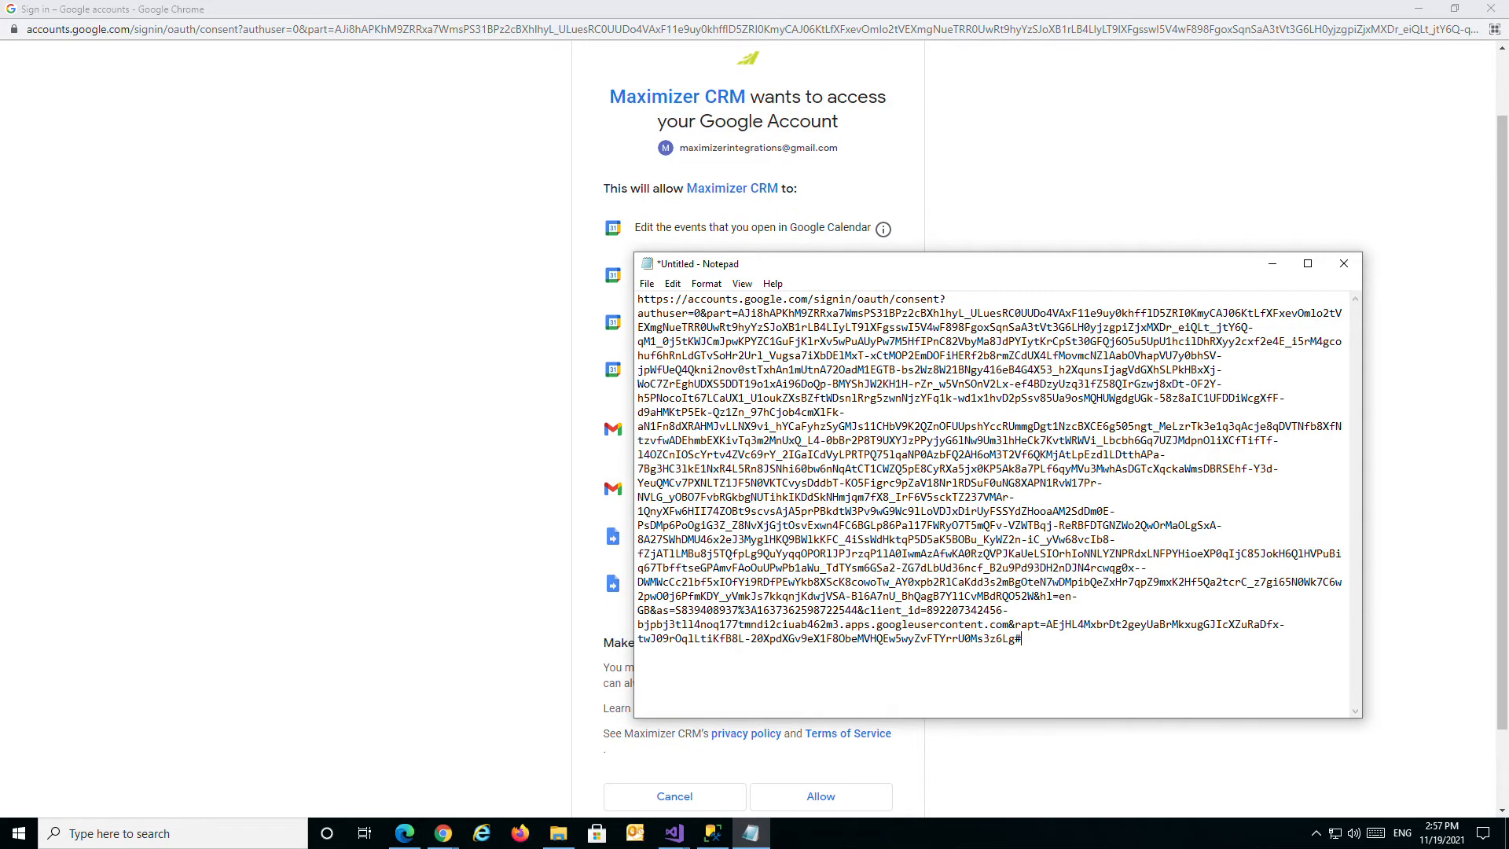
mouse_move(444, 833)
click(353, 766)
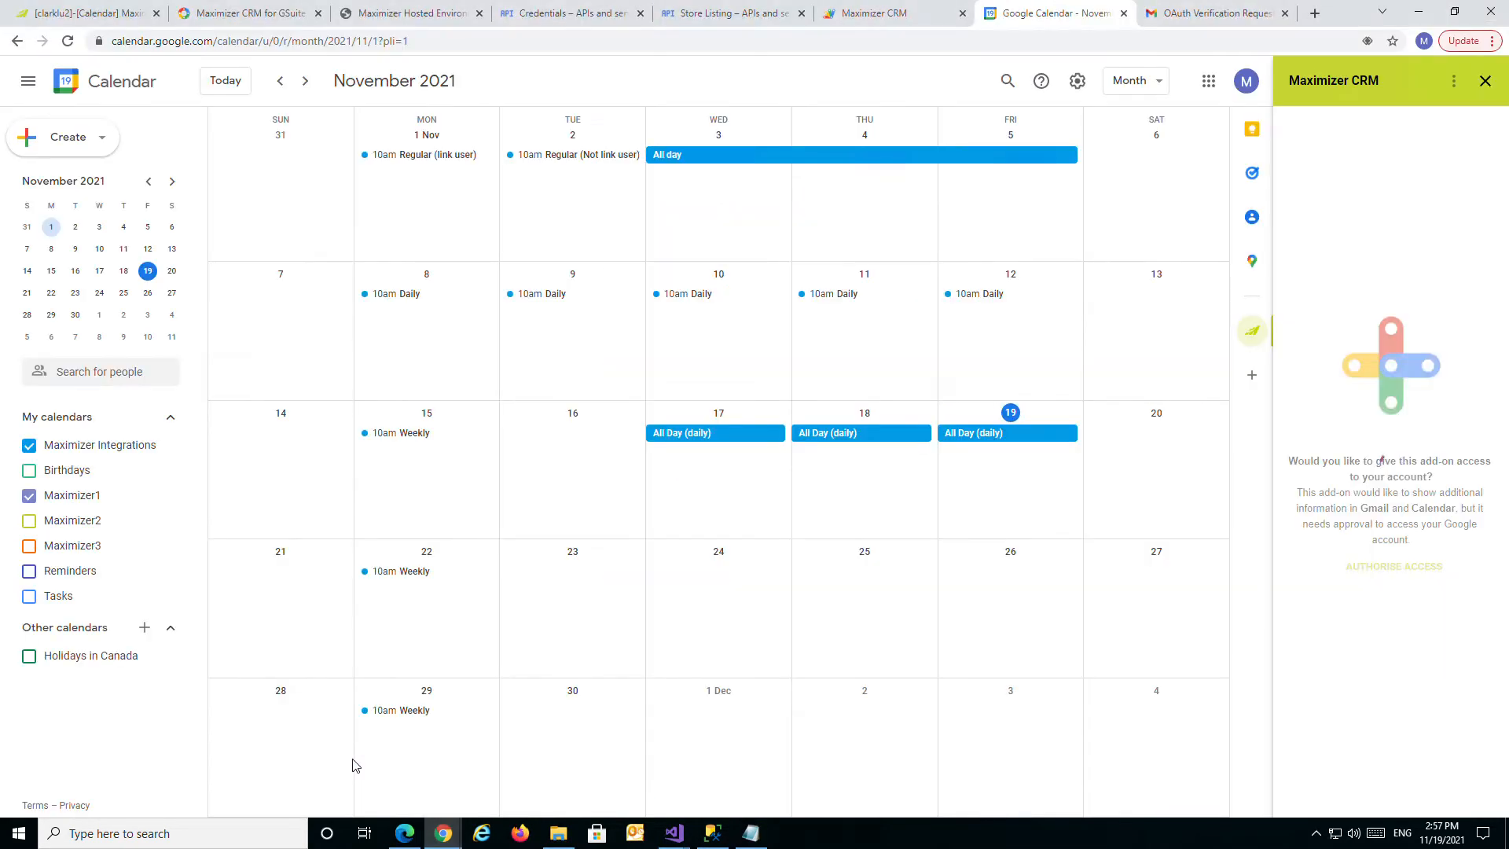
Copy the Apps Script OAuth client ID from the Google Cloud Credentials page and paste it below the consent URL in Notepad
click(546, 17)
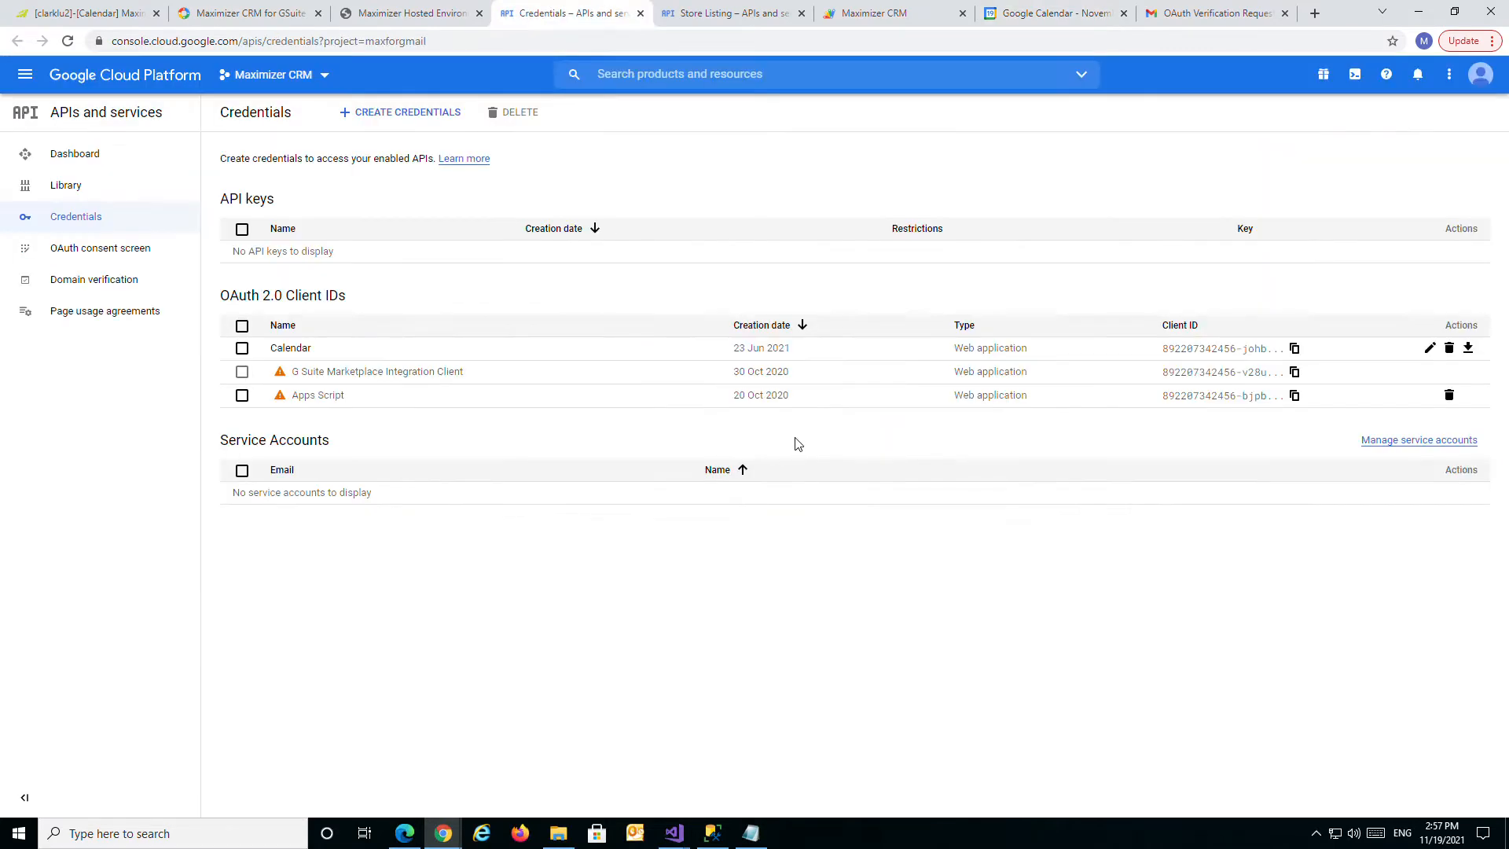
click(1294, 395)
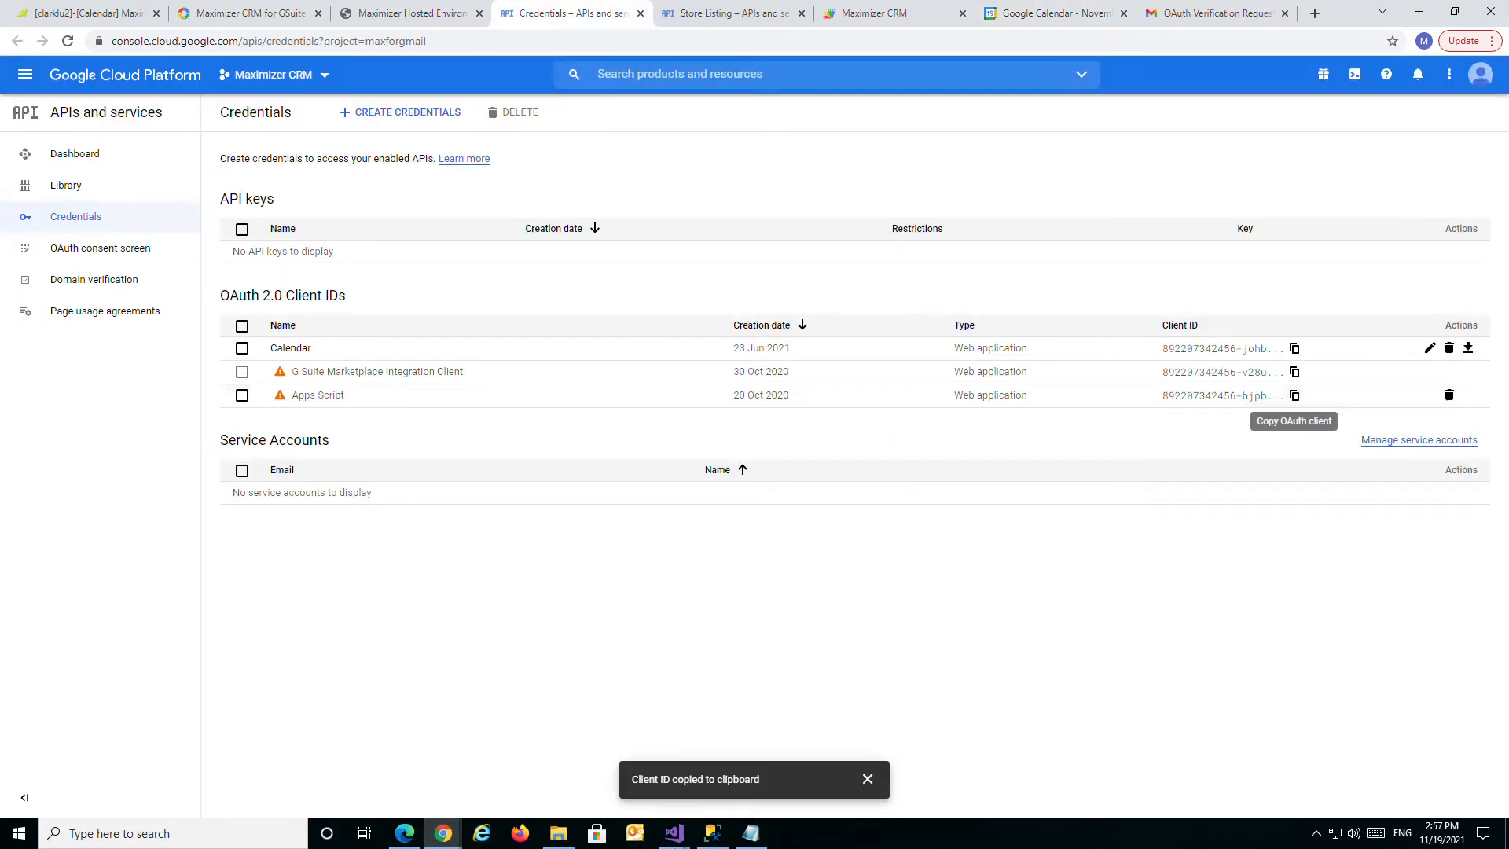
click(746, 836)
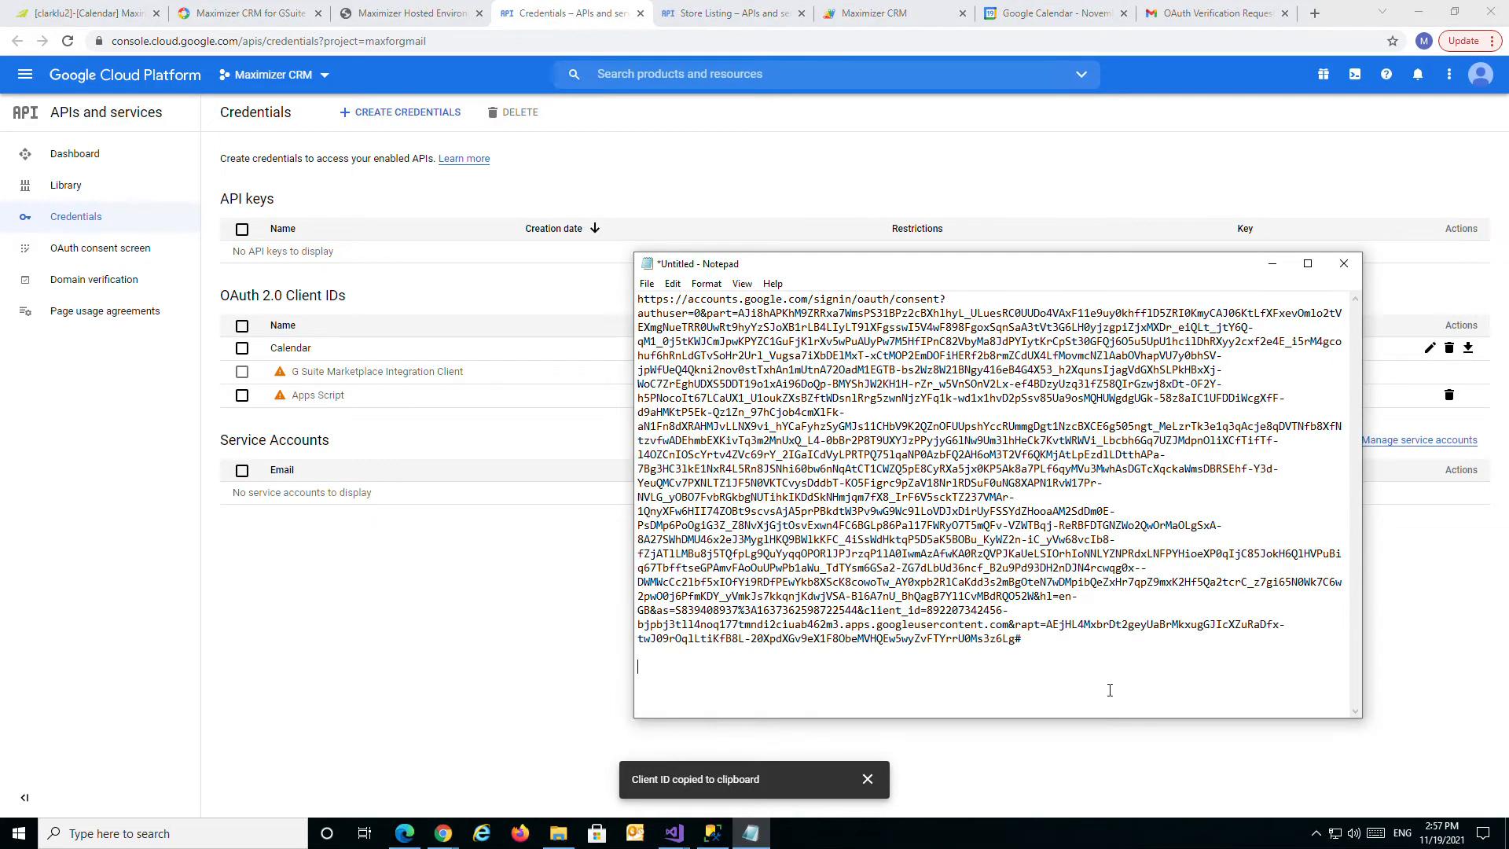
key(ctrl+v)
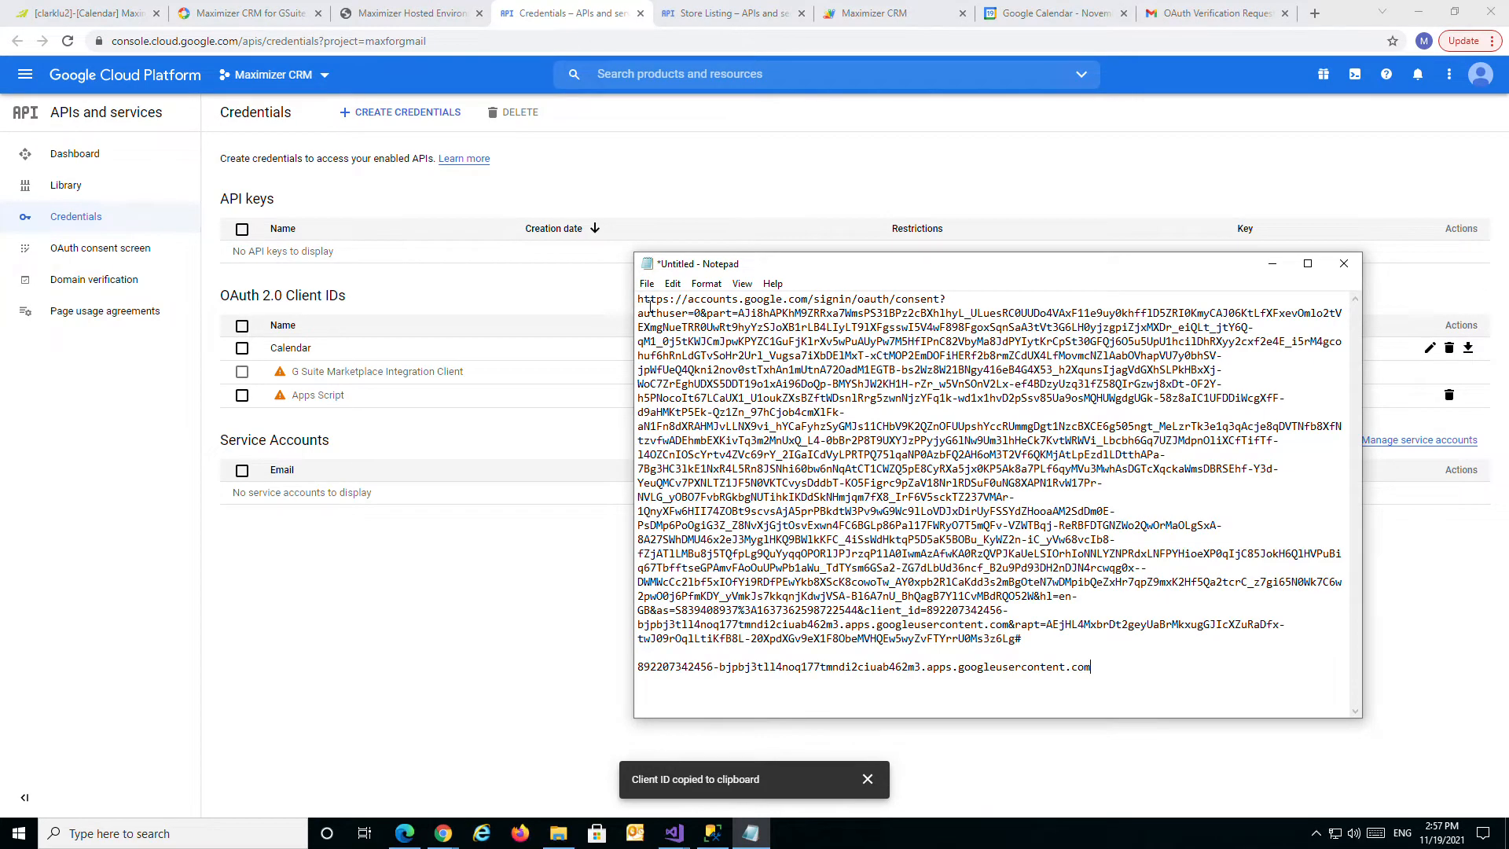
Search the consent URL in Notepad for the Apps Script client ID, close the search, and return to the Credentials page
key(ctrl+f)
key(ctrl+v)
click(919, 425)
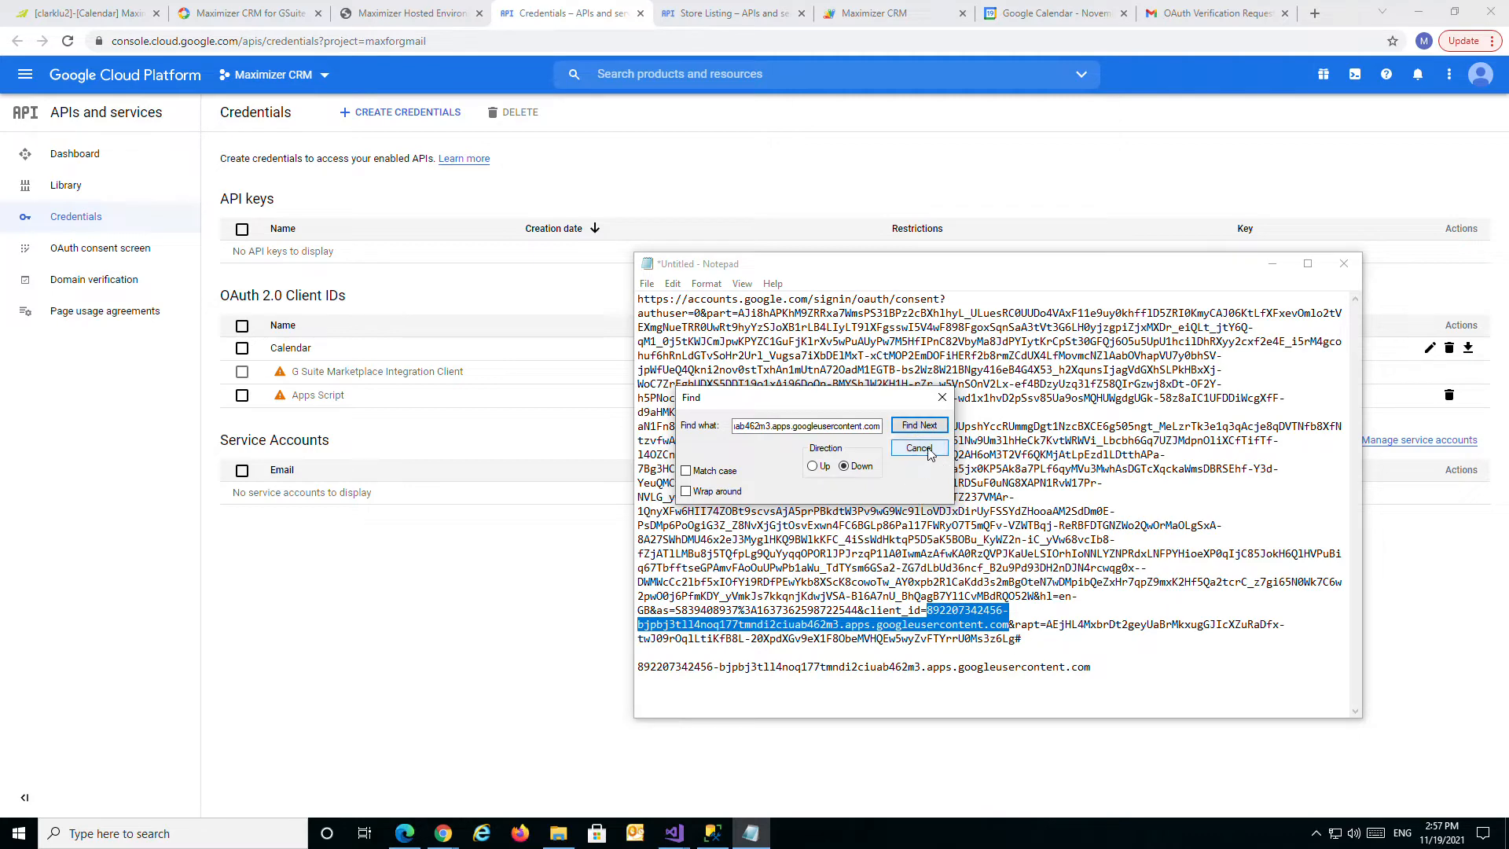
click(919, 448)
drag(1016, 273, 985, 176)
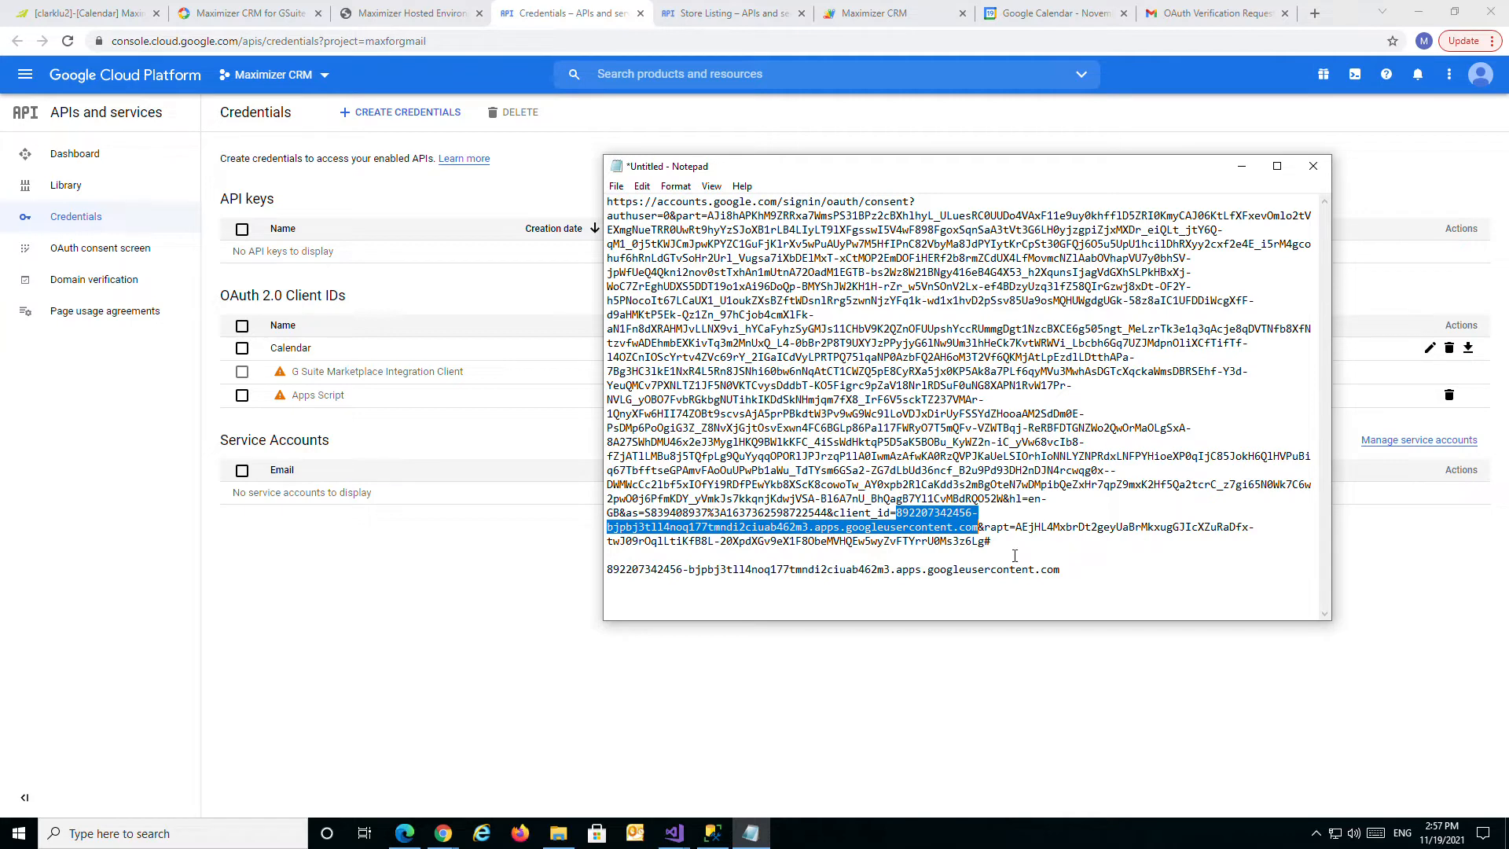
click(416, 642)
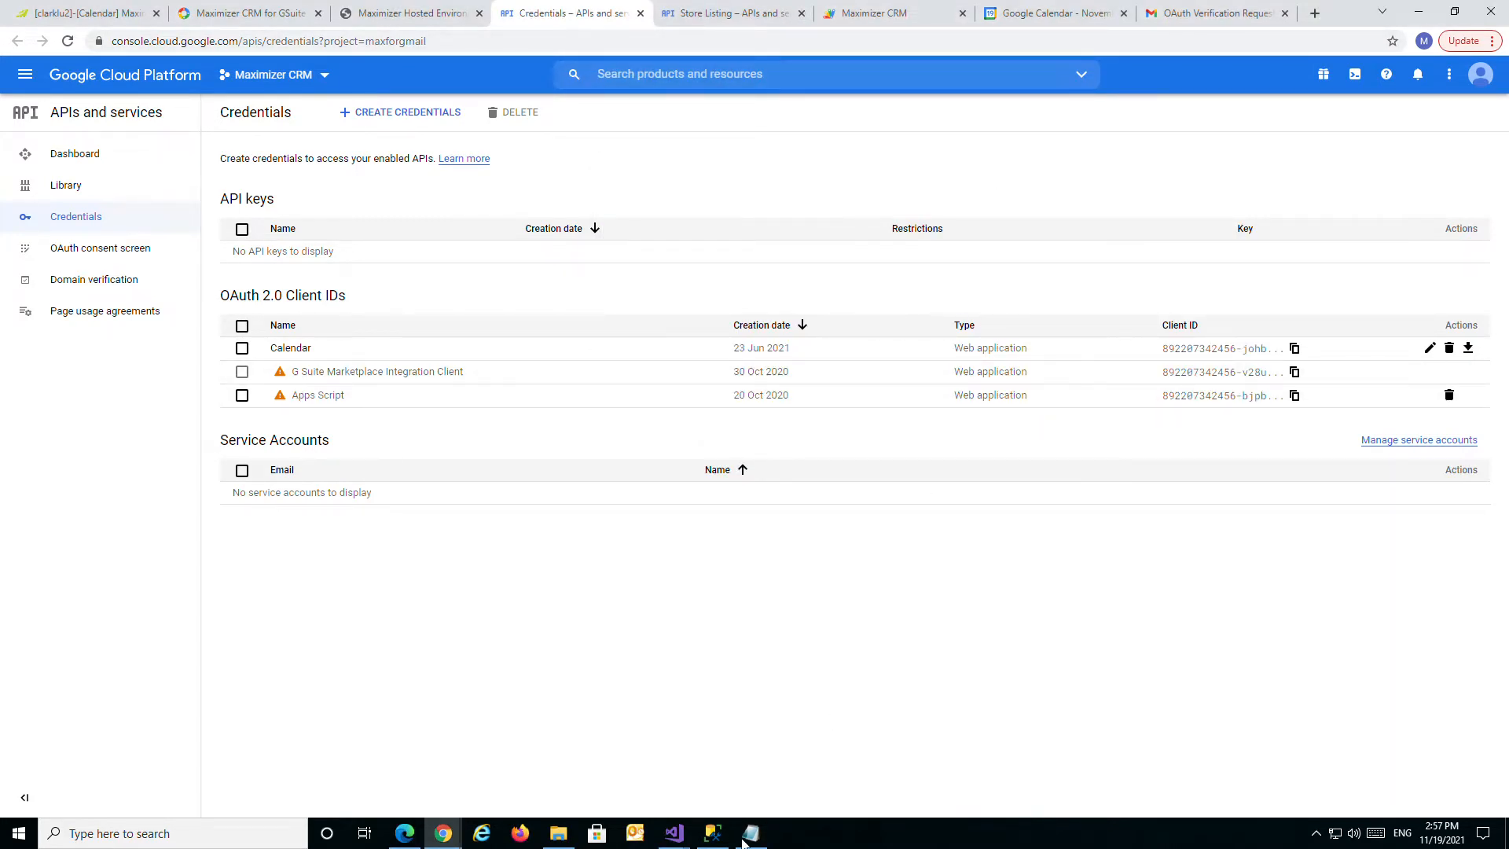
Copy the full list of requested permissions from the Google consent page and replace the Notepad text with it
mouse_move(443, 834)
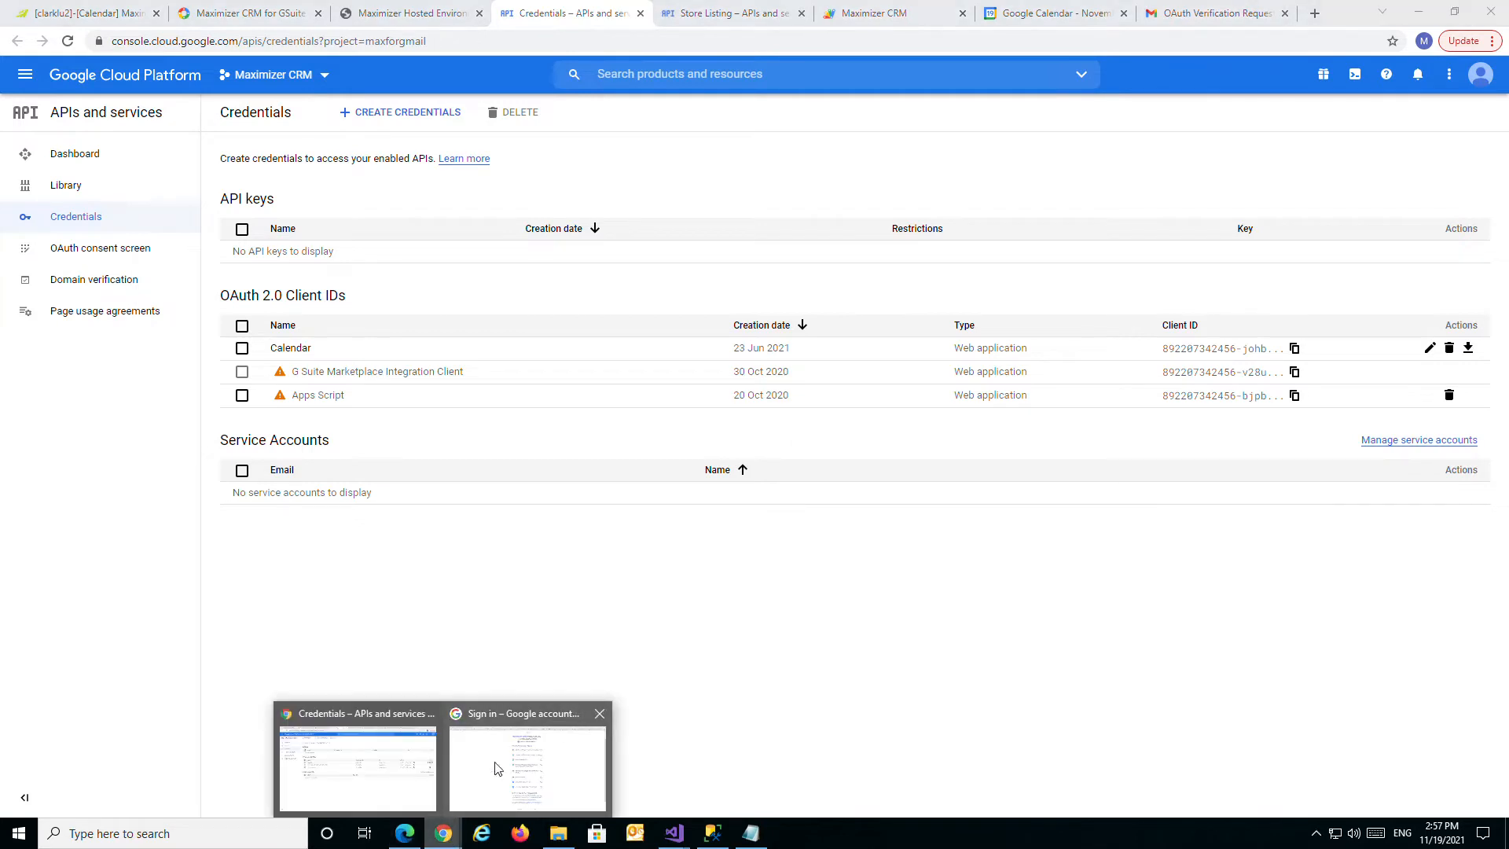
click(520, 774)
click(1147, 373)
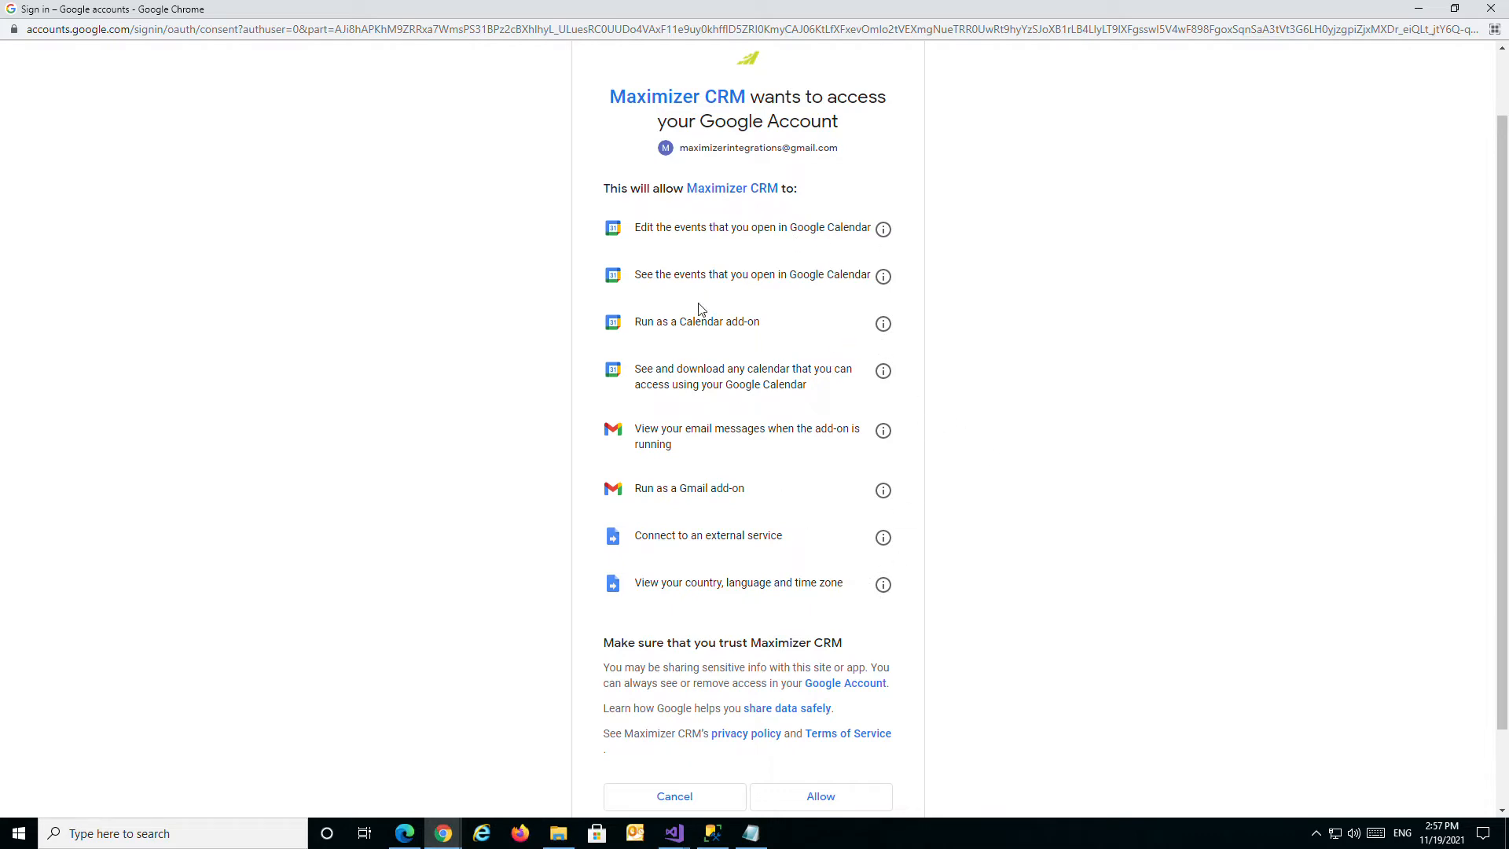
drag(848, 589, 632, 240)
click(750, 833)
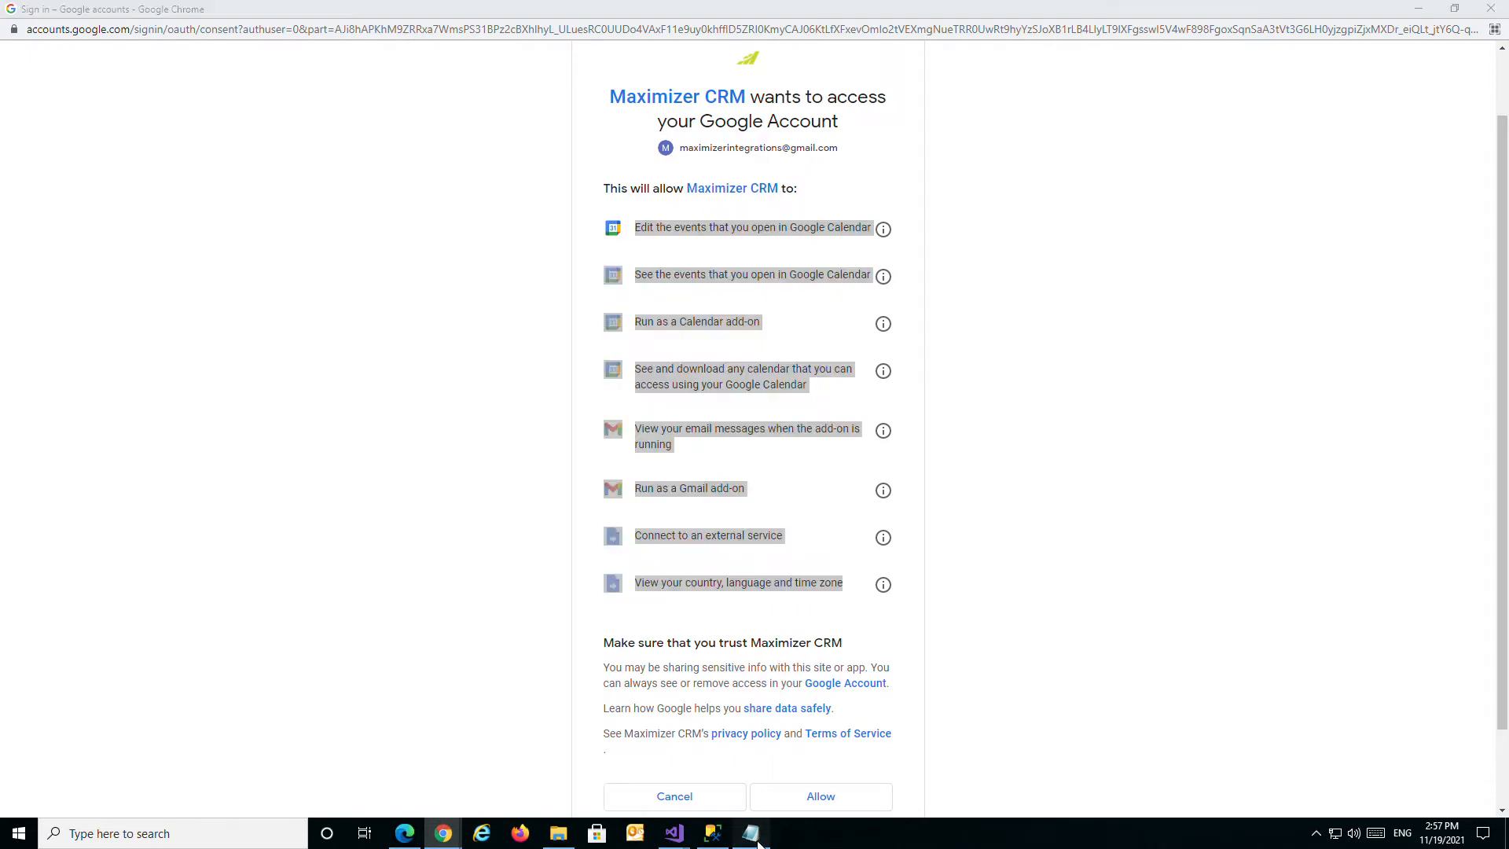
click(1115, 570)
key(ctrl+a)
key(ctrl+v)
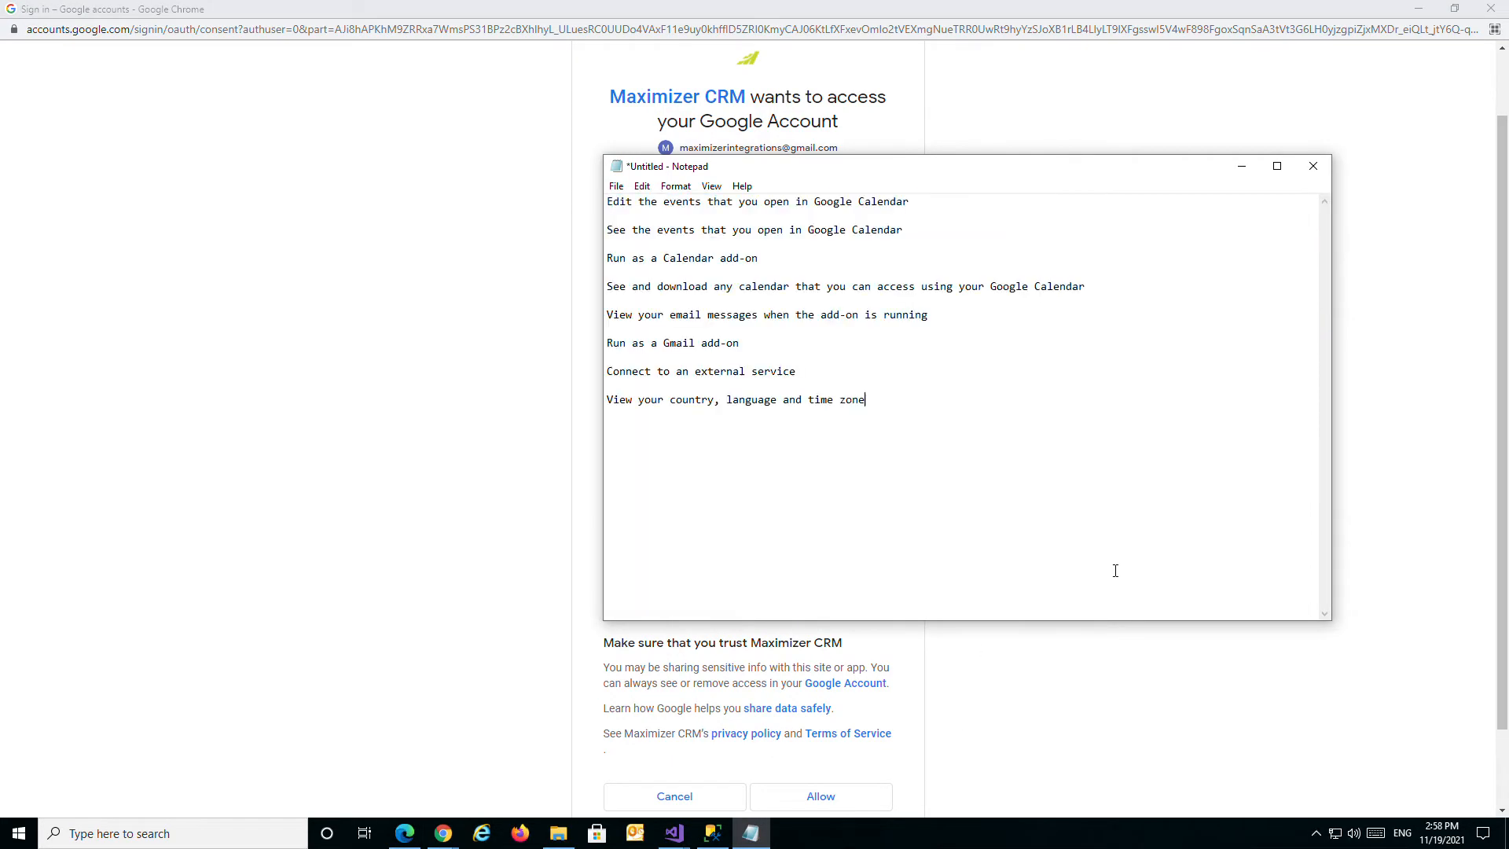
Allow Maximizer CRM the requested access on the consent page and return to the add-on in Google Calendar
click(365, 488)
scroll(1134, 626, down, 2)
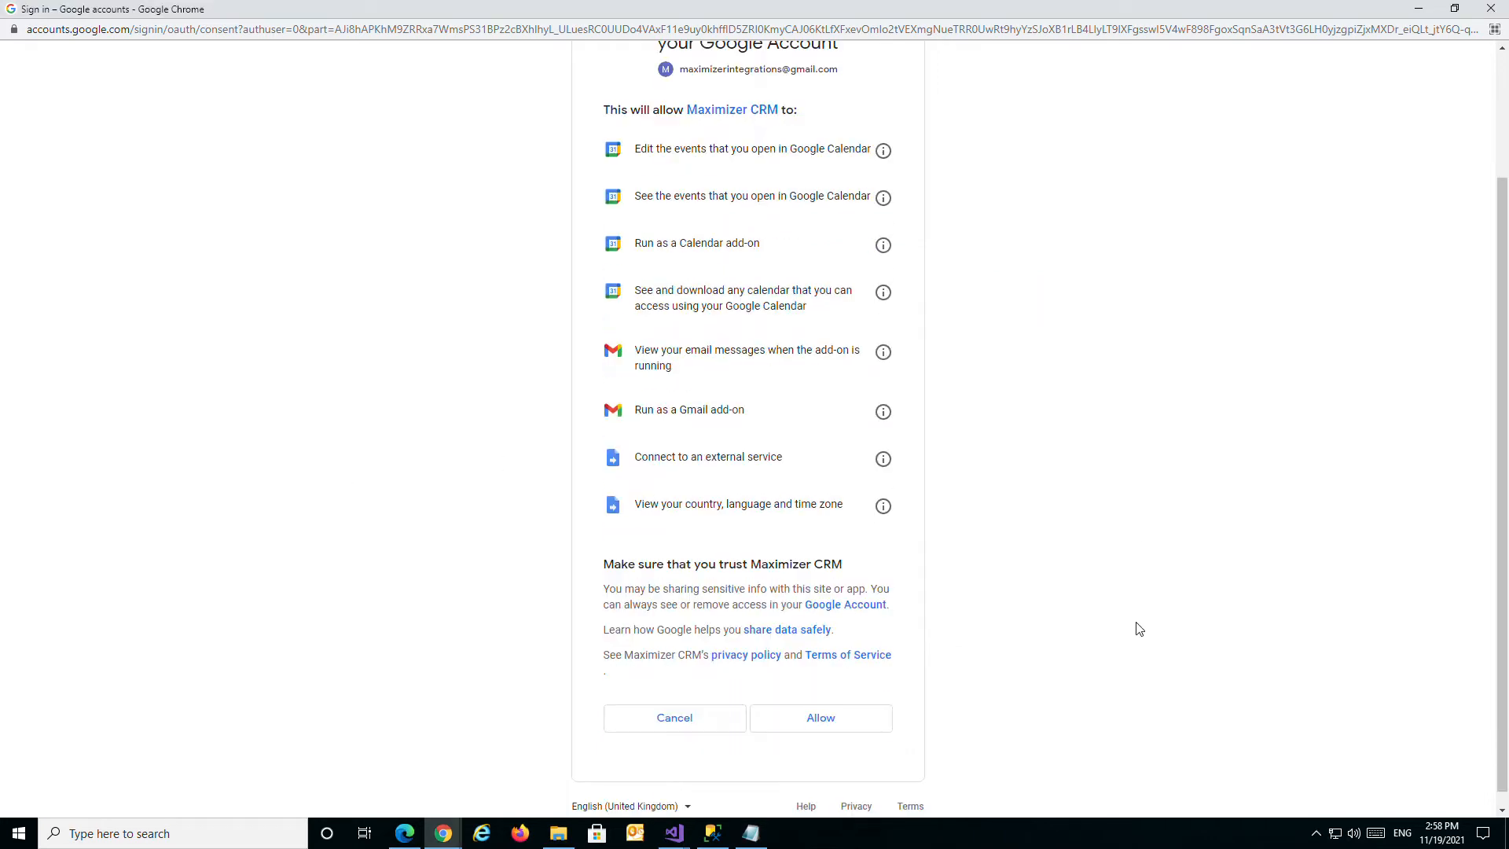
scroll(1053, 685, up, 2)
scroll(1054, 685, down, 1)
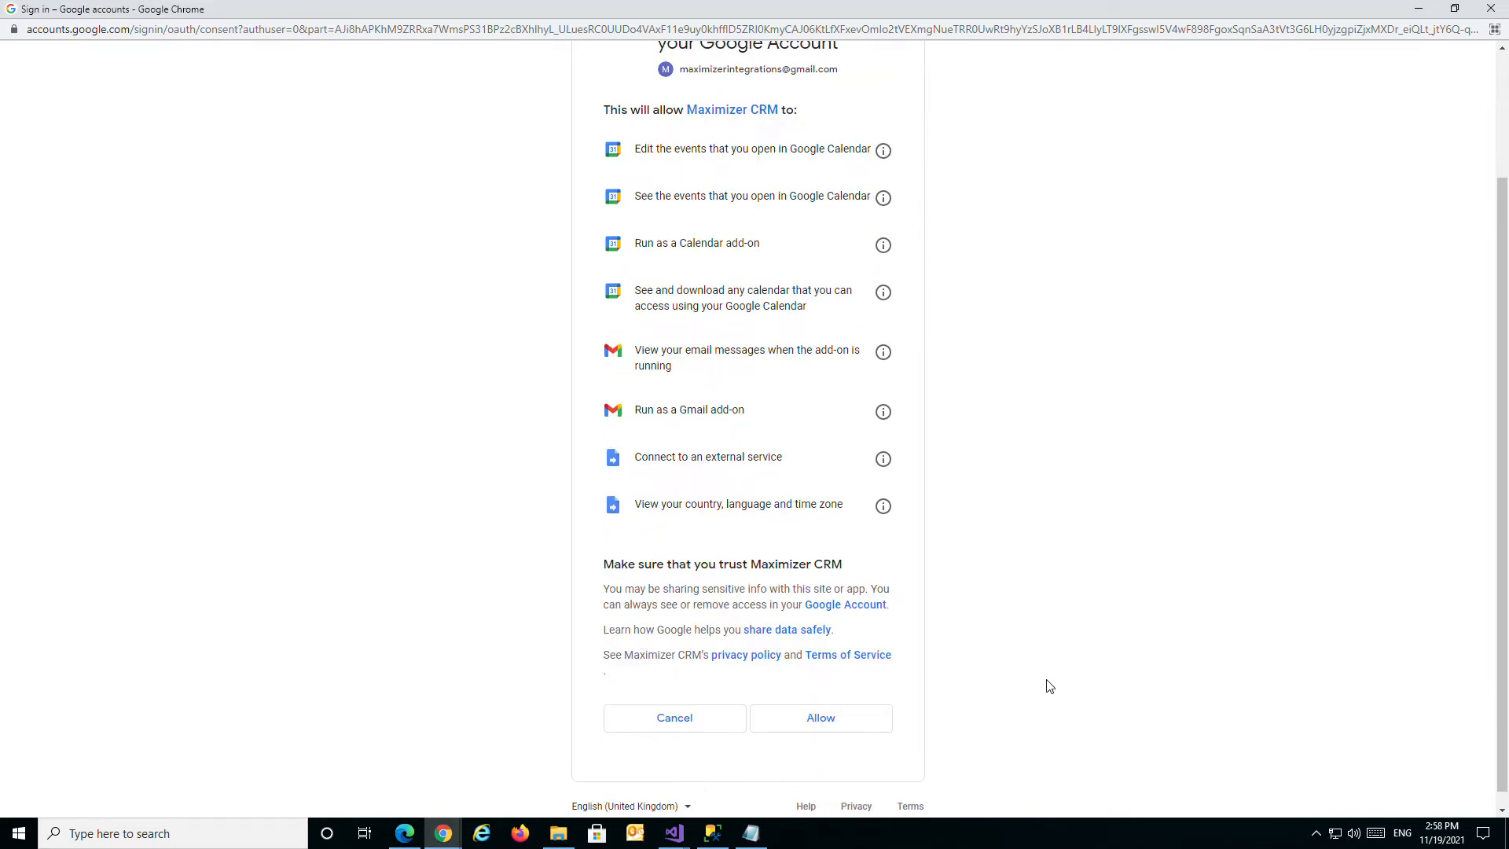
click(820, 719)
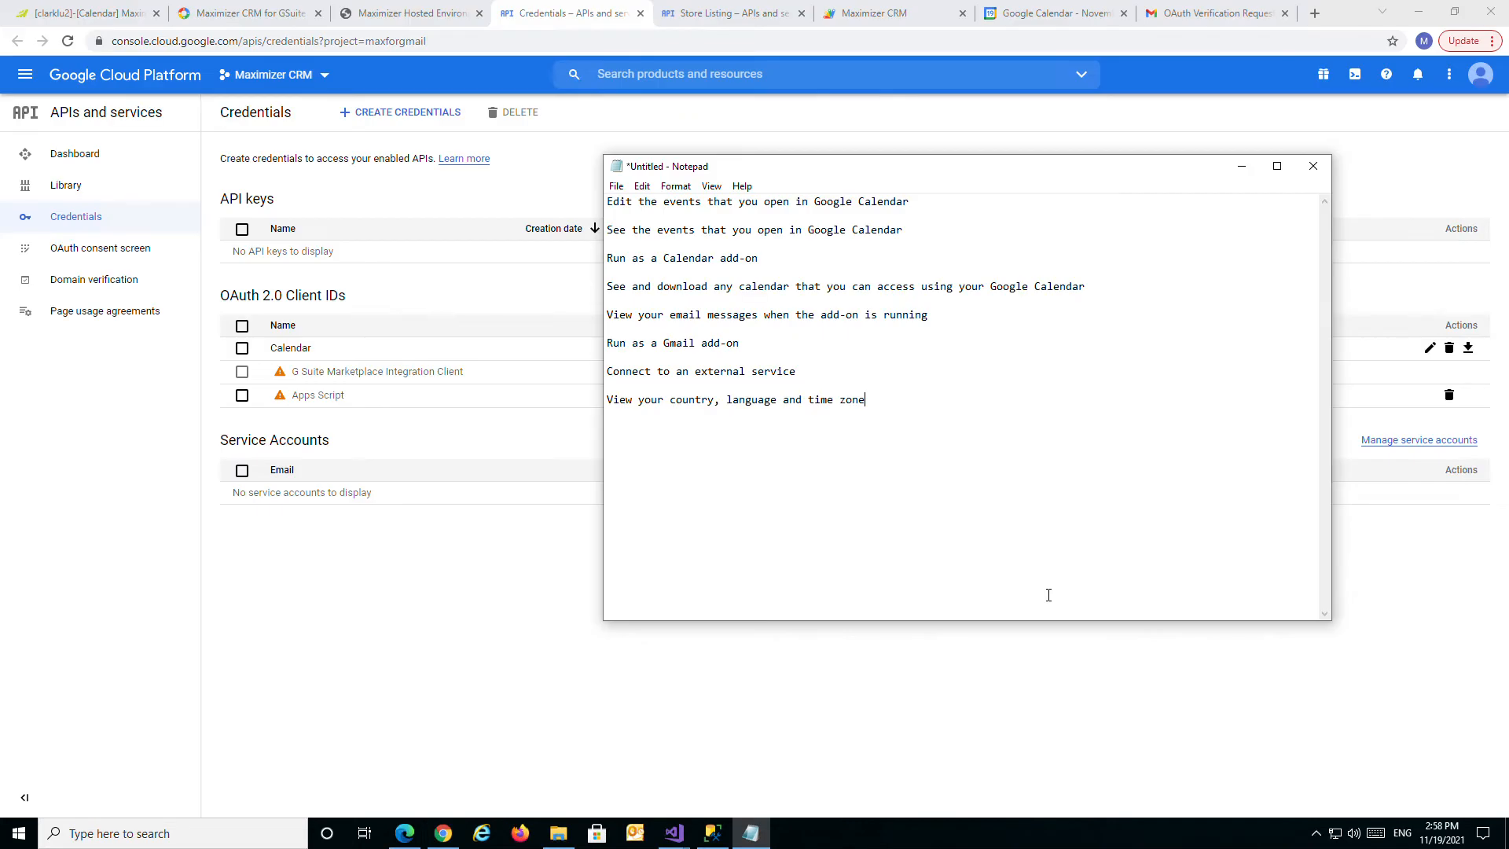
click(448, 657)
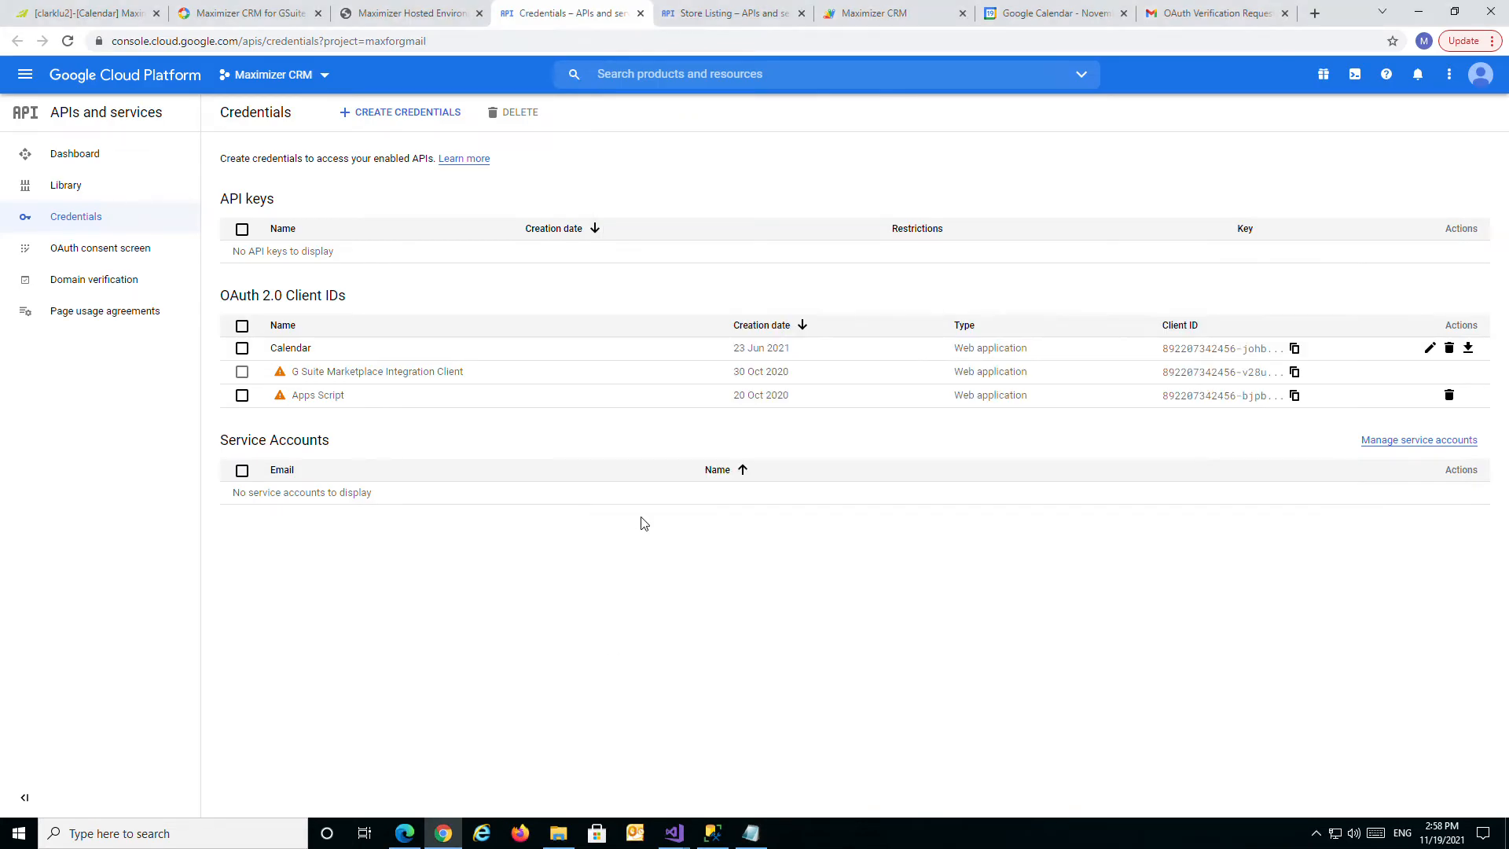
click(1067, 22)
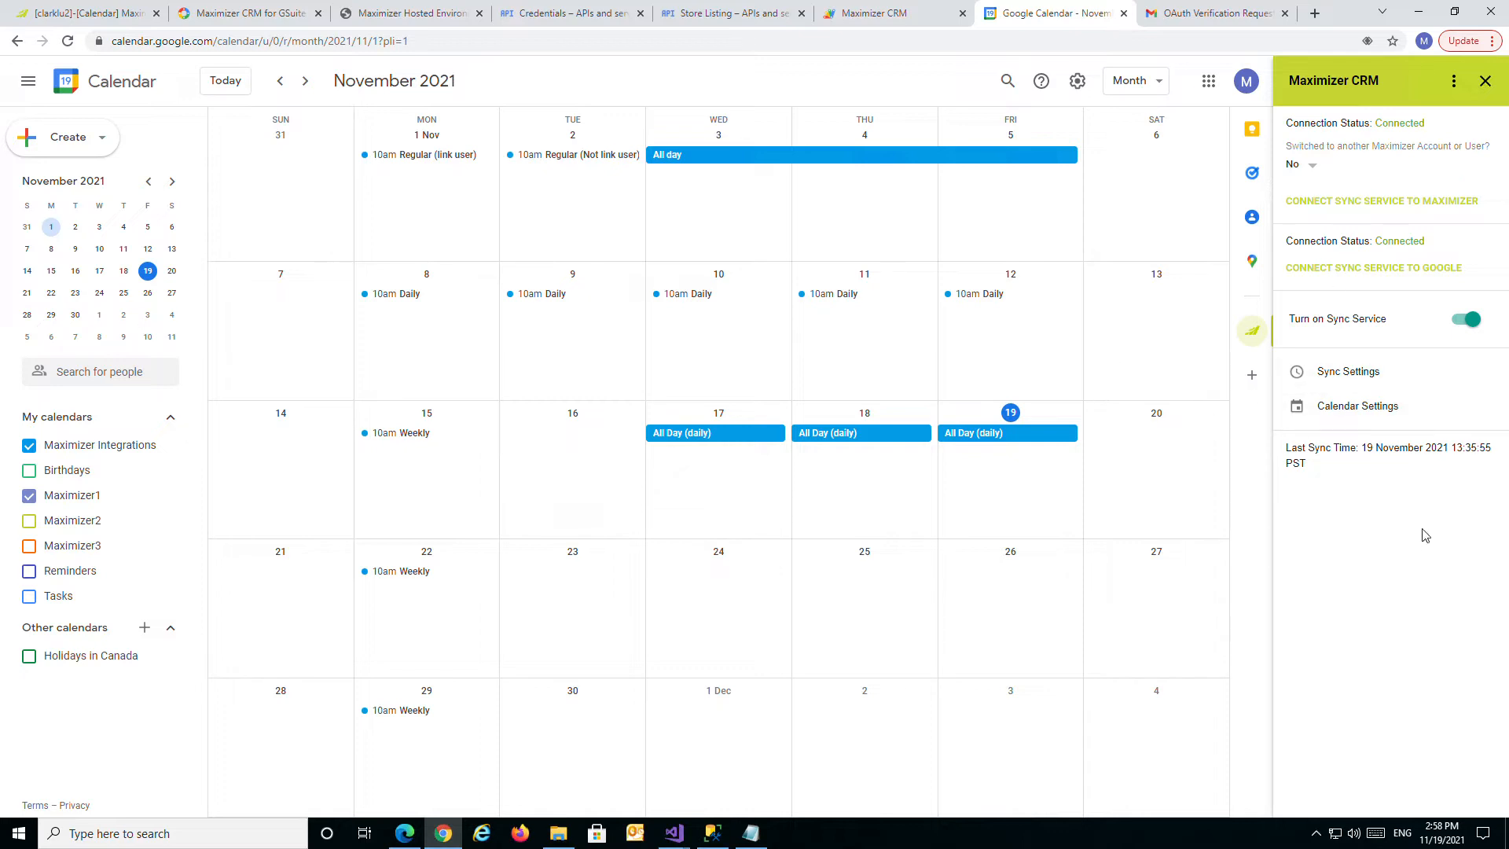
Place the Notepad permission list beside the add-on and highlight its first three entries, through "Run as a Calendar add-on"
click(750, 833)
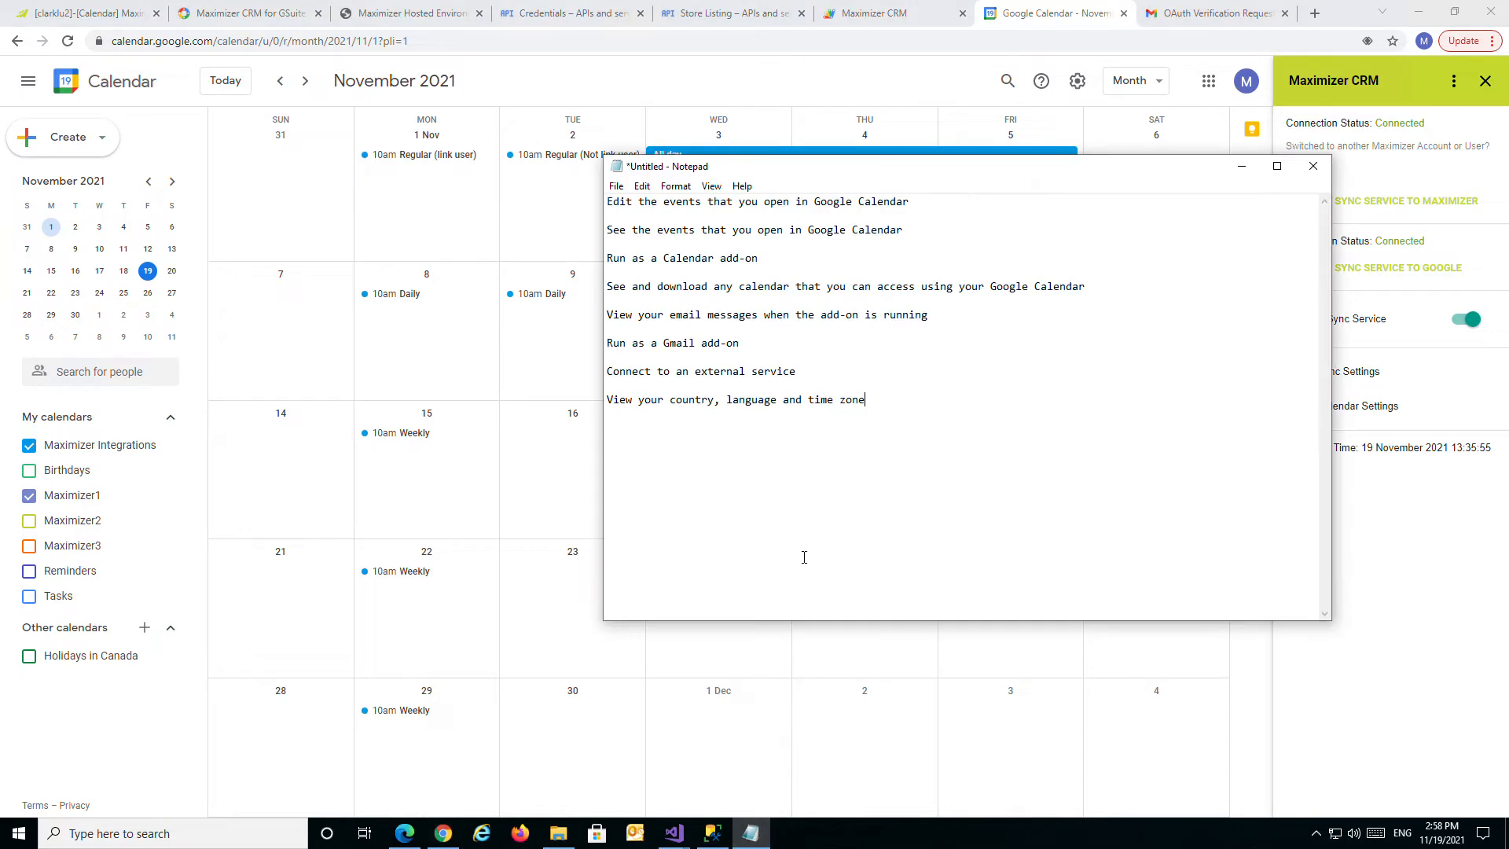
drag(1012, 176, 923, 238)
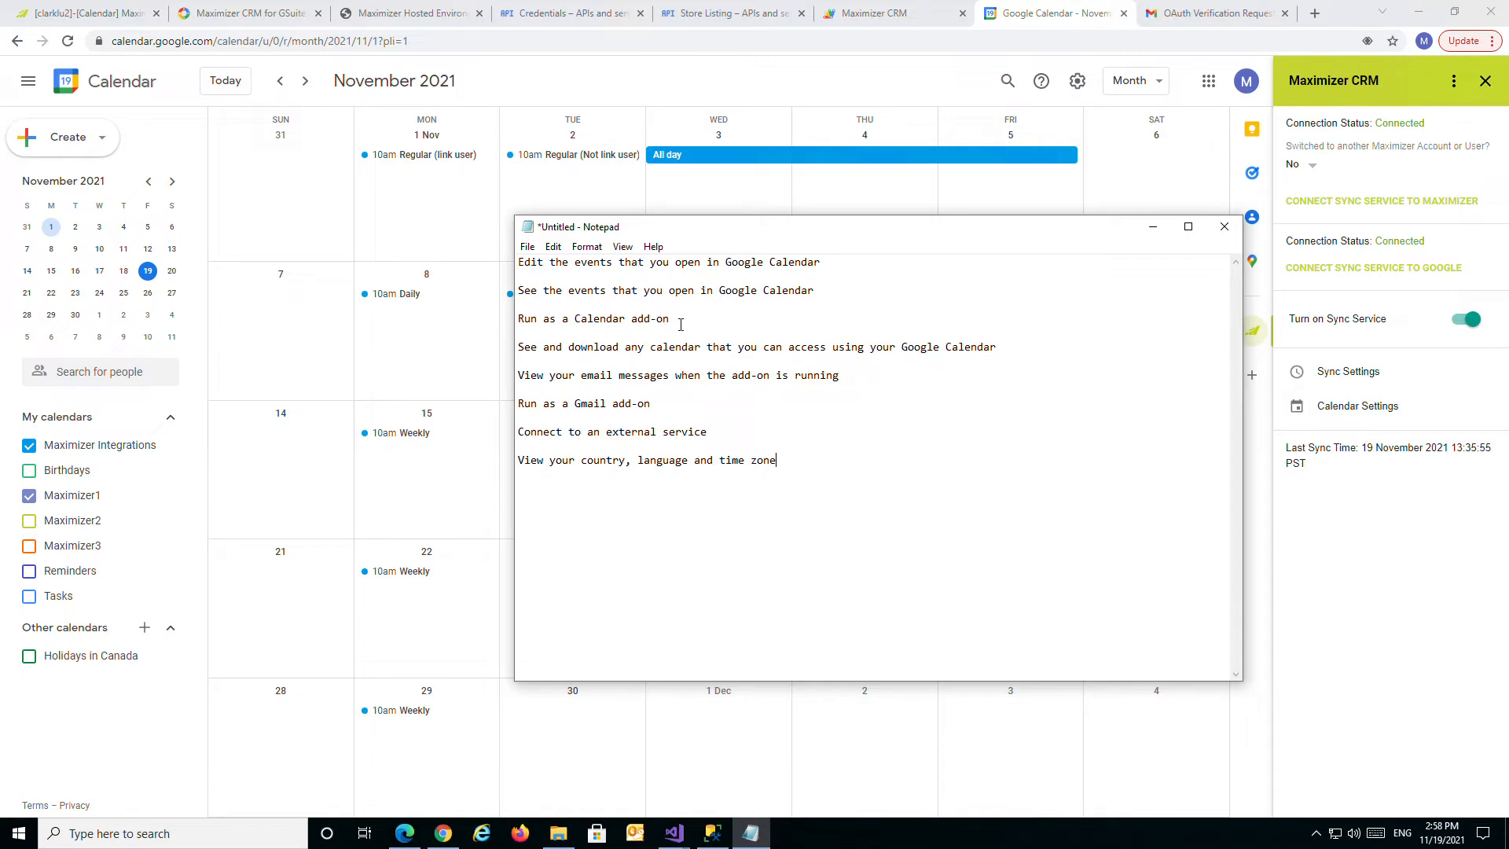
drag(678, 324, 519, 272)
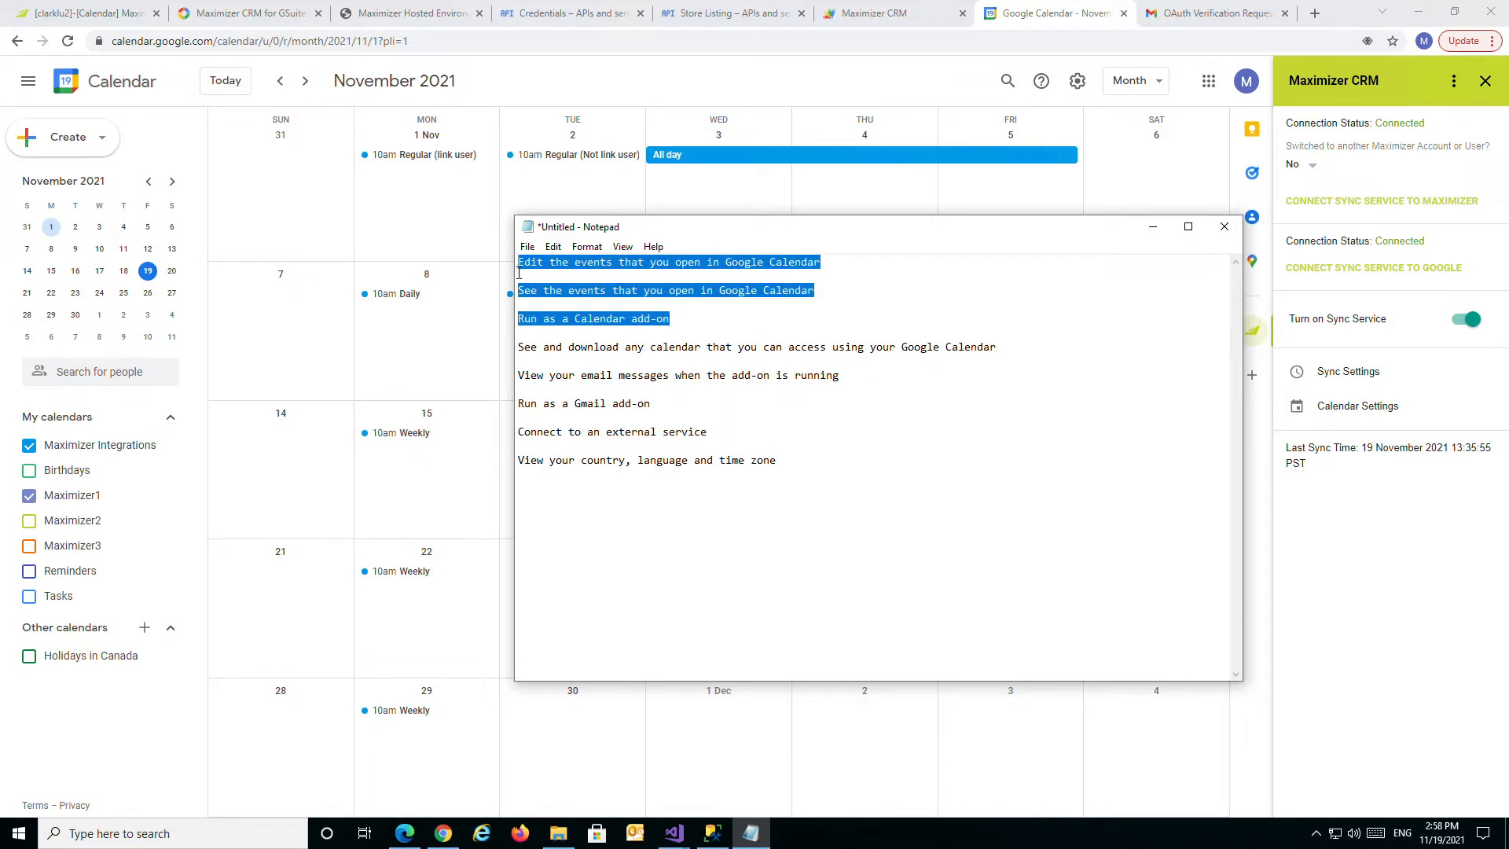
click(695, 327)
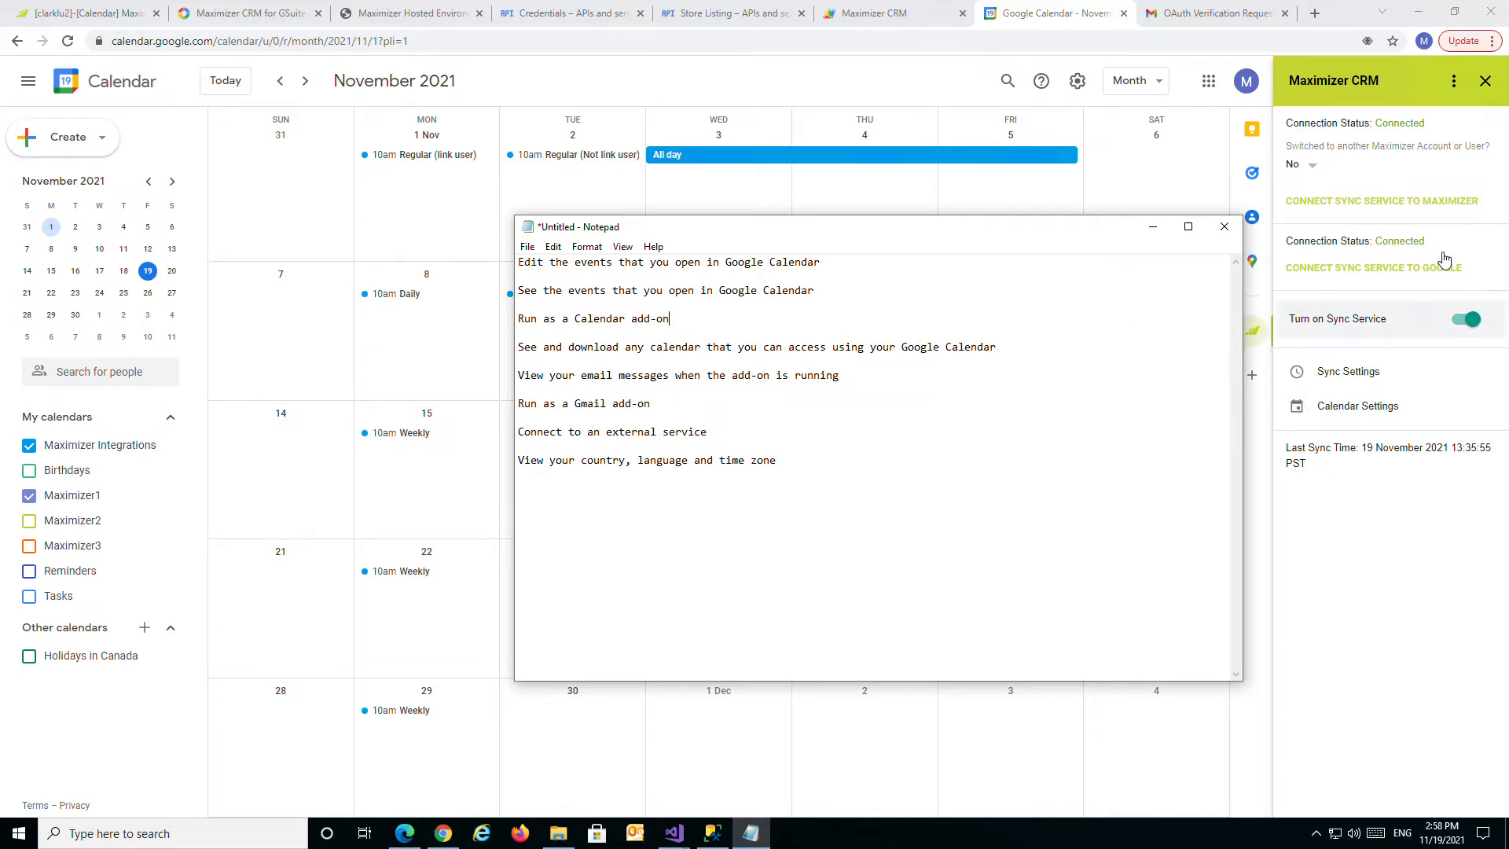
drag(1062, 246, 1009, 248)
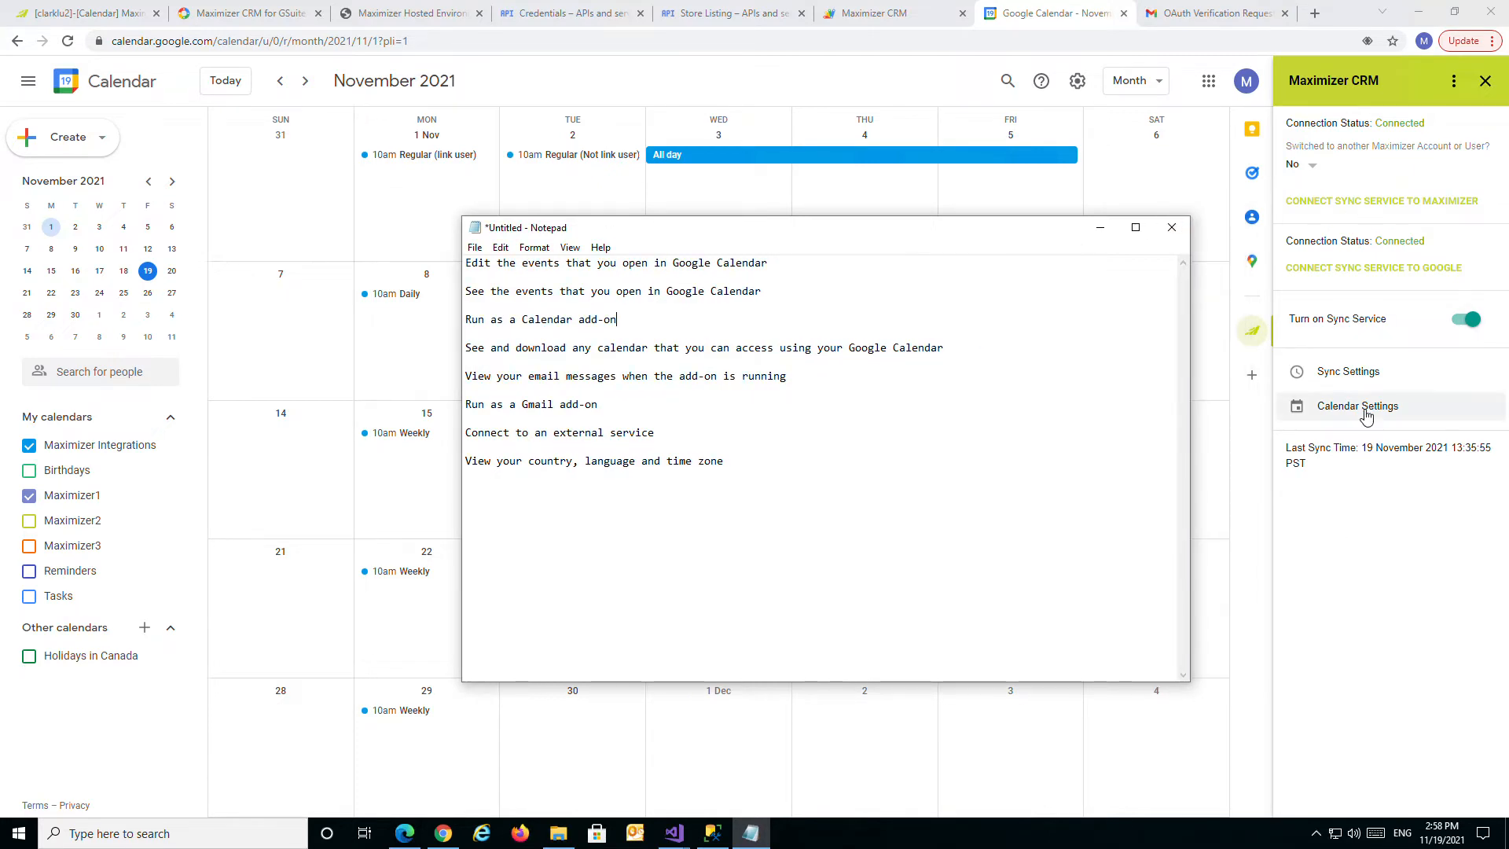
drag(862, 239, 909, 254)
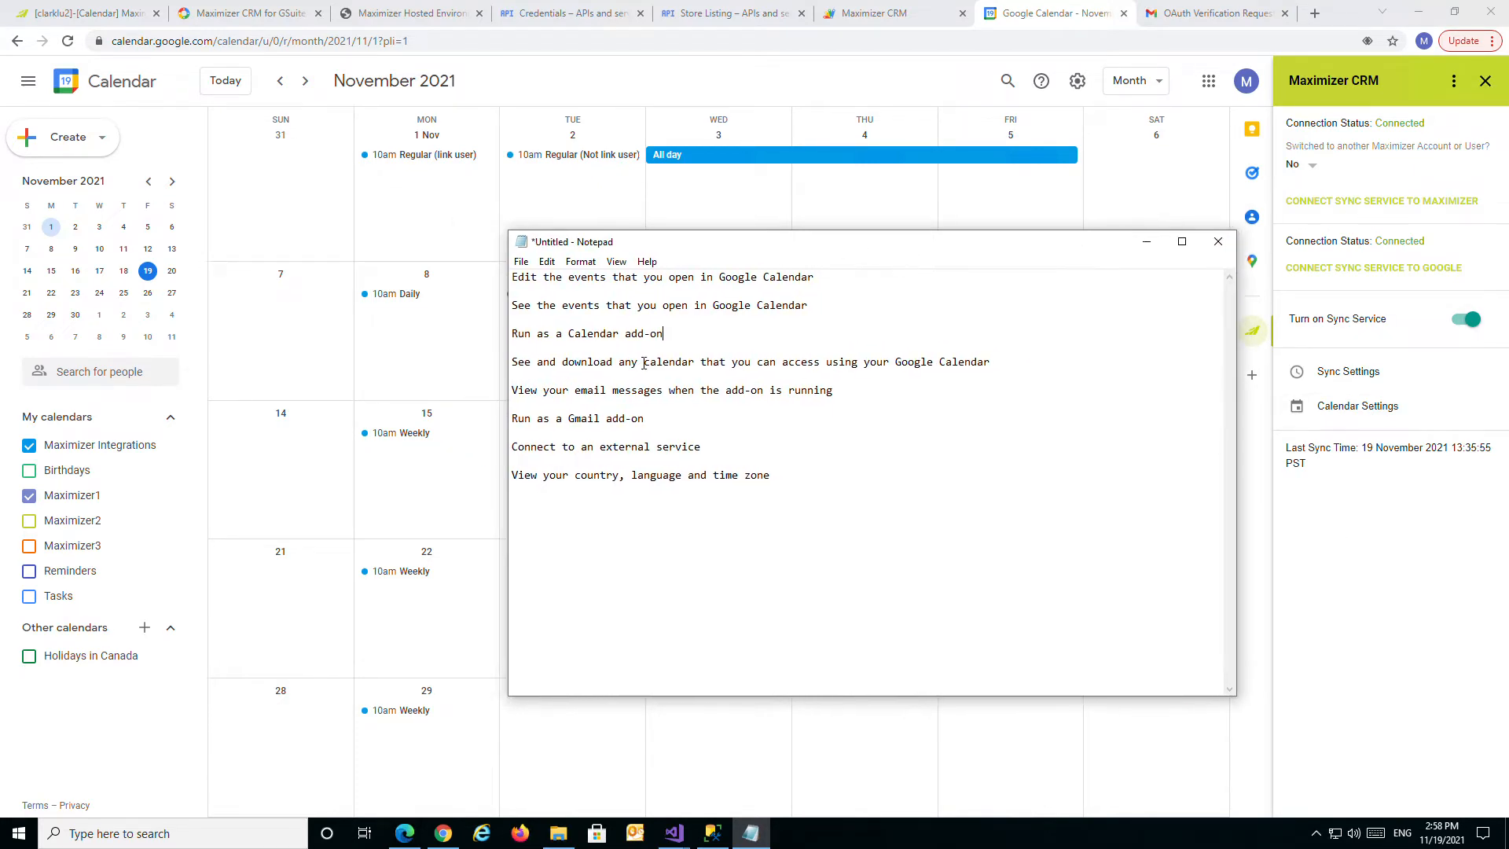
drag(679, 345, 439, 279)
click(696, 347)
Highlight the "See and download any calendar that you can access using your Google Calendar" permission in Notepad, keeping the add-on in view
drag(990, 362, 521, 364)
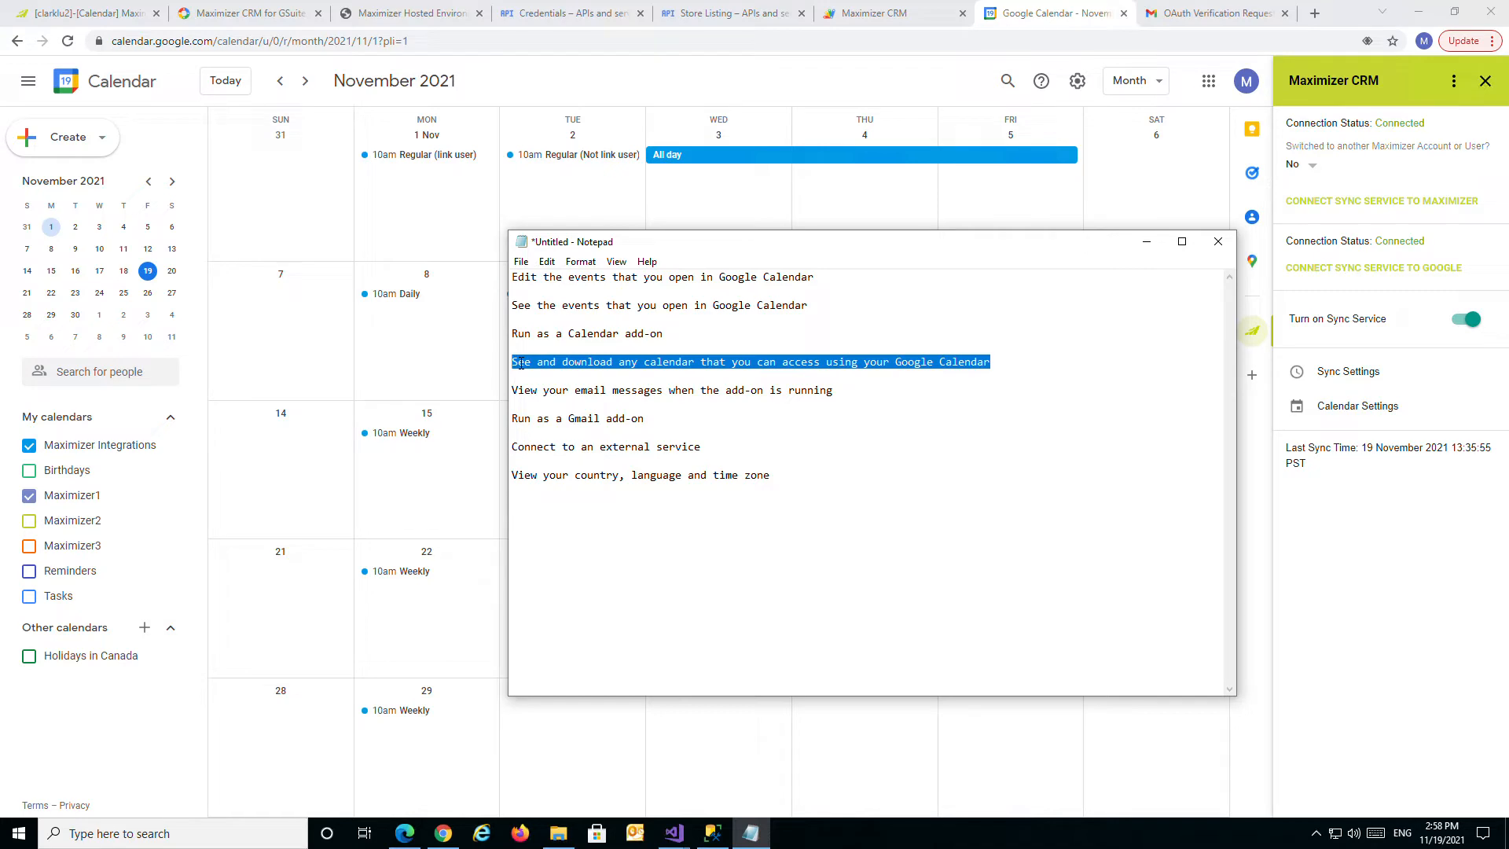
click(928, 399)
drag(989, 253, 933, 250)
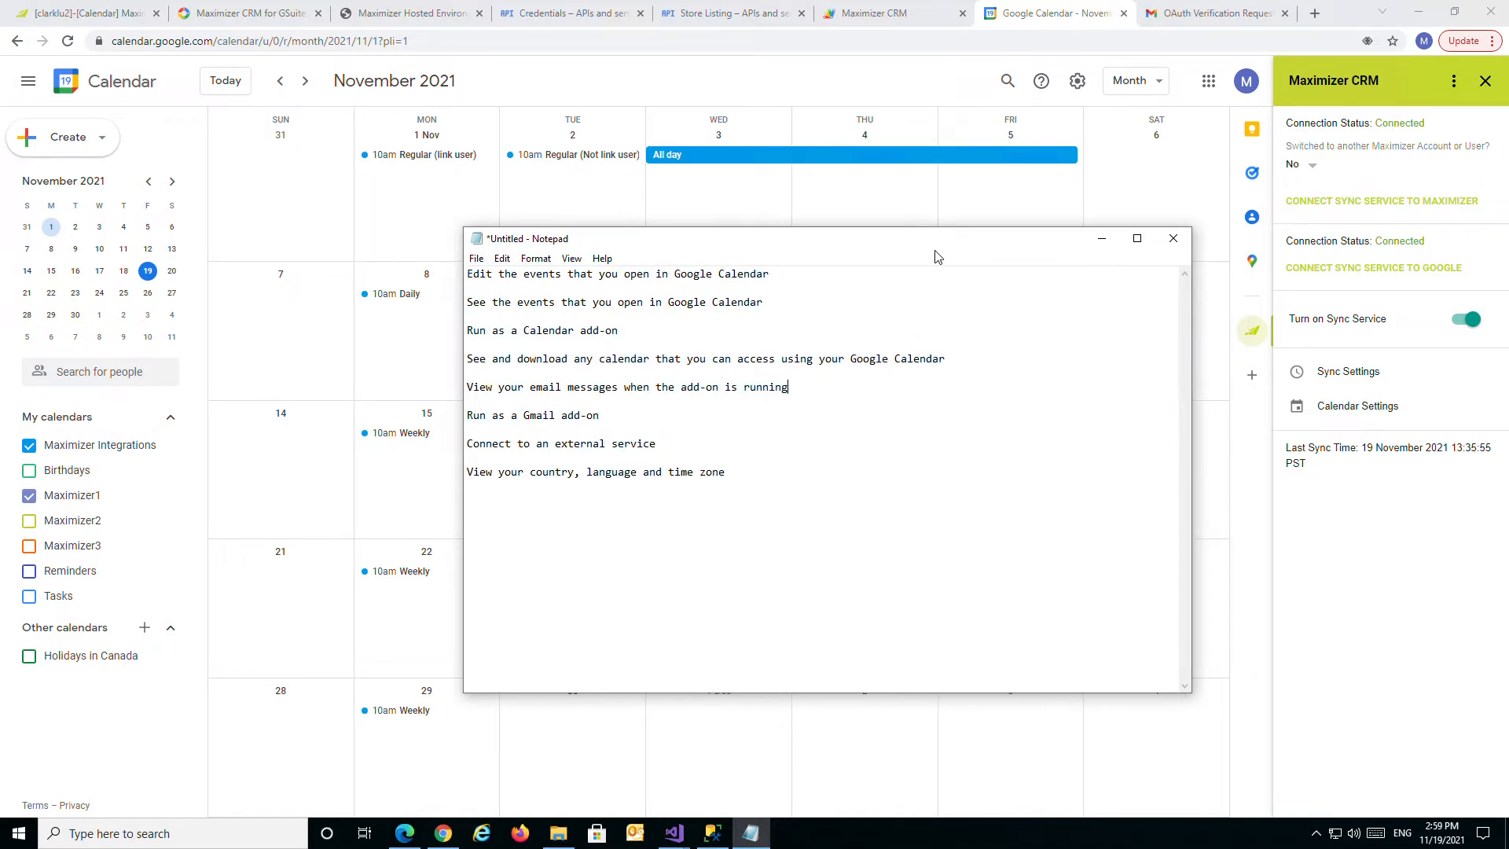
View the Maximizer CRM add-on's Calendar Settings with the calendars available to sync, and return to its main page
click(1376, 561)
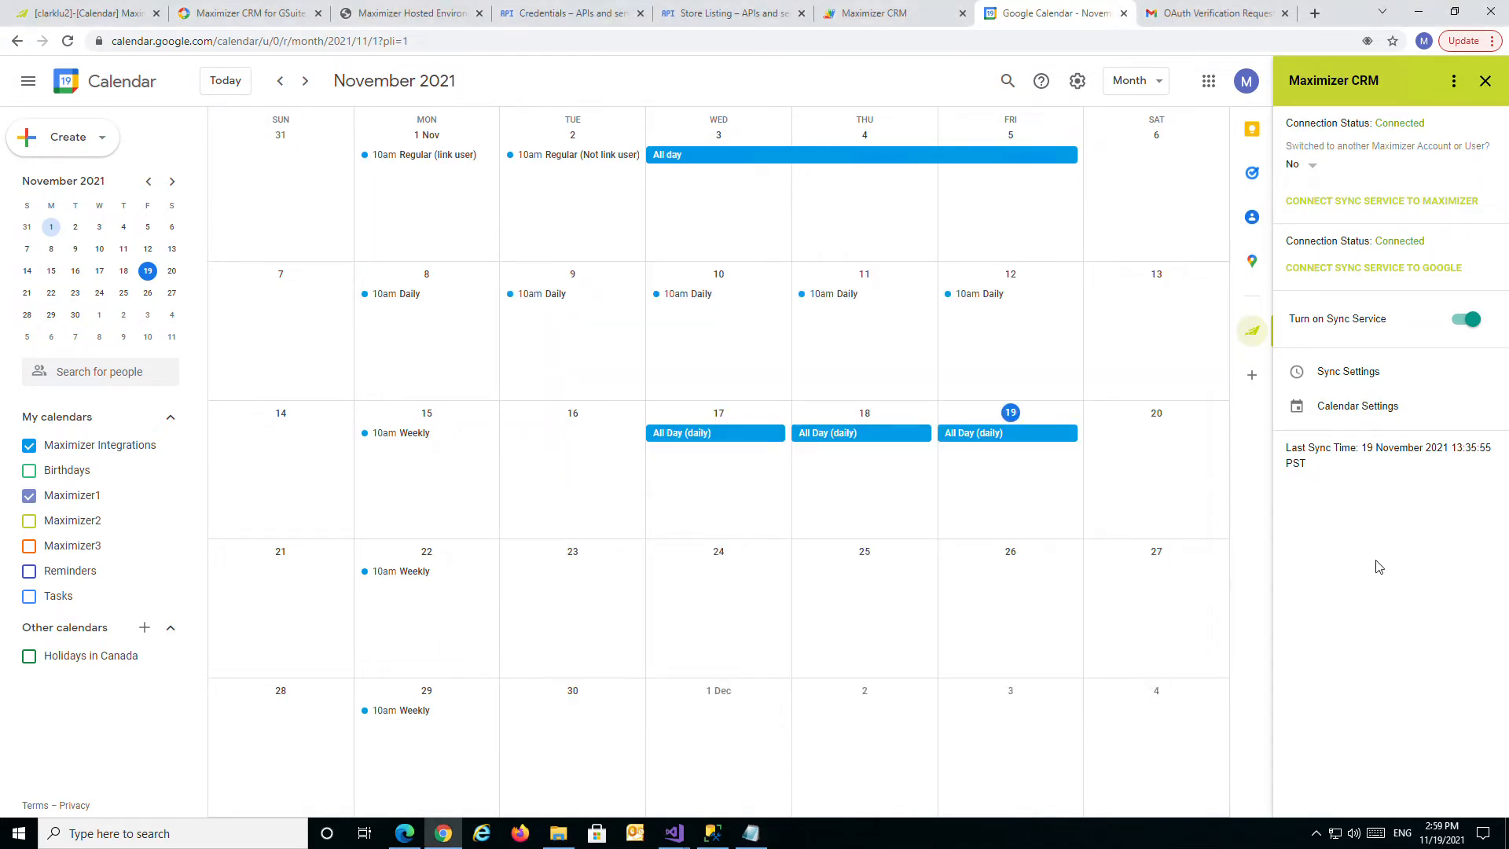
click(1345, 411)
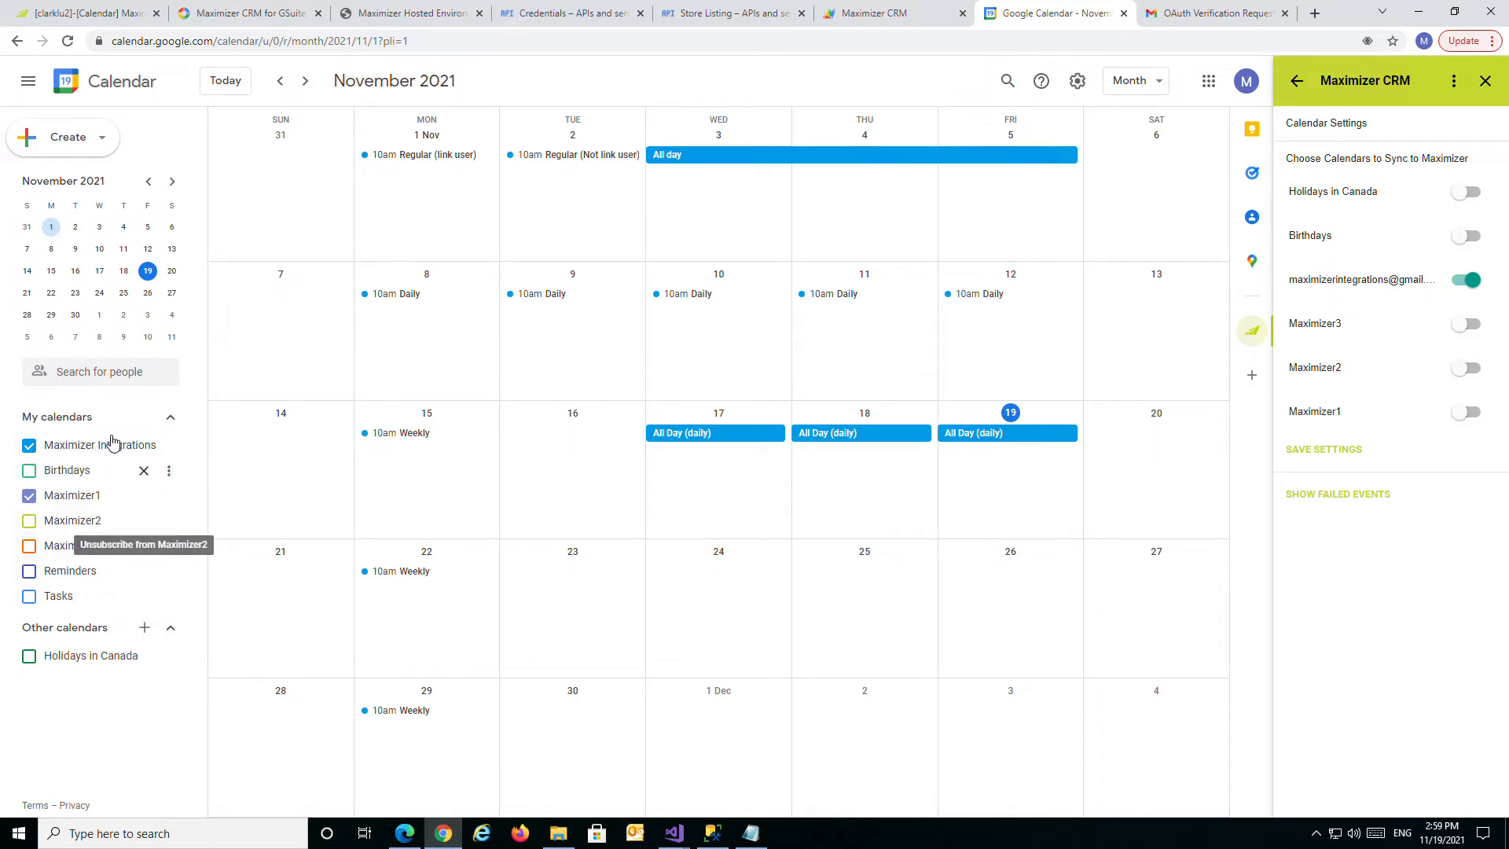
click(1297, 82)
Highlight the last four permissions in the Notepad list, from "View your email messages when the add-on is running" onward, and minimize Notepad
key(alt+Tab)
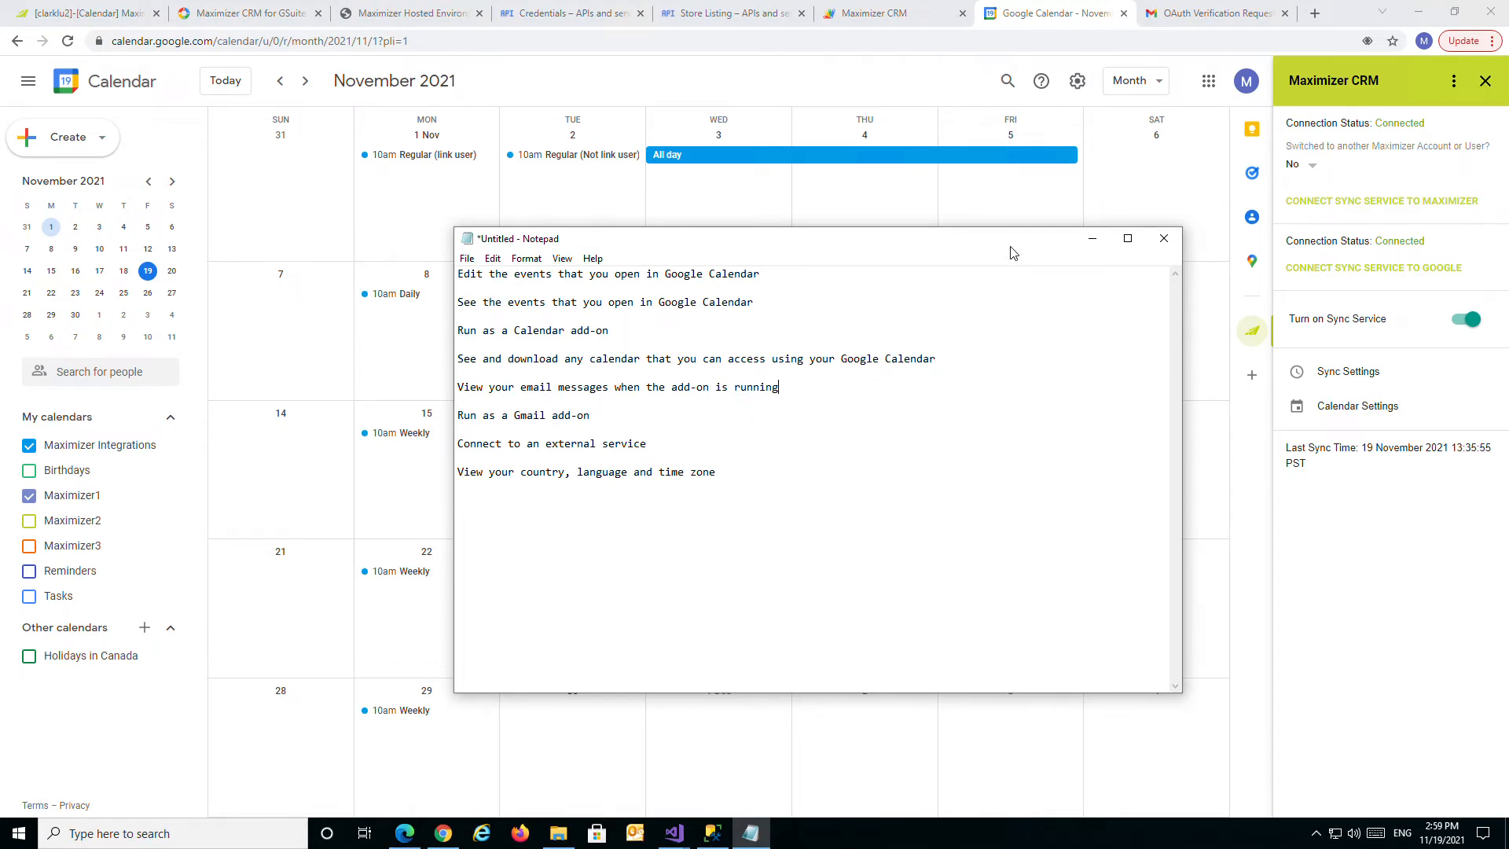
drag(1011, 245, 1016, 231)
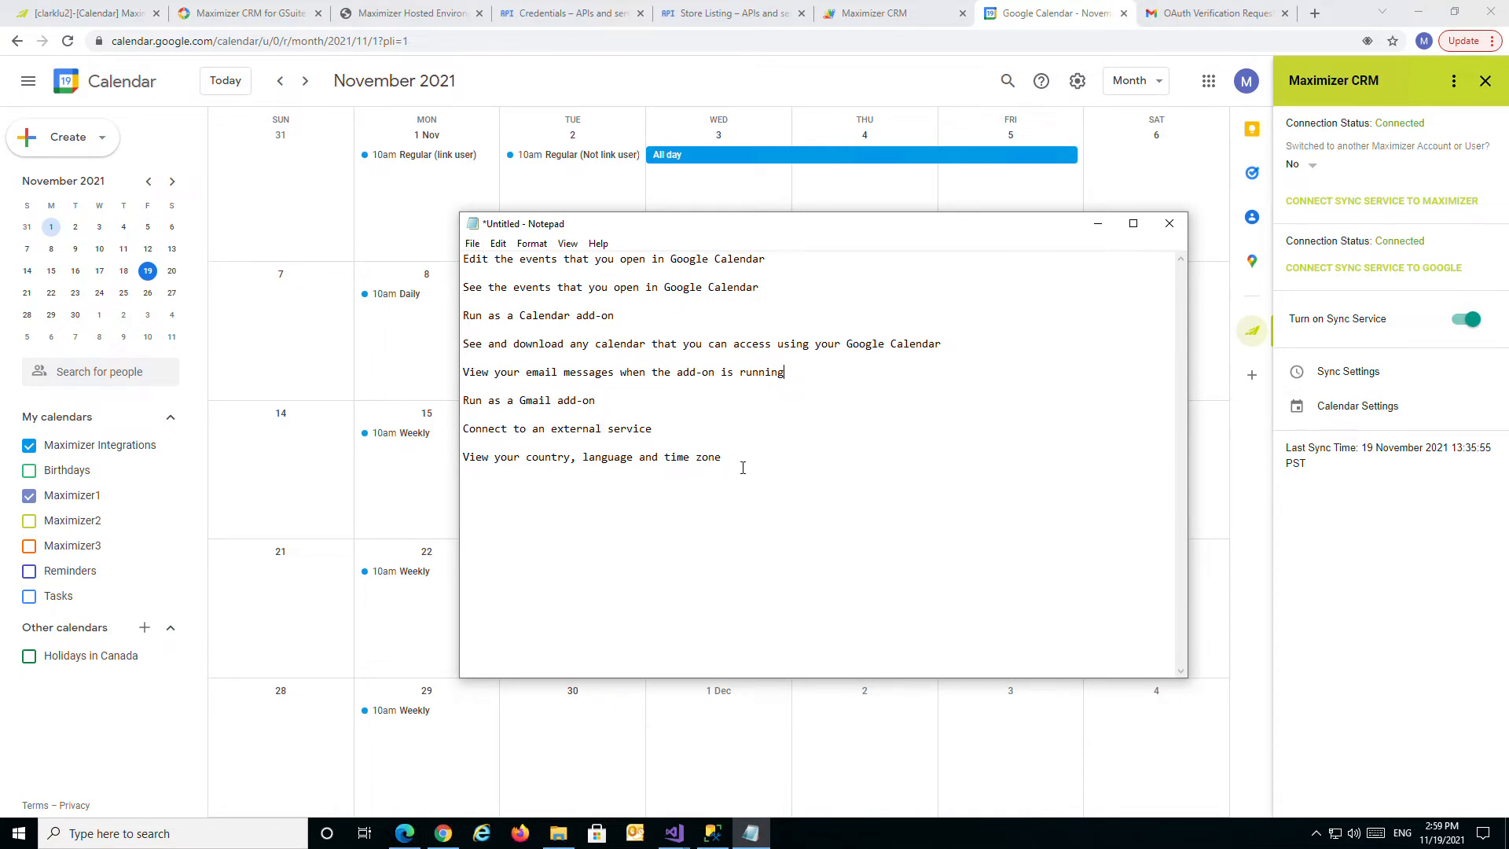
drag(742, 467, 450, 385)
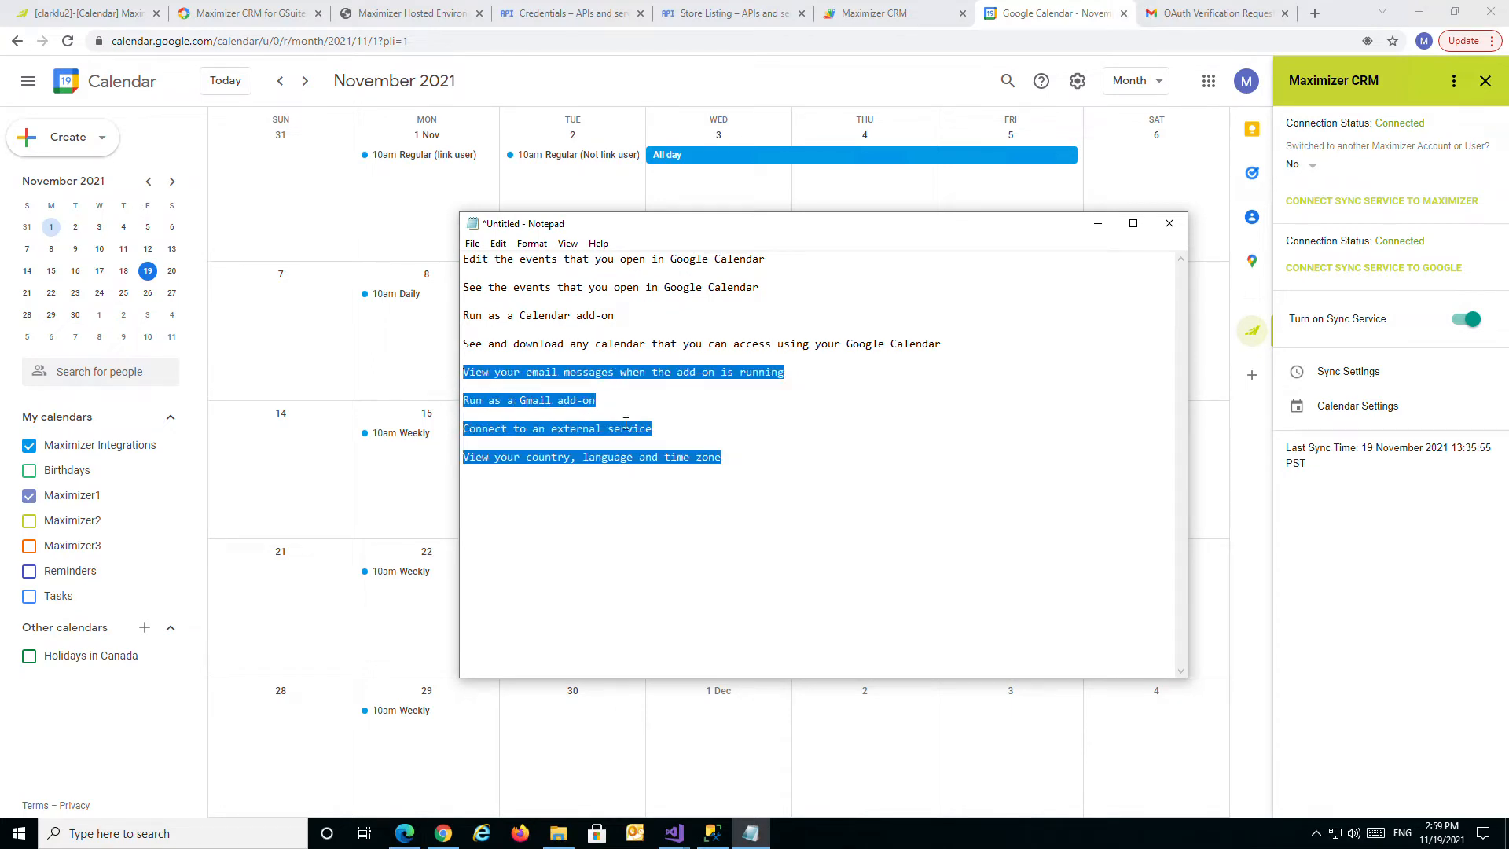
click(758, 467)
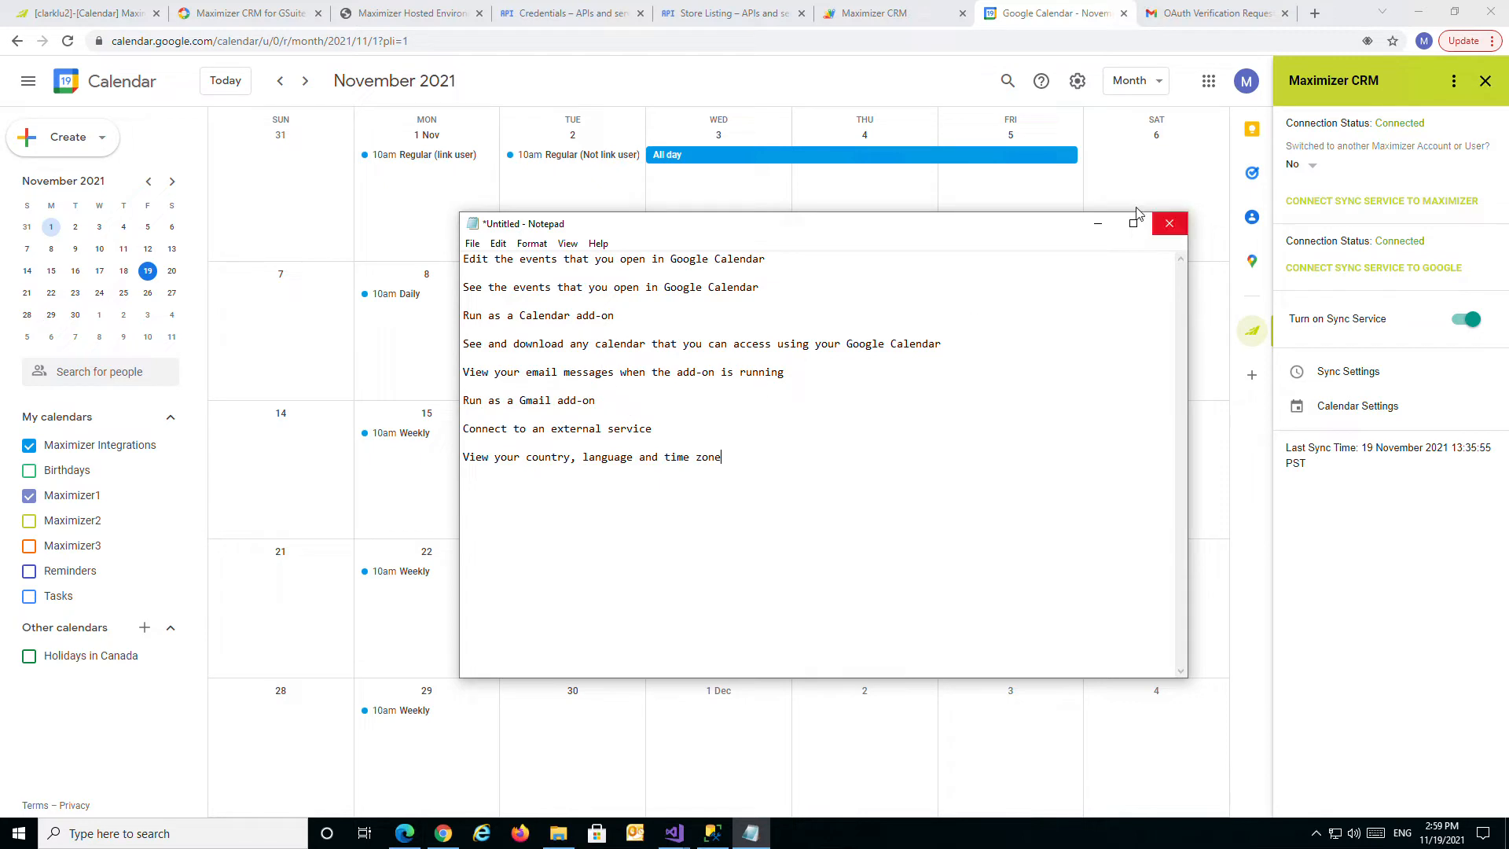
drag(1045, 233, 1008, 238)
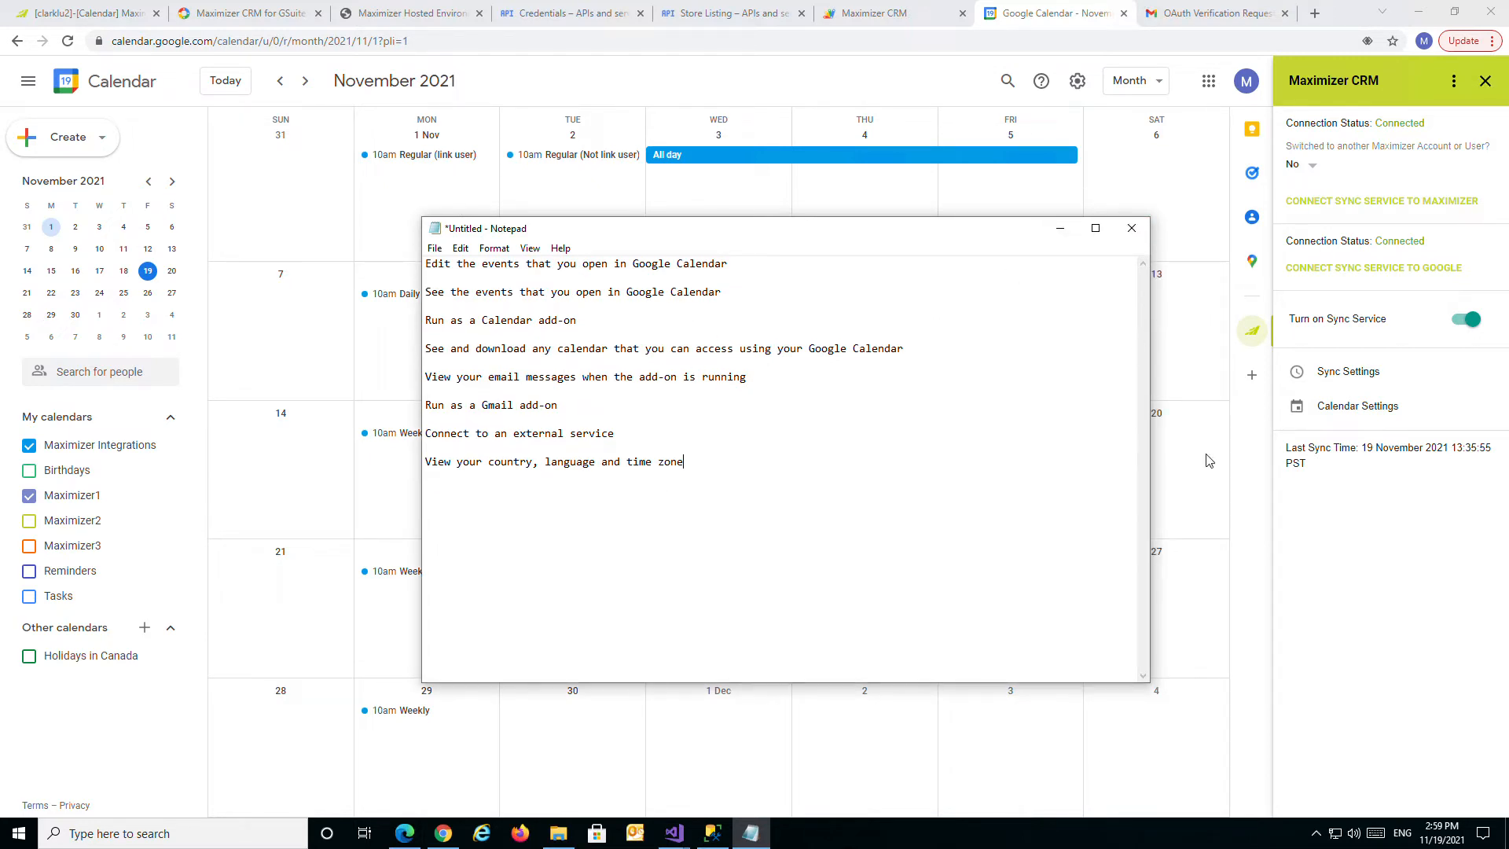
click(1059, 230)
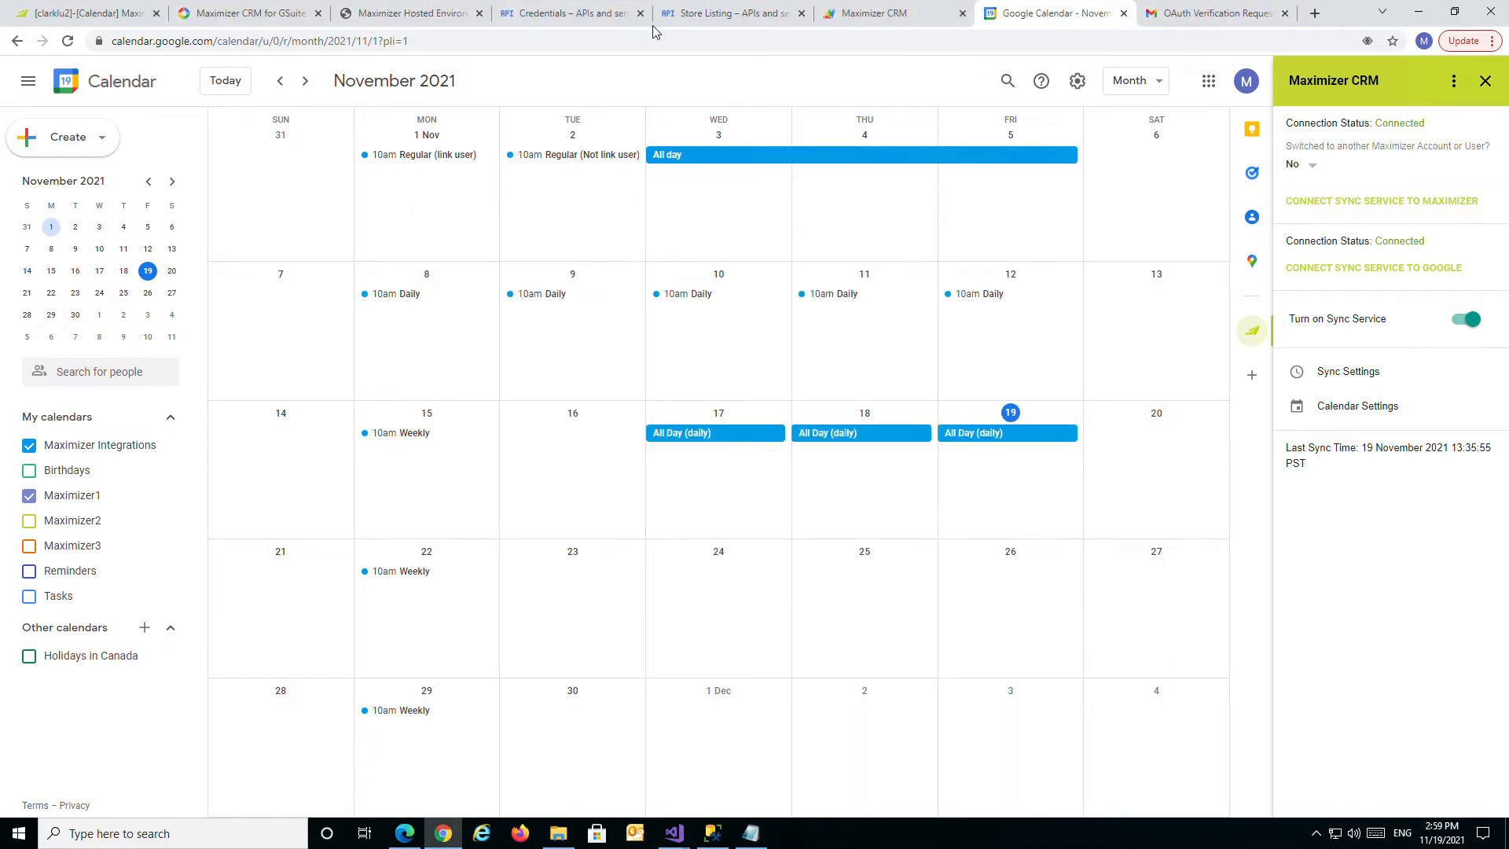
Review the project's OAuth 2.0 client IDs on the Credentials page and return to the add-on in Google Calendar
click(587, 17)
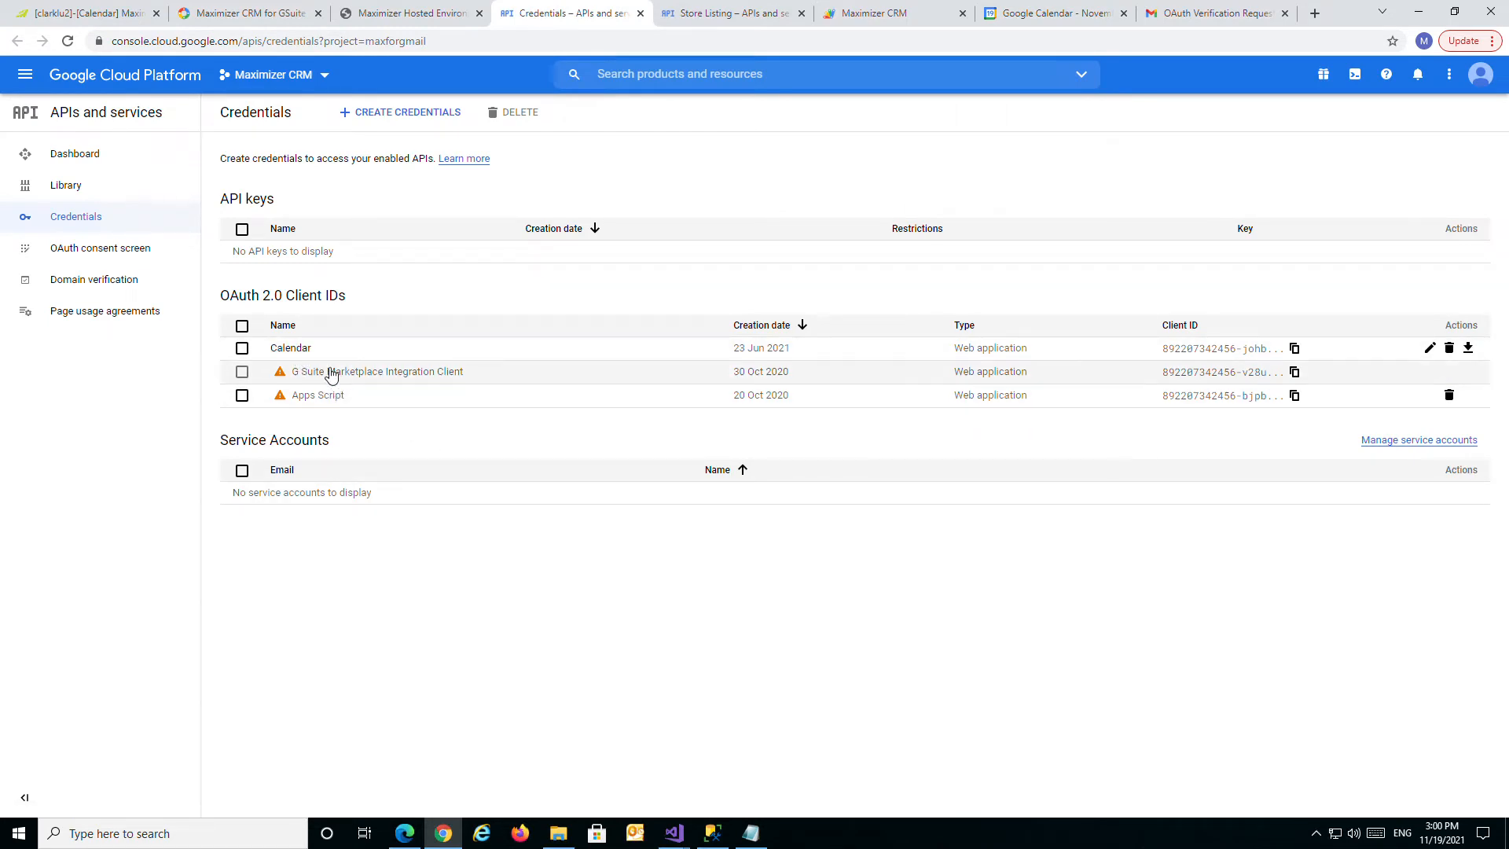
mouse_move(281, 367)
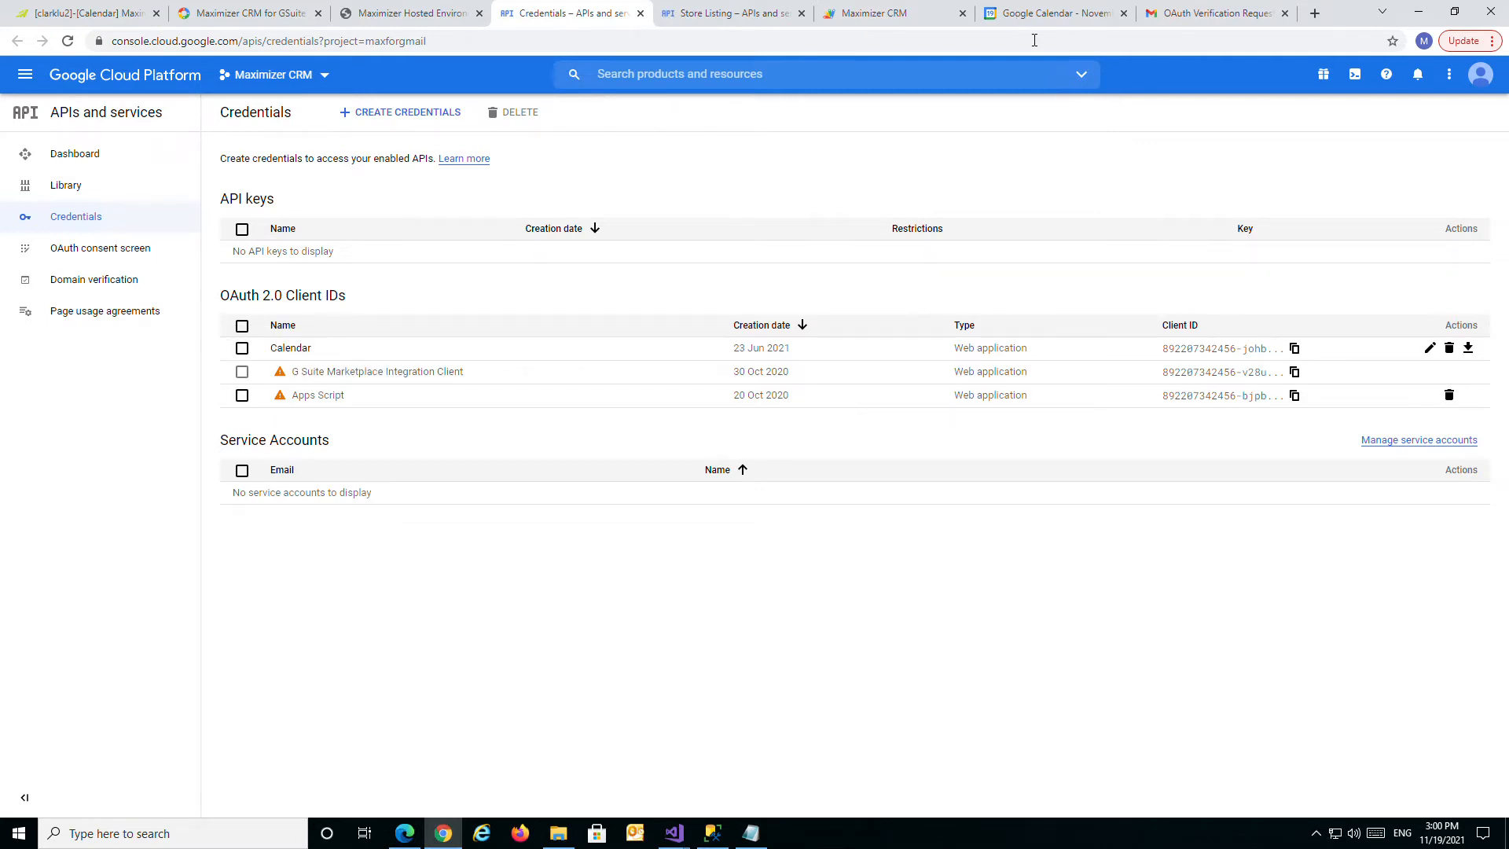
click(1050, 19)
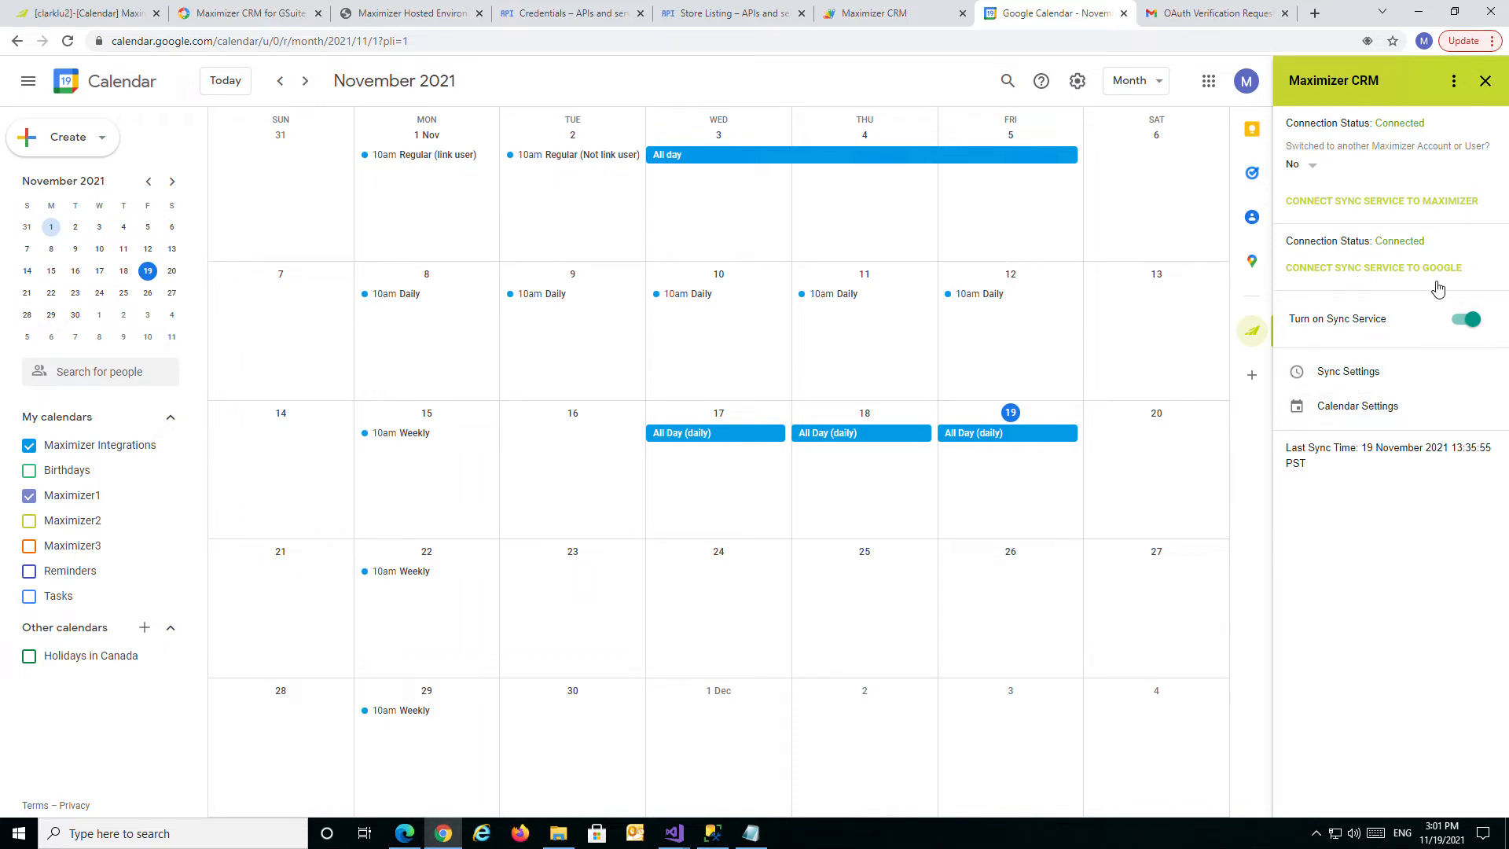
Start connecting the add-on's sync service to Google with the Maximizer Integrations account and copy the unverified-app page's URL into Notepad
click(1396, 271)
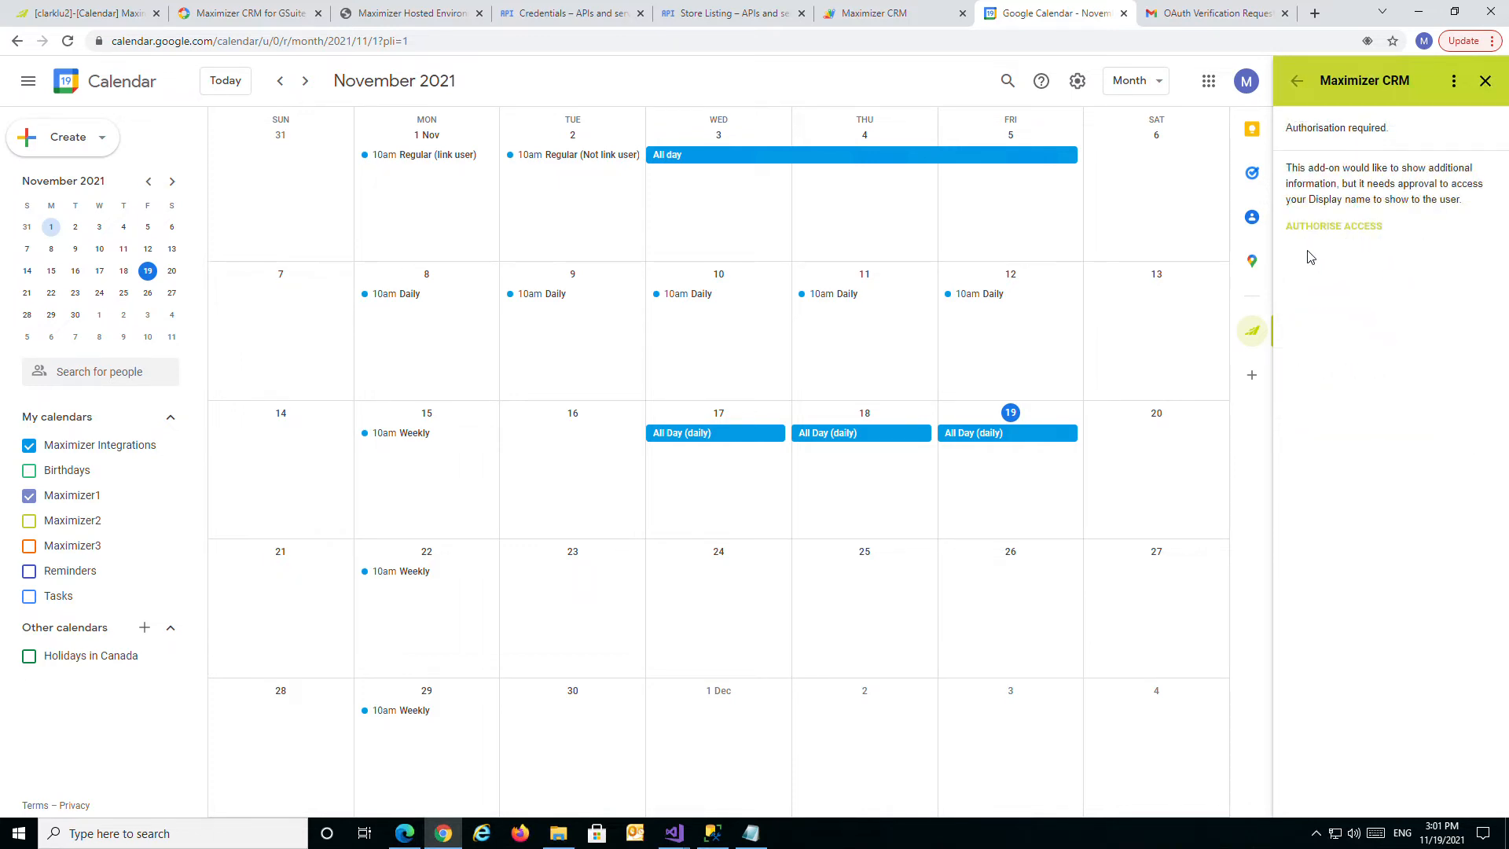
click(1326, 228)
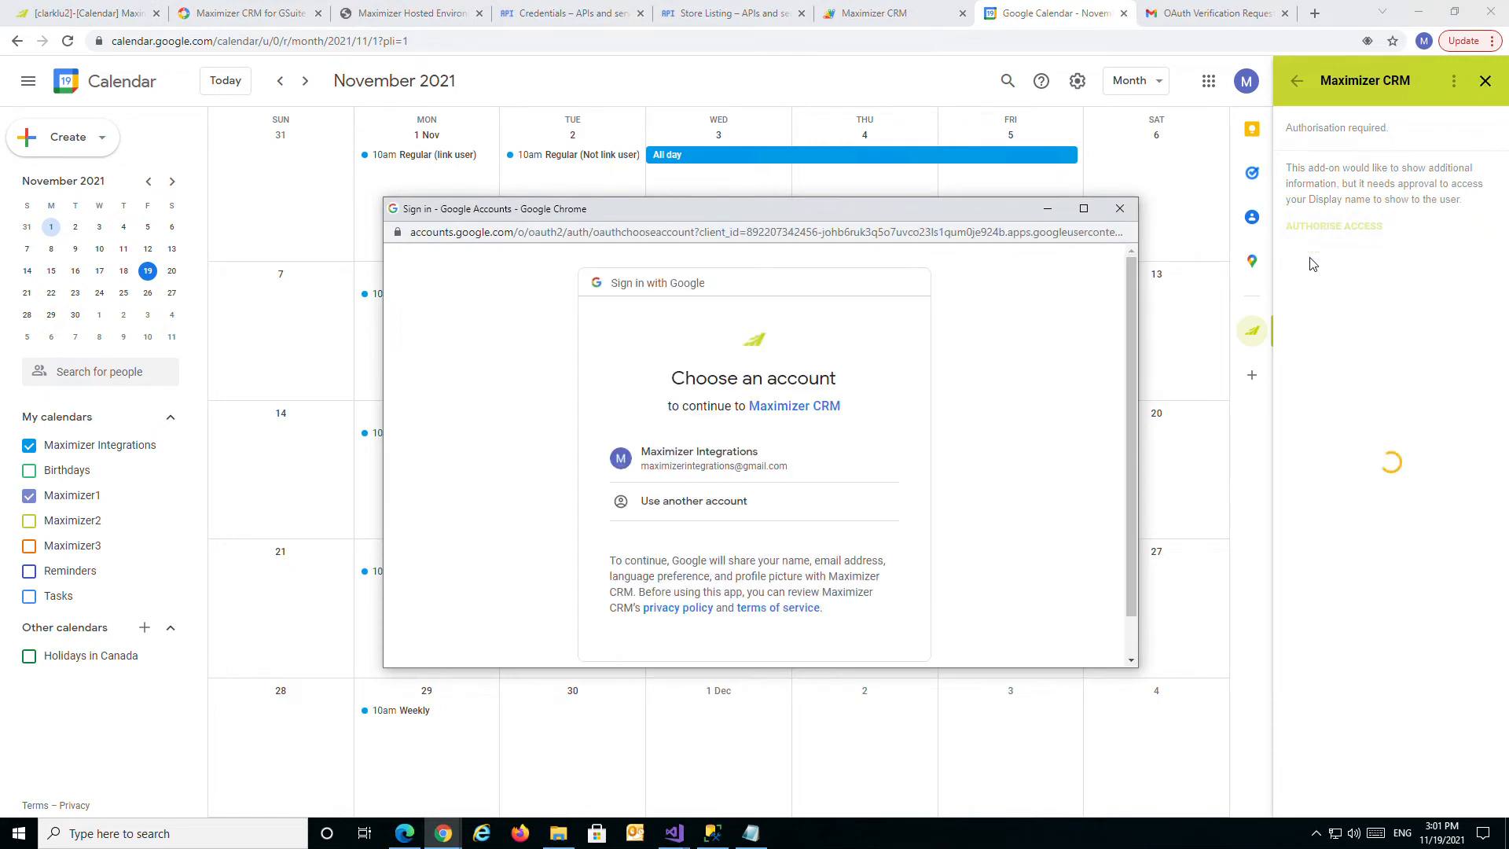
click(747, 465)
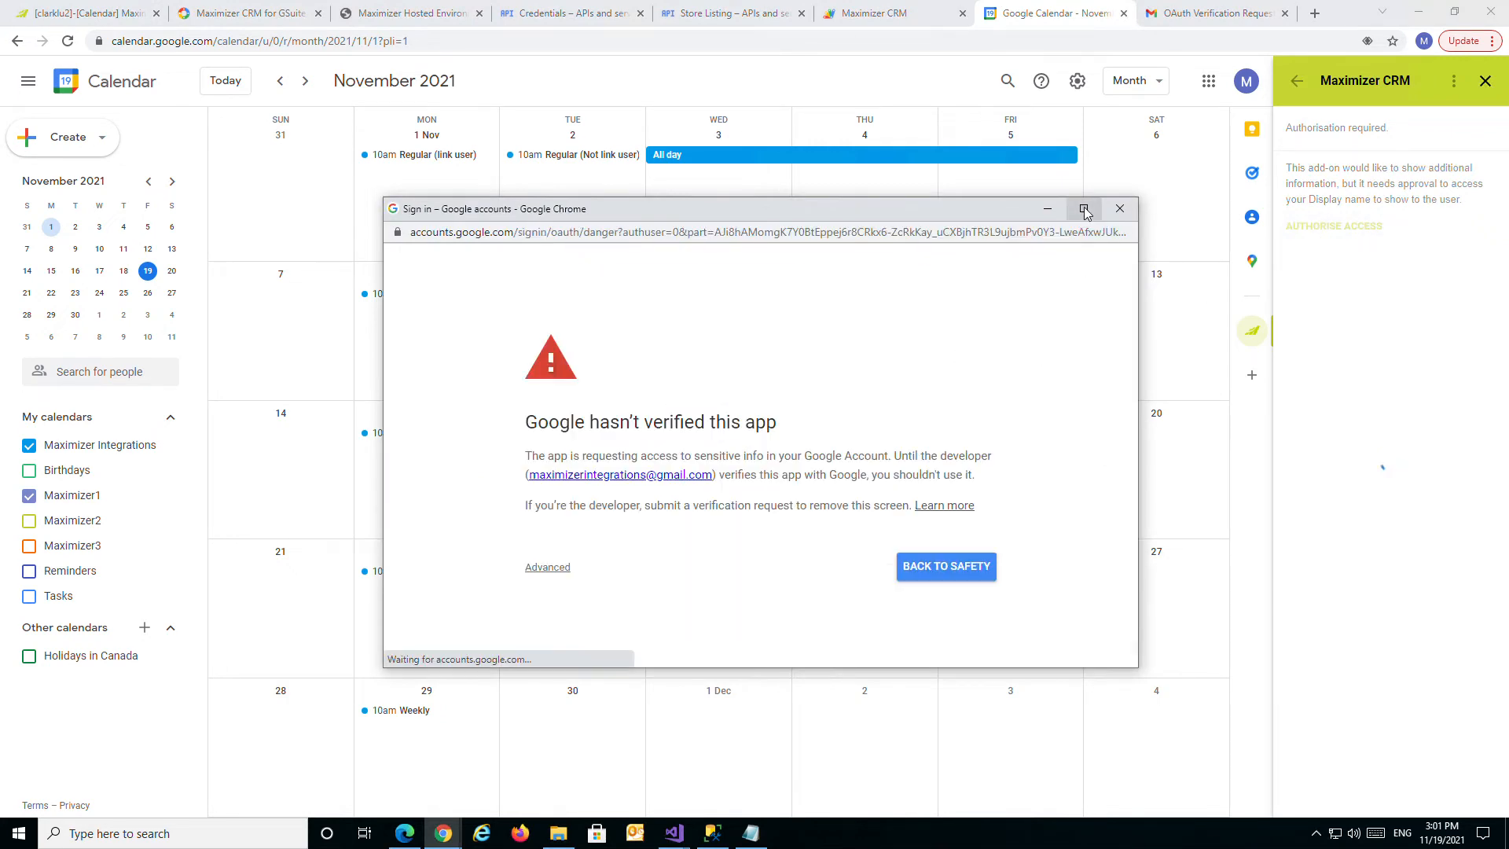
click(1084, 209)
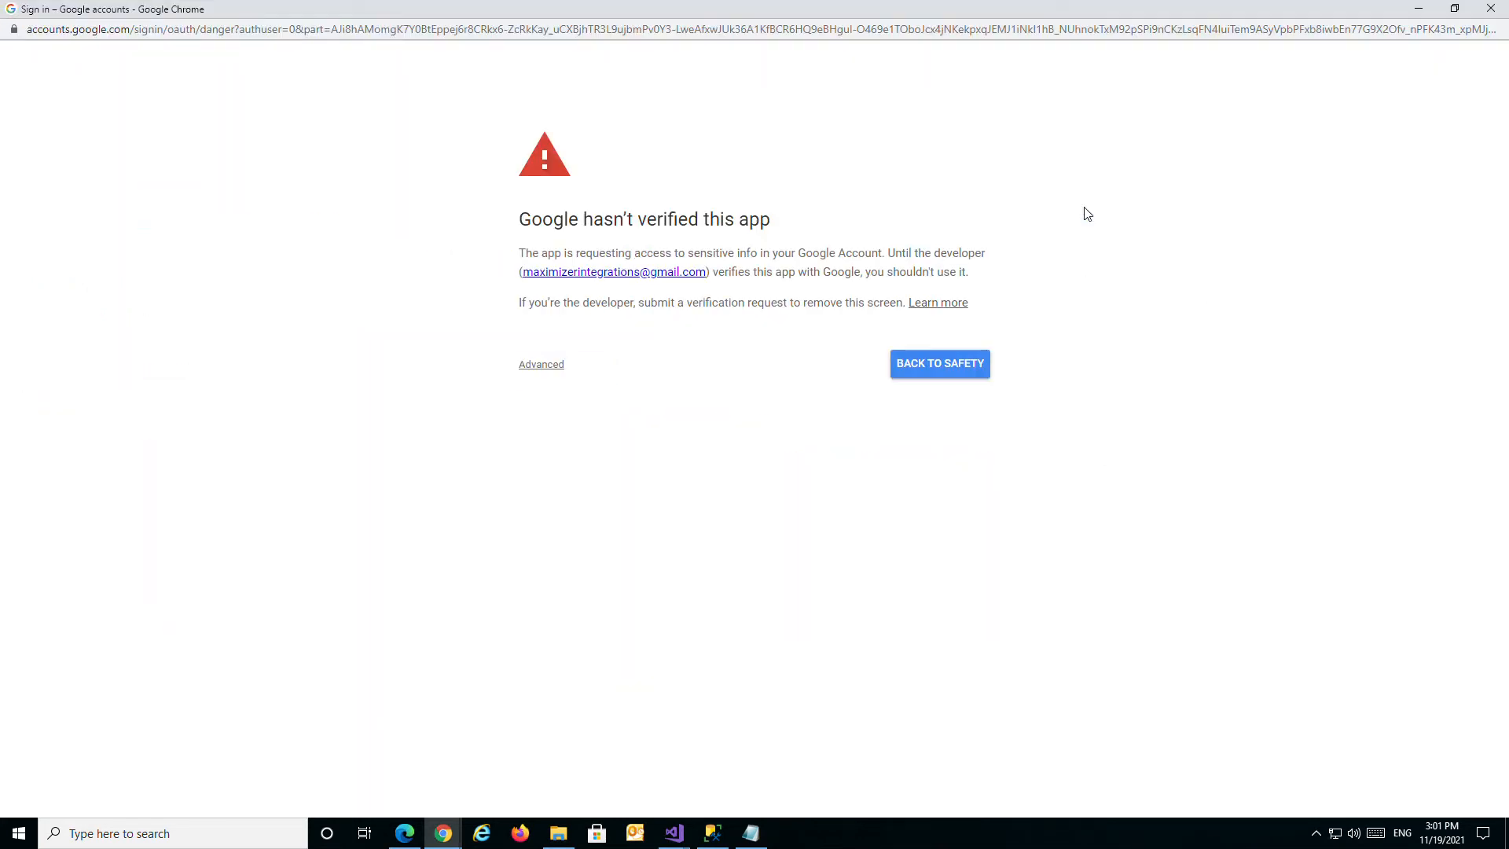
click(572, 30)
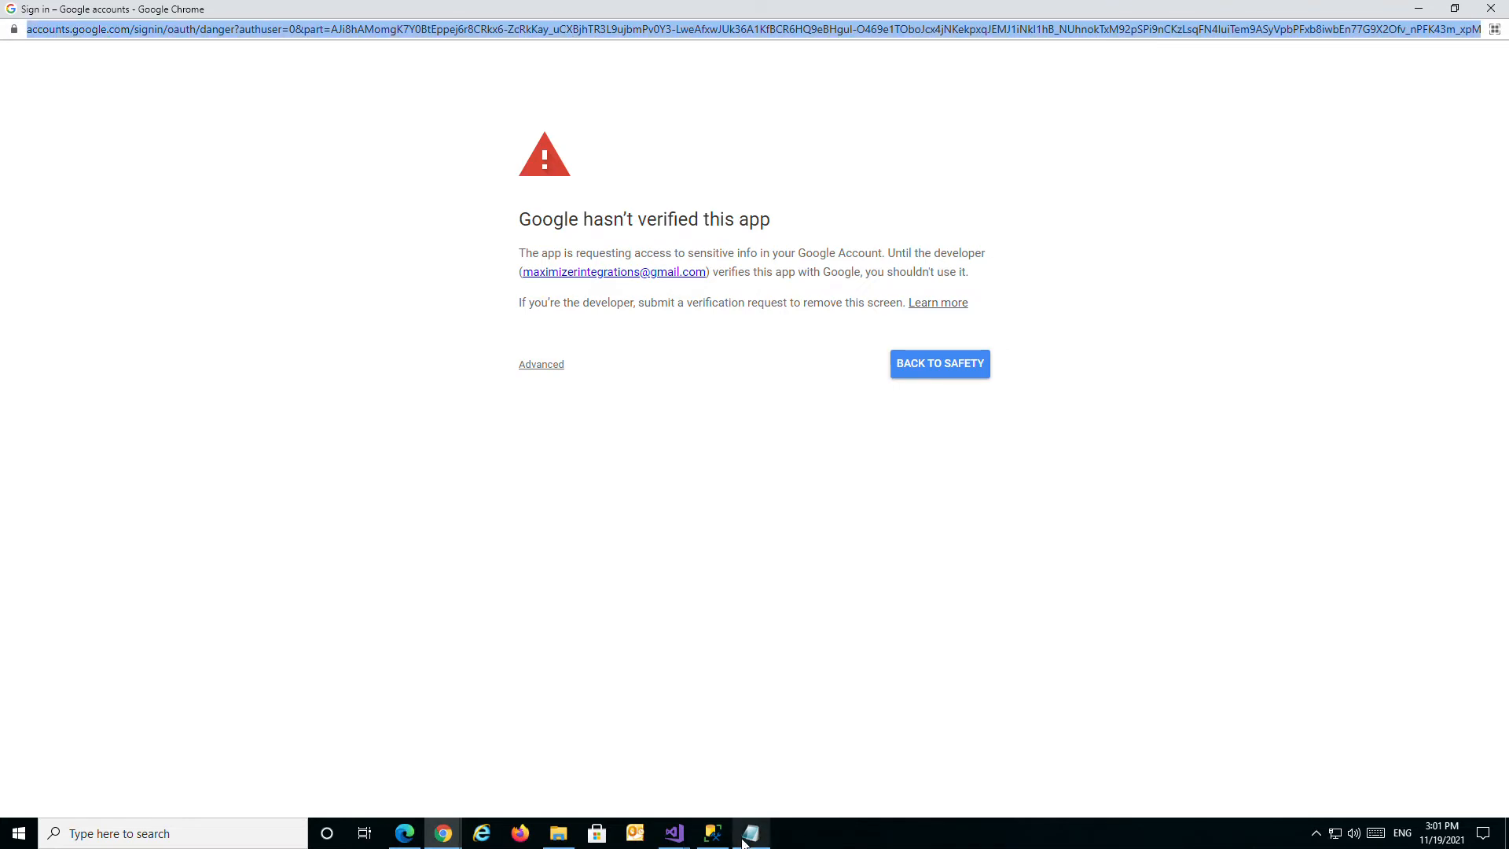
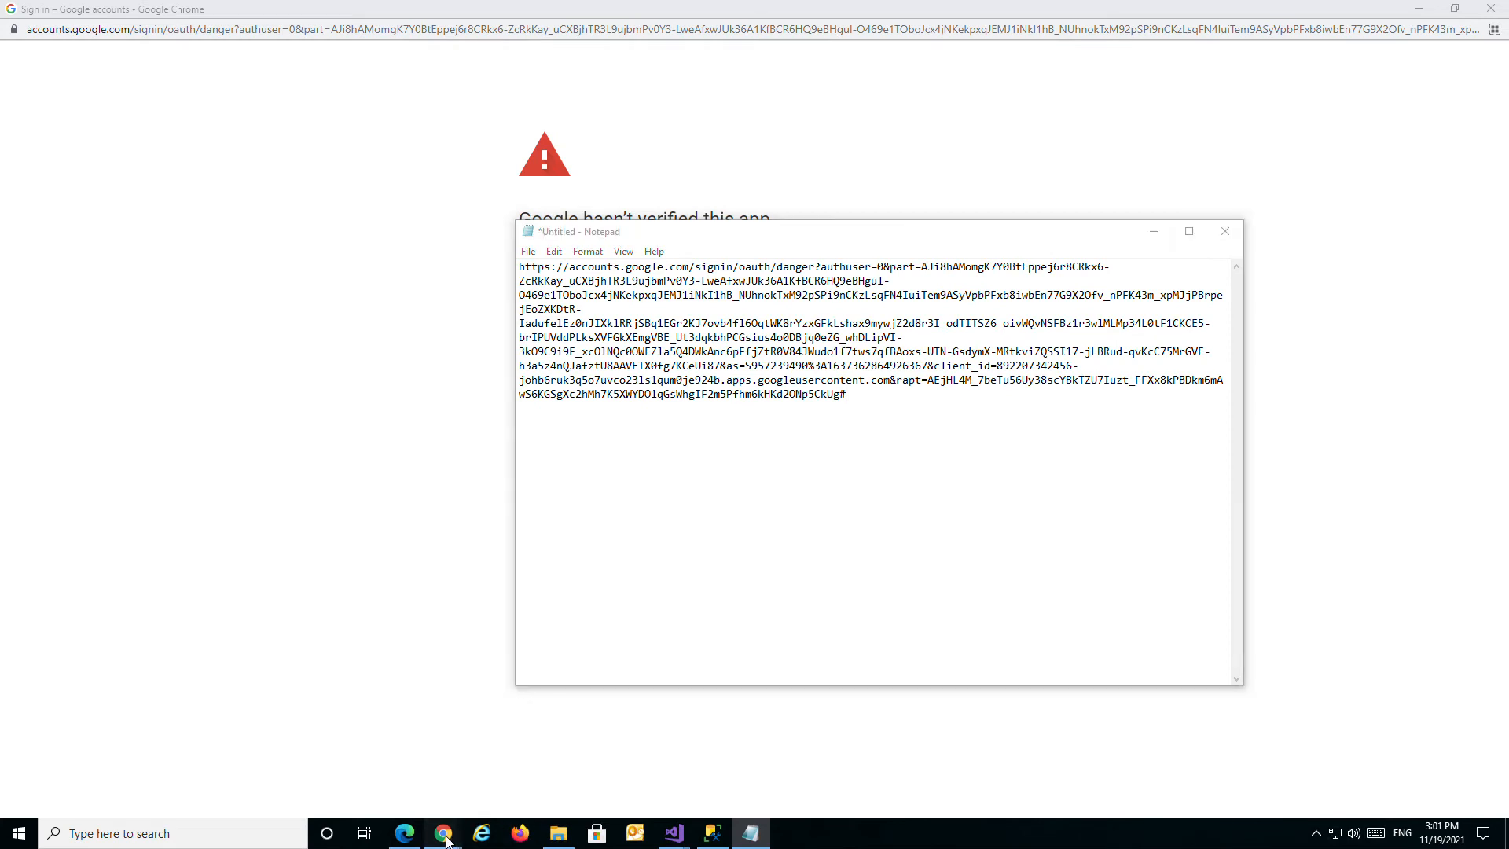
Copy the Calendar OAuth client ID from the project's Credentials page and paste it below the URL in Notepad
mouse_move(444, 833)
click(362, 766)
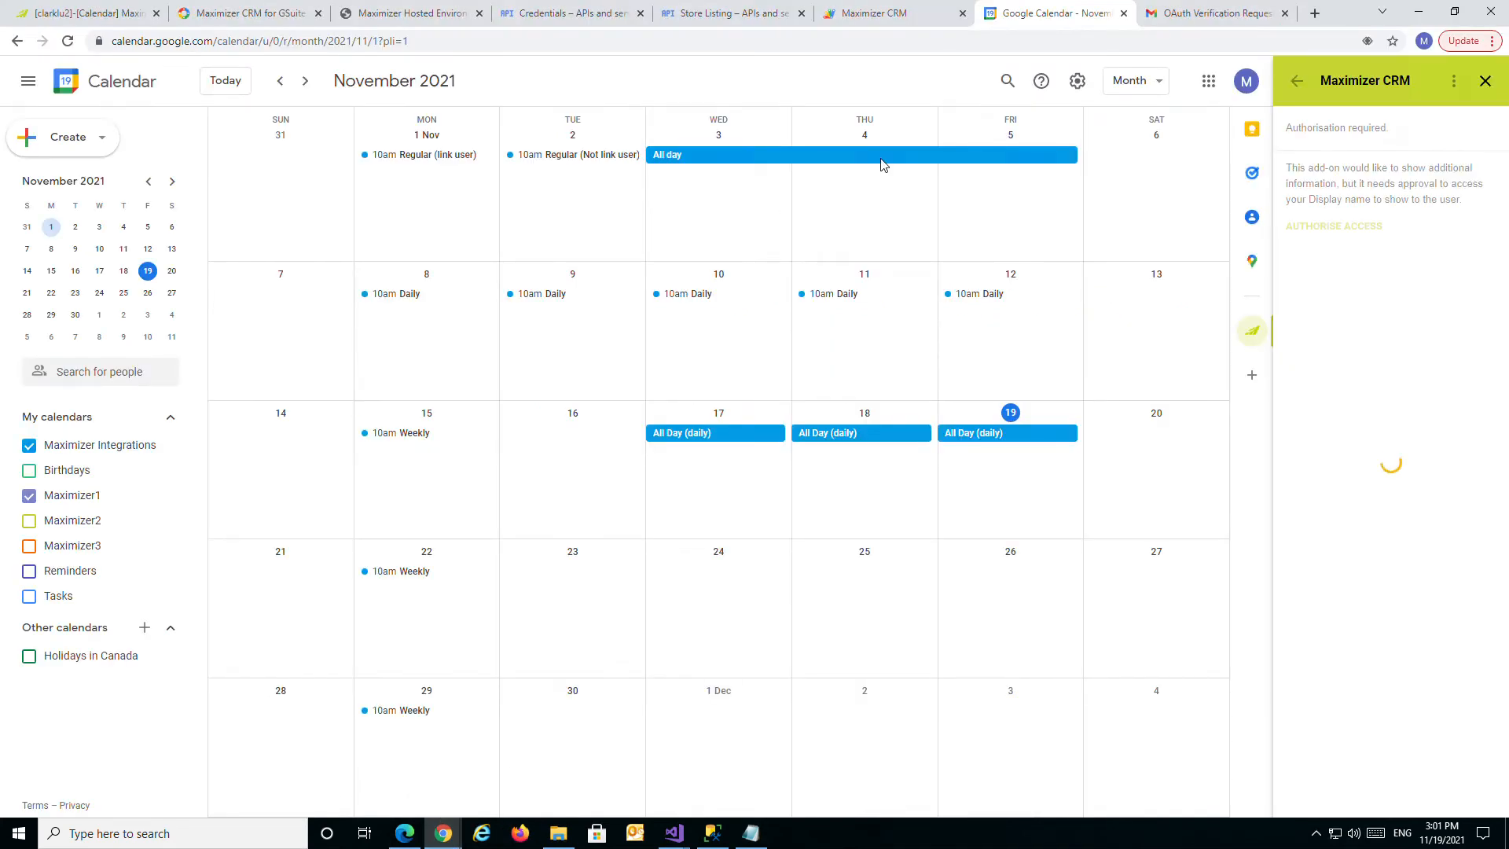
click(583, 15)
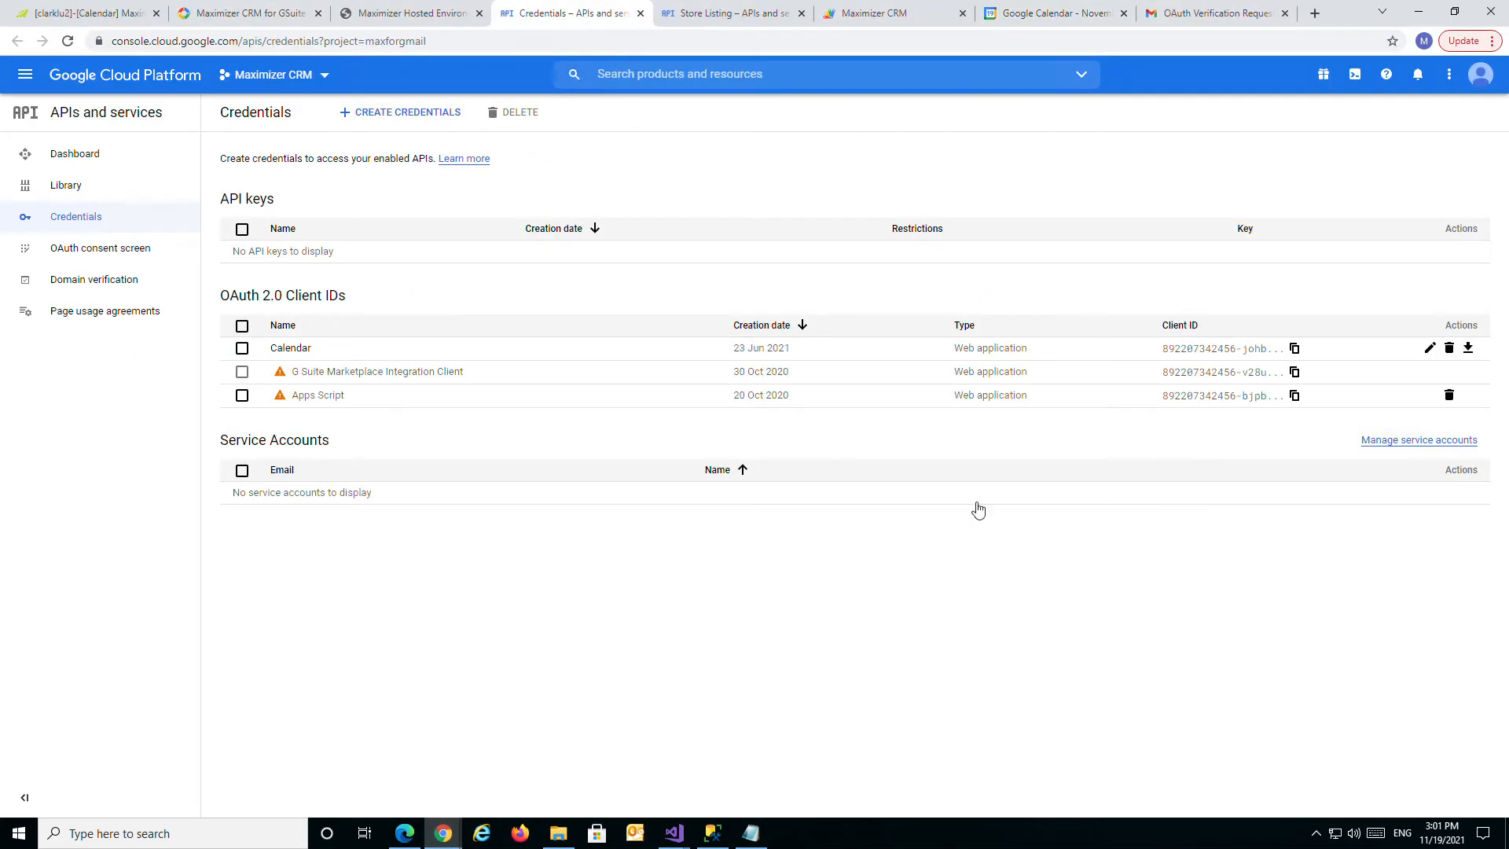
click(1294, 350)
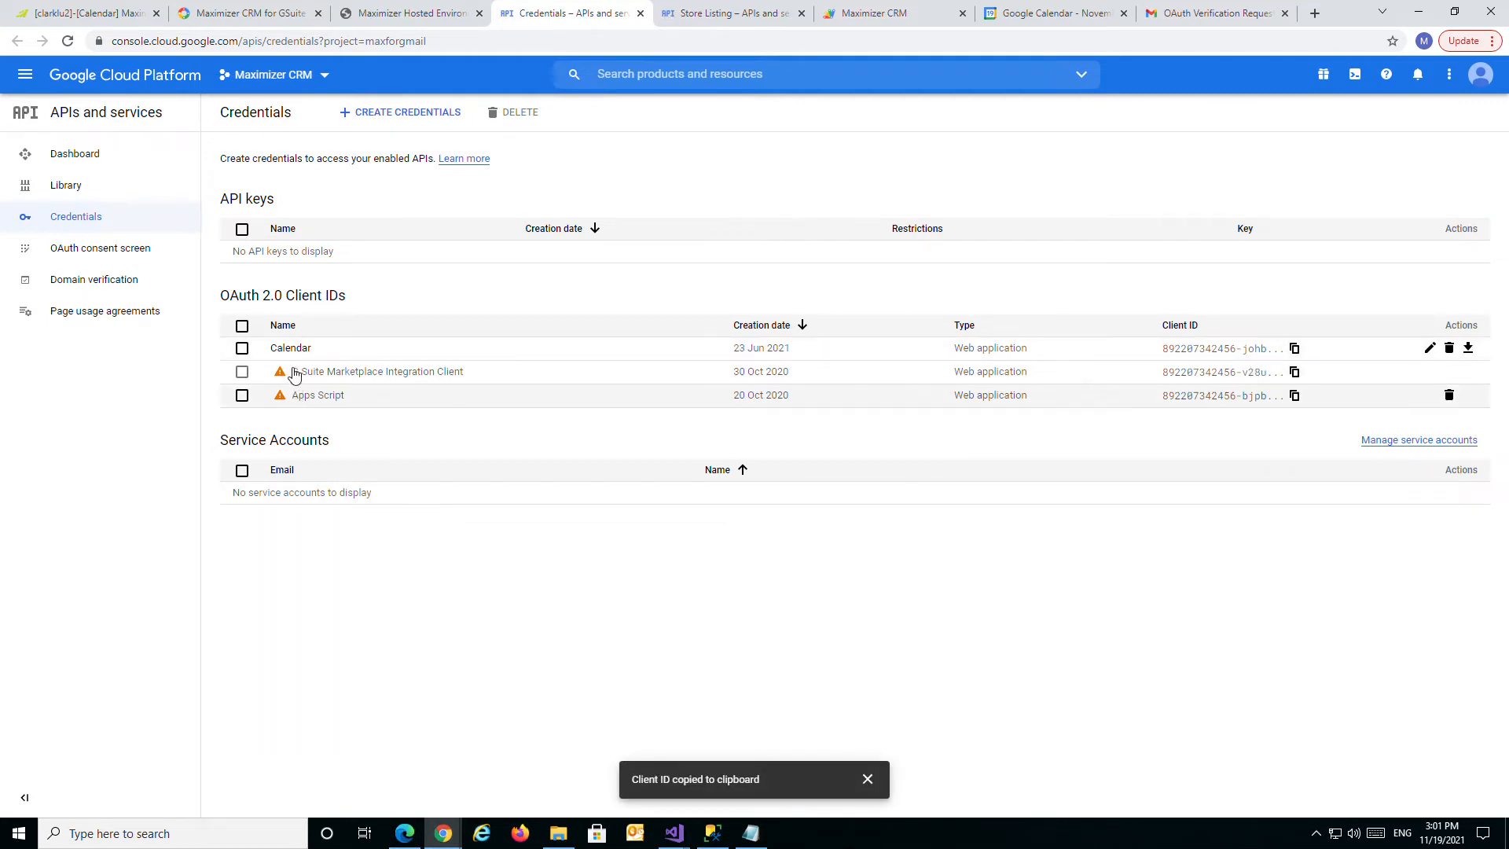
click(751, 833)
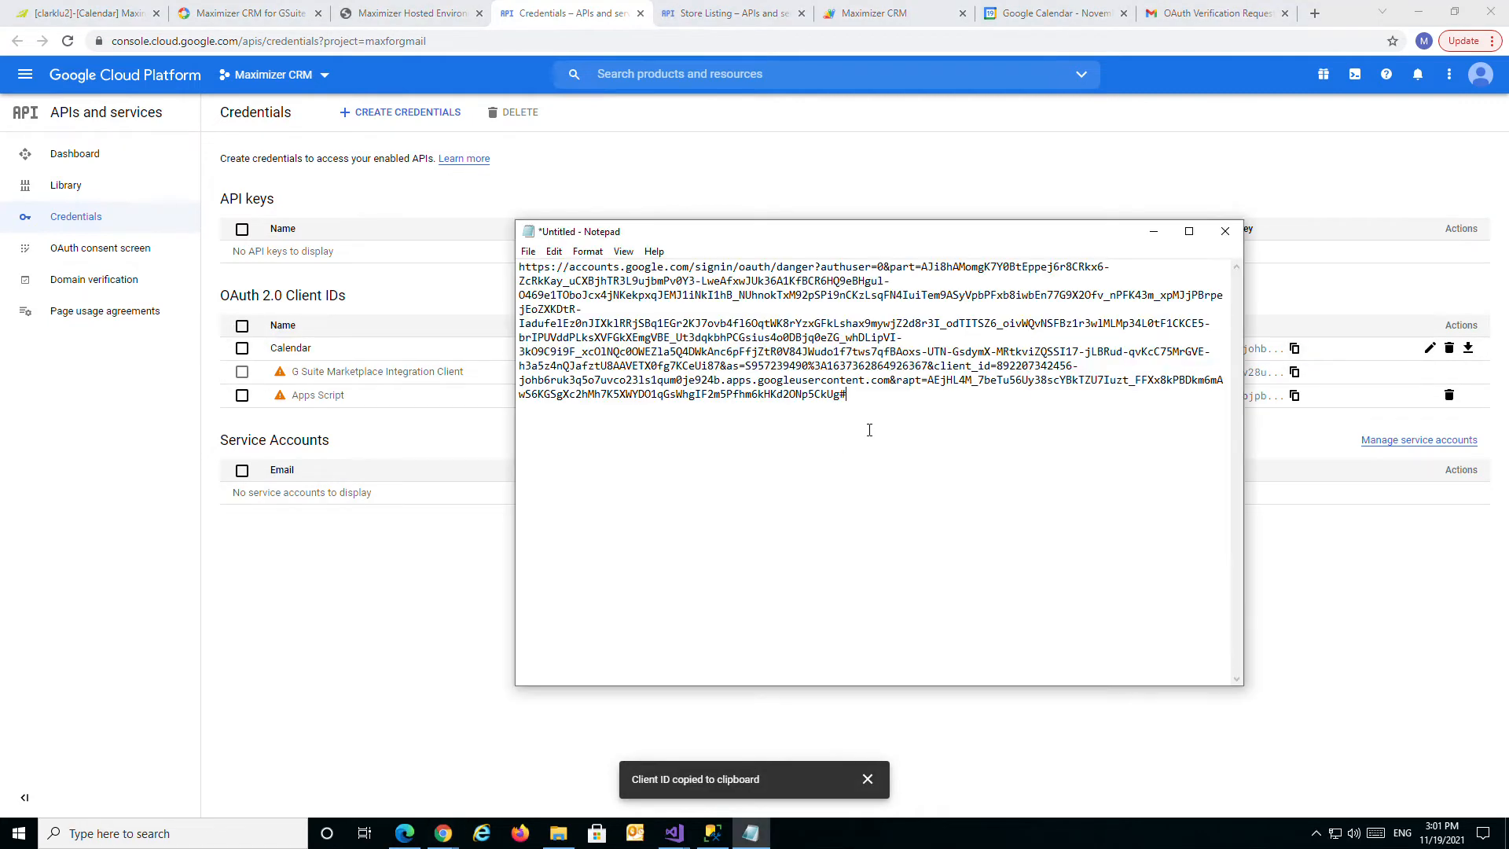
key(Return)
key(Return)
key(ctrl+v)
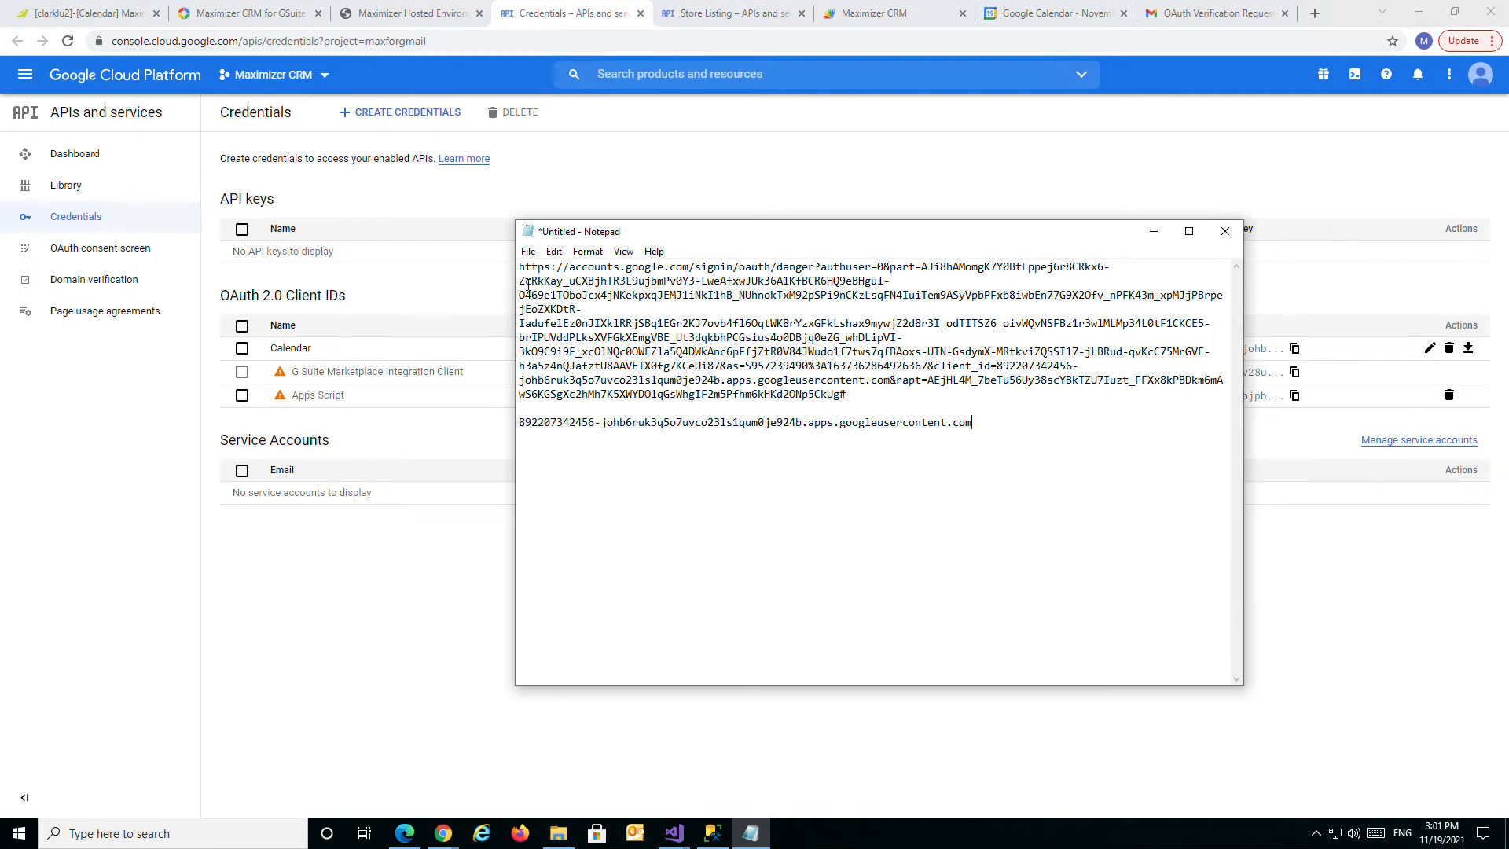
Search the pasted consent URL in Notepad for the Calendar client ID, keeping the matching text in view
key(ctrl+f)
key(ctrl+v)
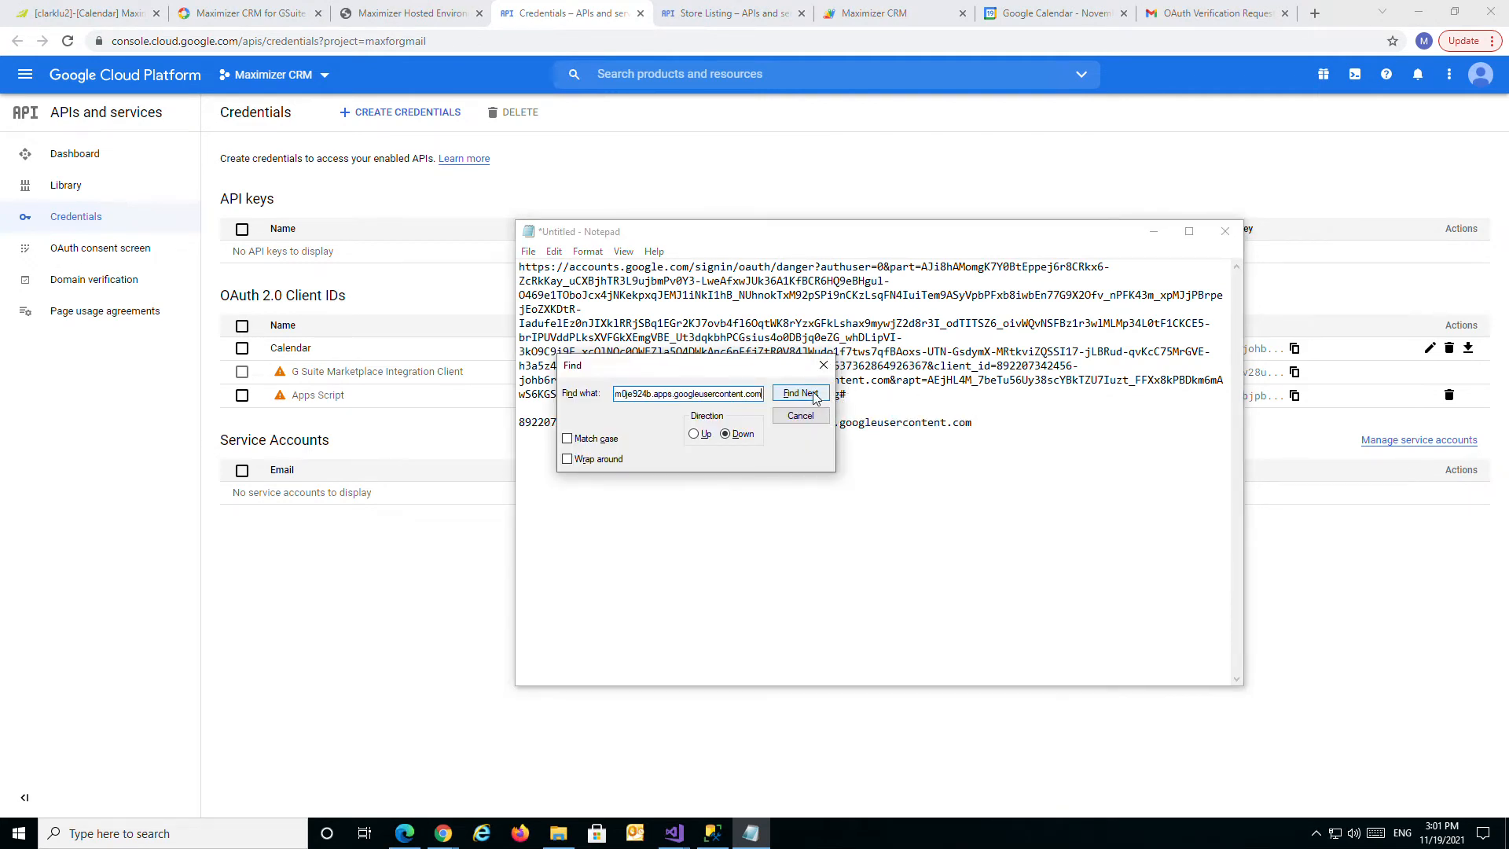
key(Return)
drag(760, 367, 795, 481)
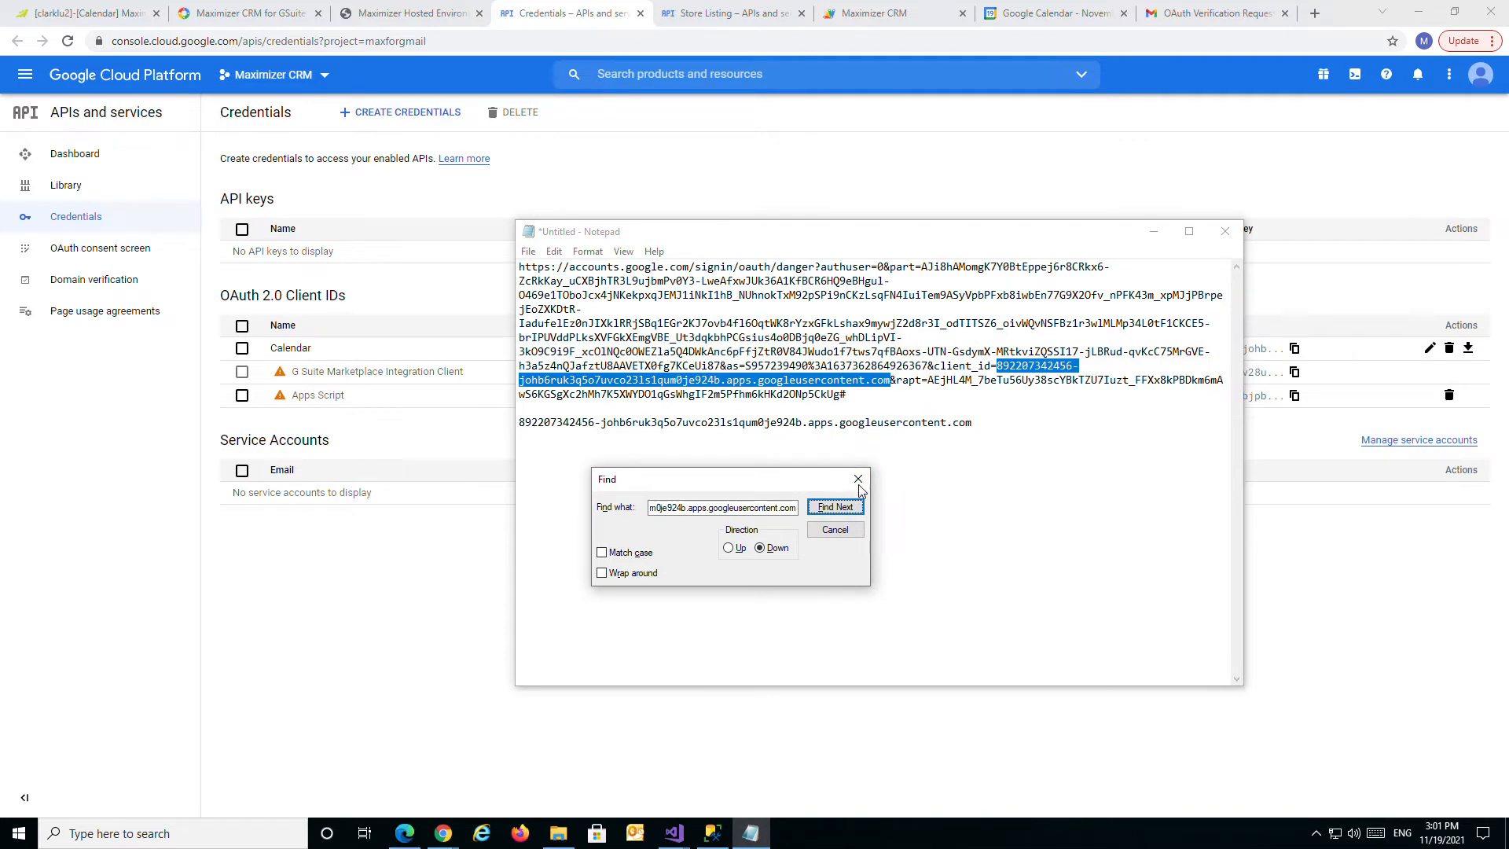
key(Escape)
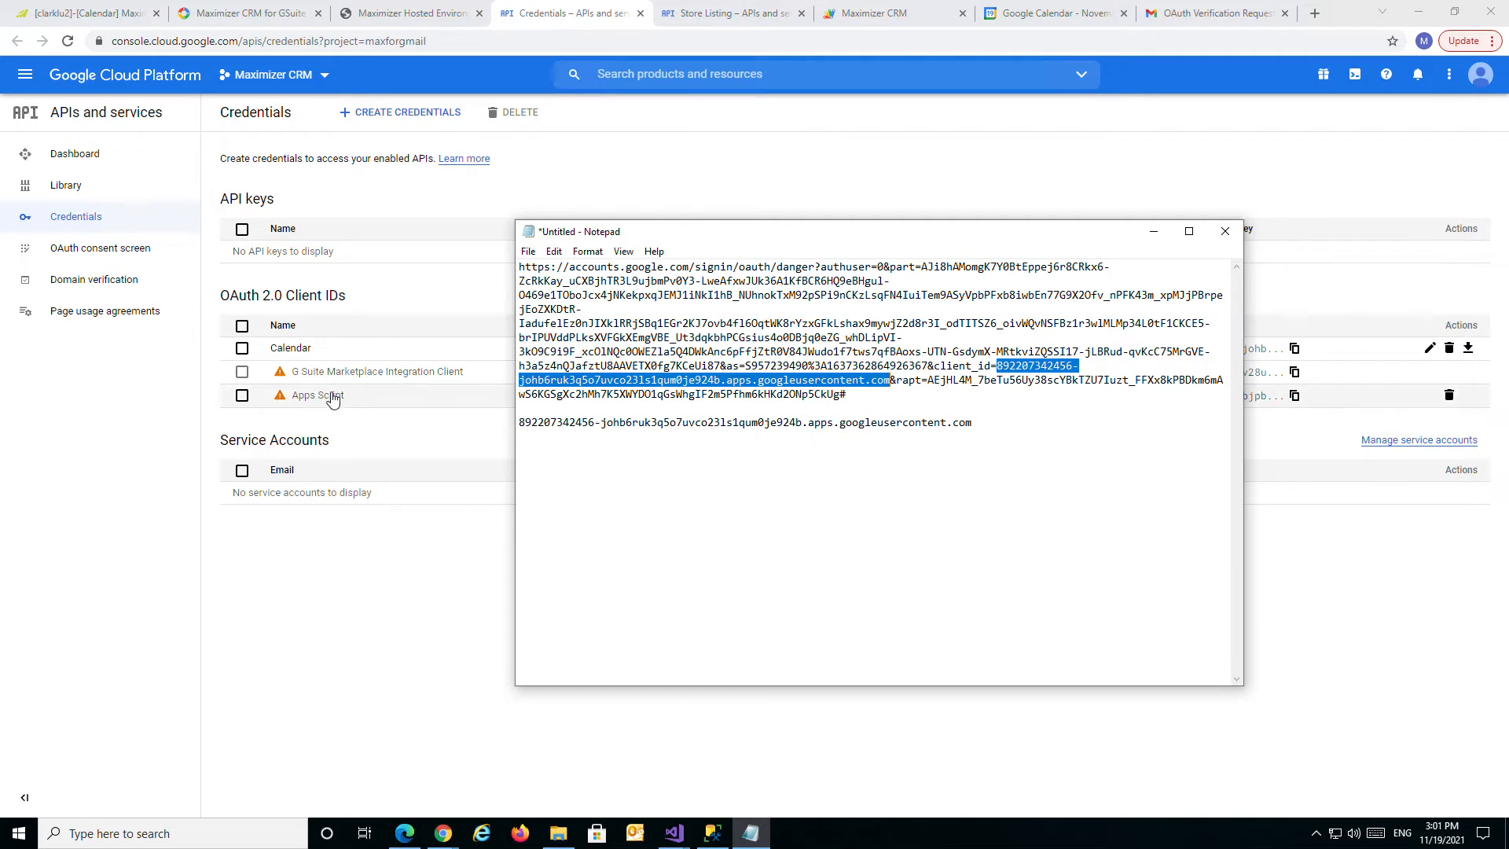
Return to the Google sign-in window and proceed past the unverified-app warning to the Maximizer CRM consent page
click(379, 561)
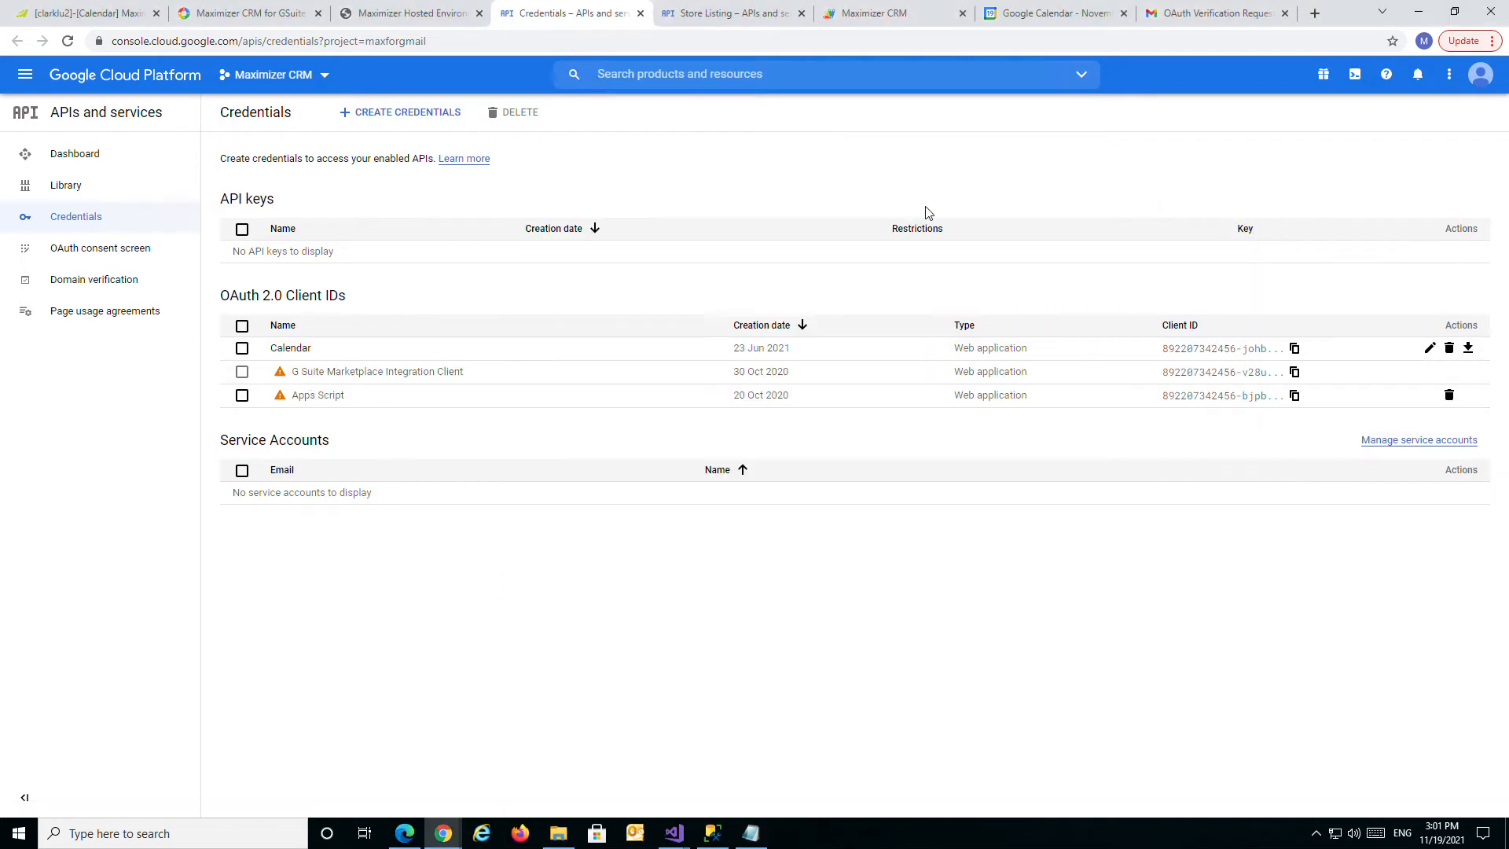
click(1062, 17)
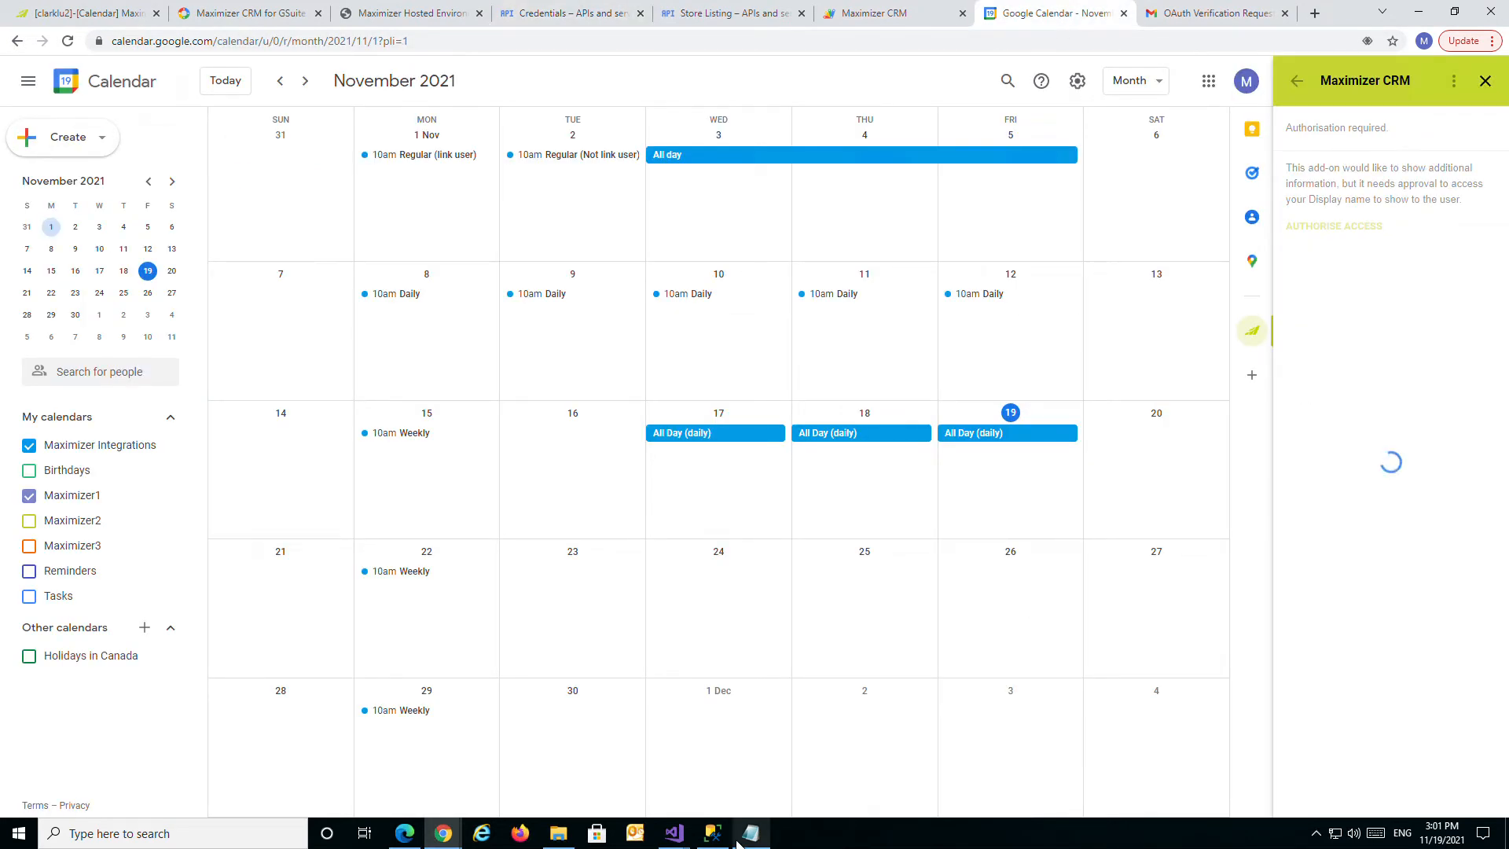
mouse_move(444, 831)
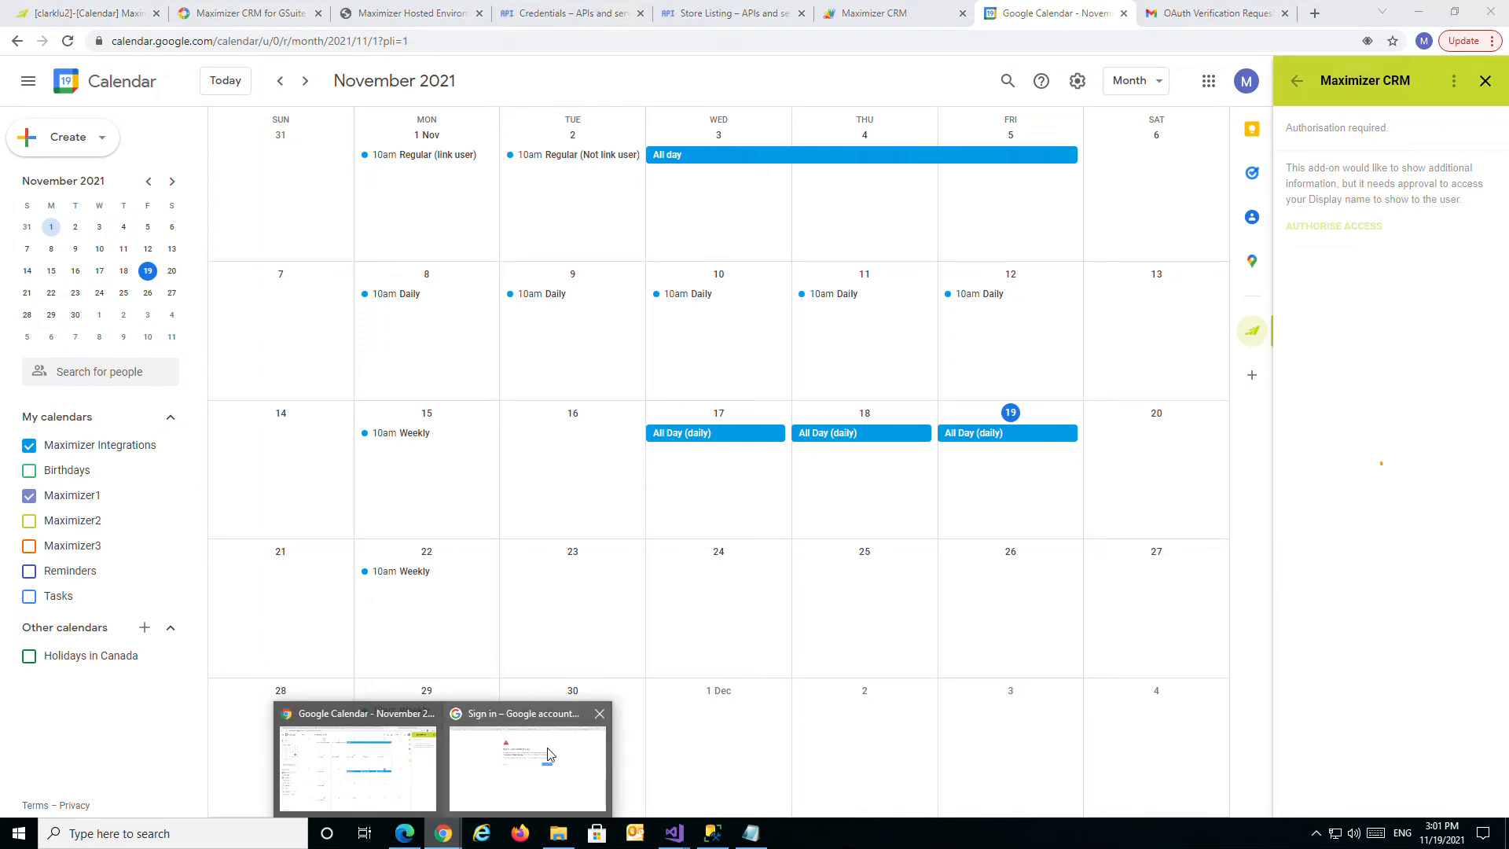
click(541, 779)
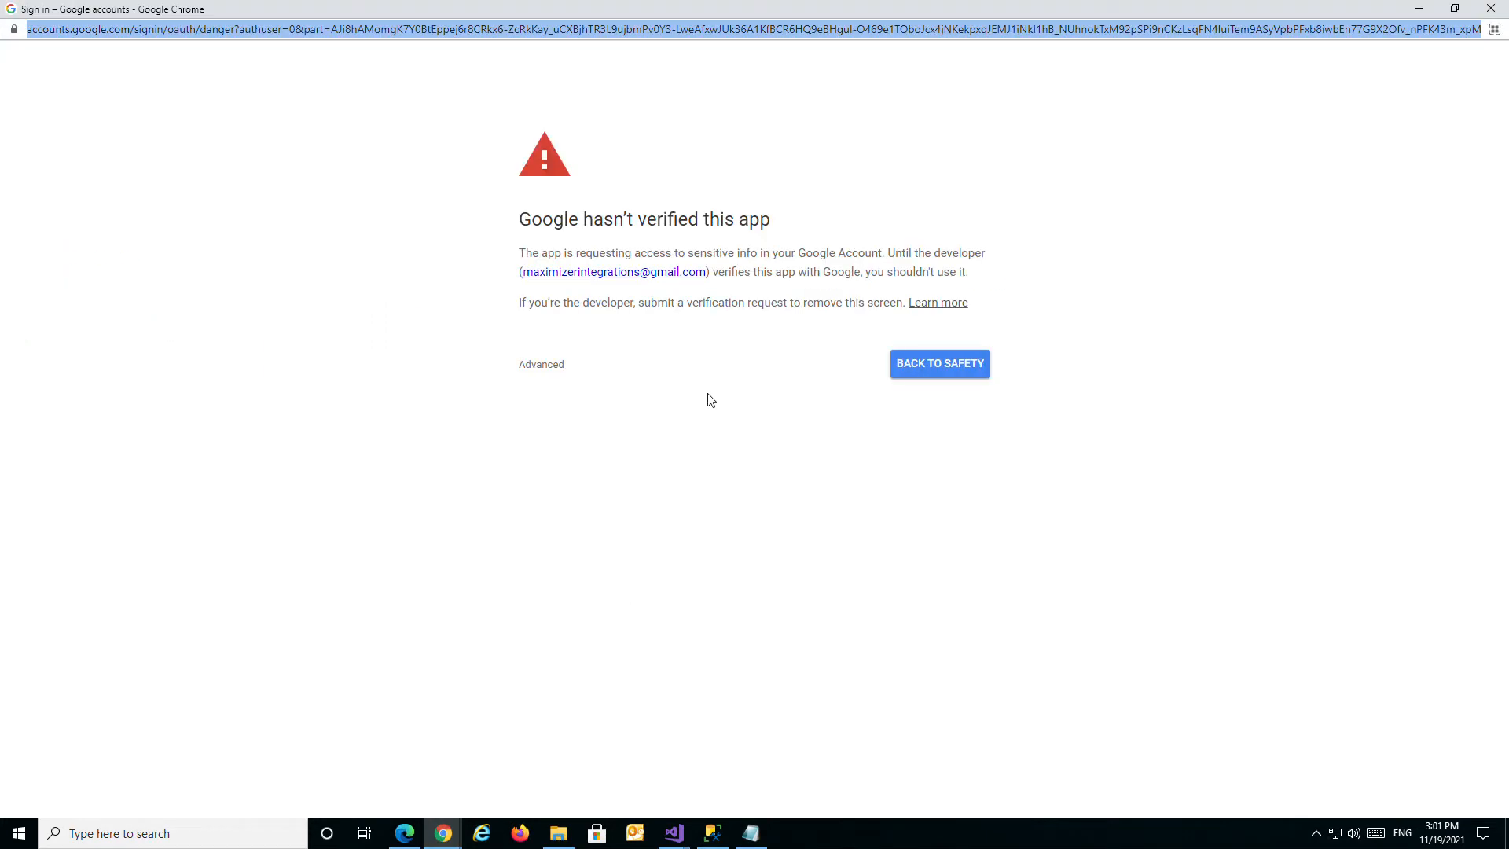
click(550, 366)
click(586, 478)
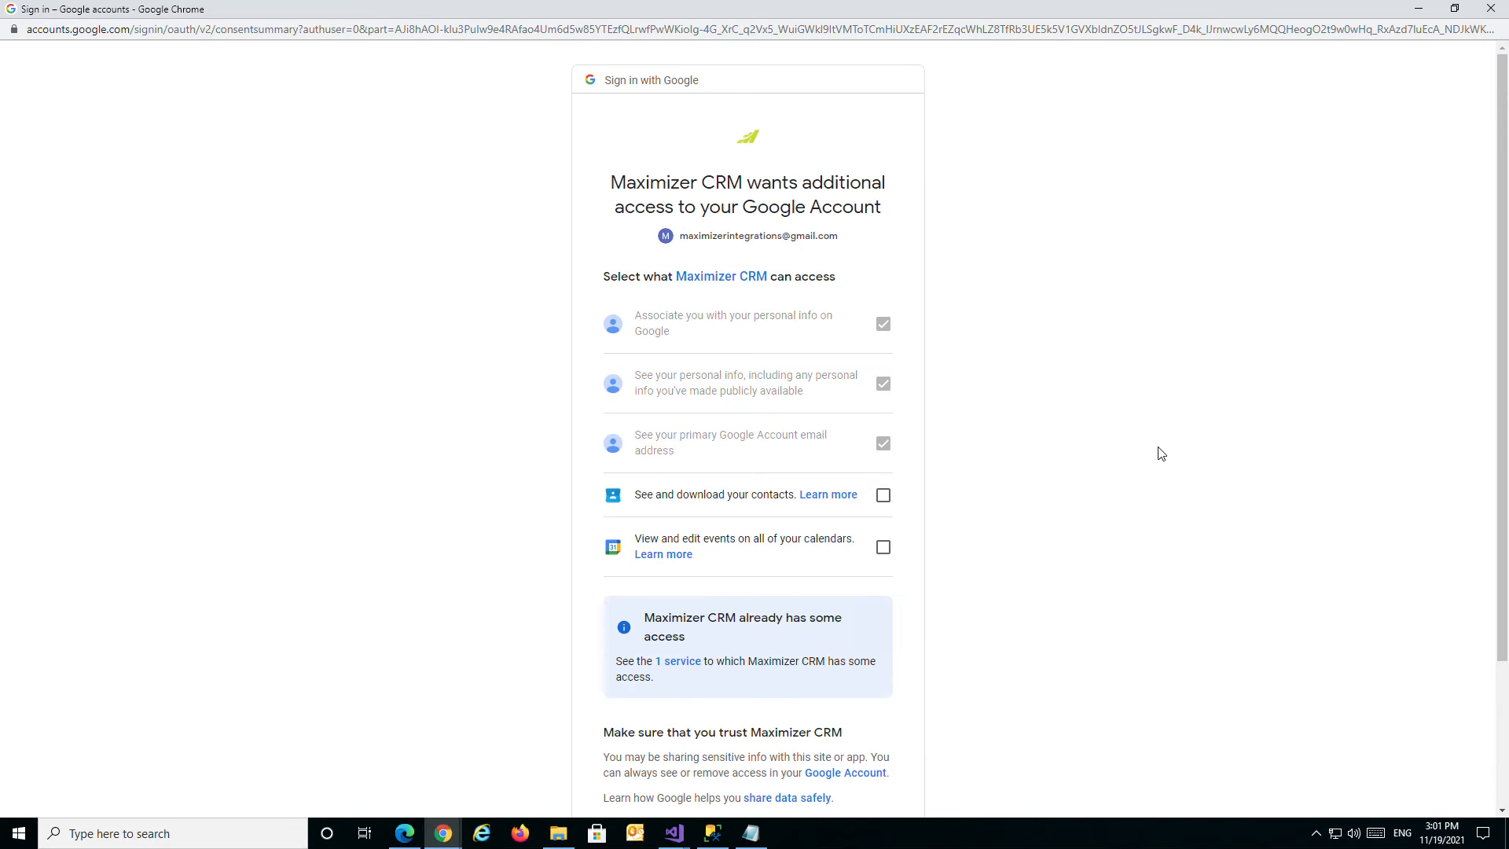
Replace the Notepad content with the consent page's permissions, from "Associate you with your personal info on Google" to "View and edit events on all of your calendars."
scroll(1161, 452, down, 2)
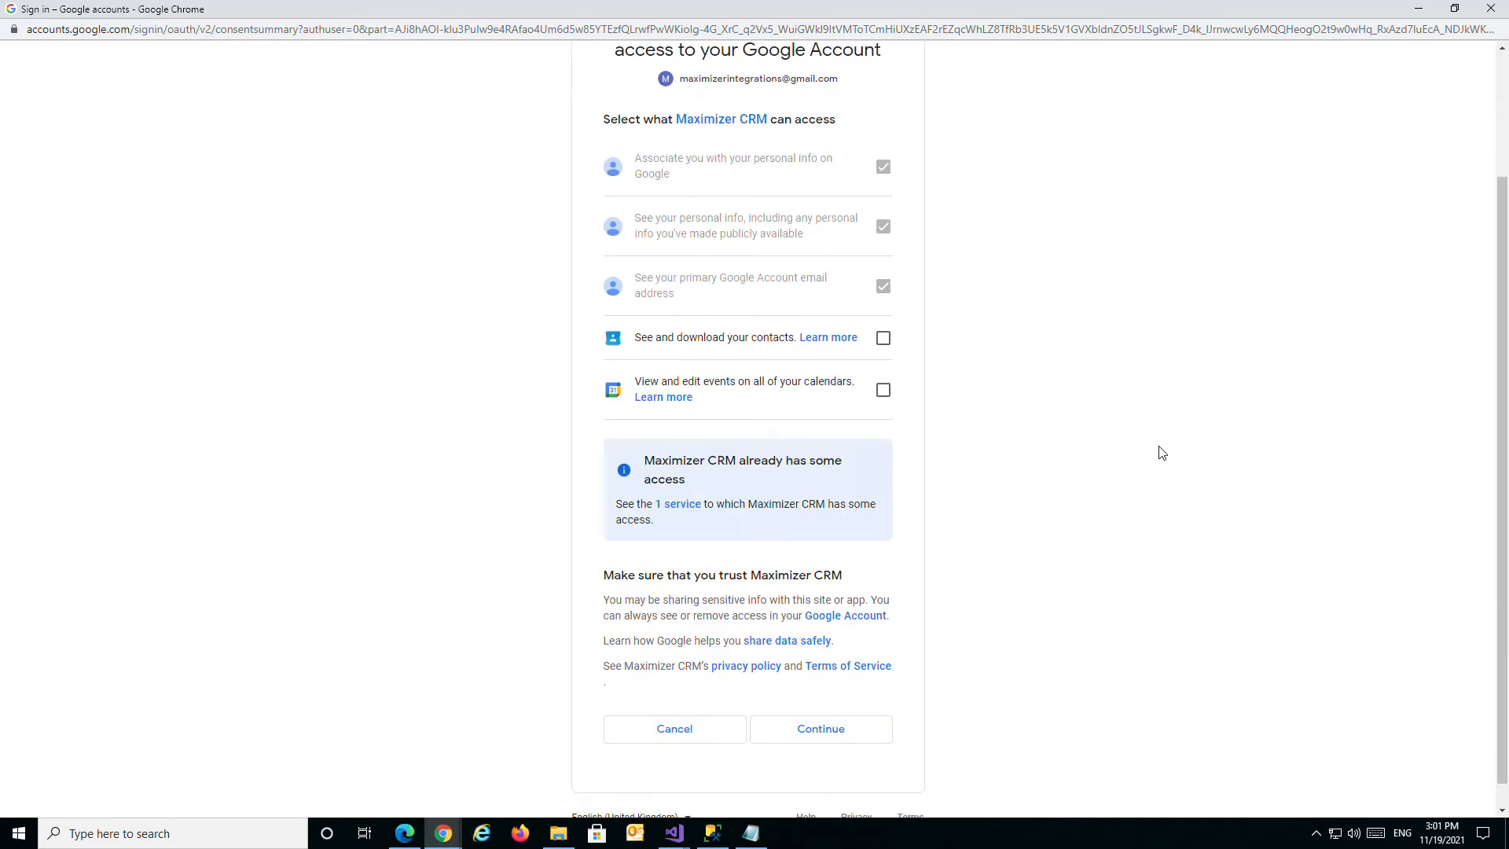
scroll(1176, 411, up, 1)
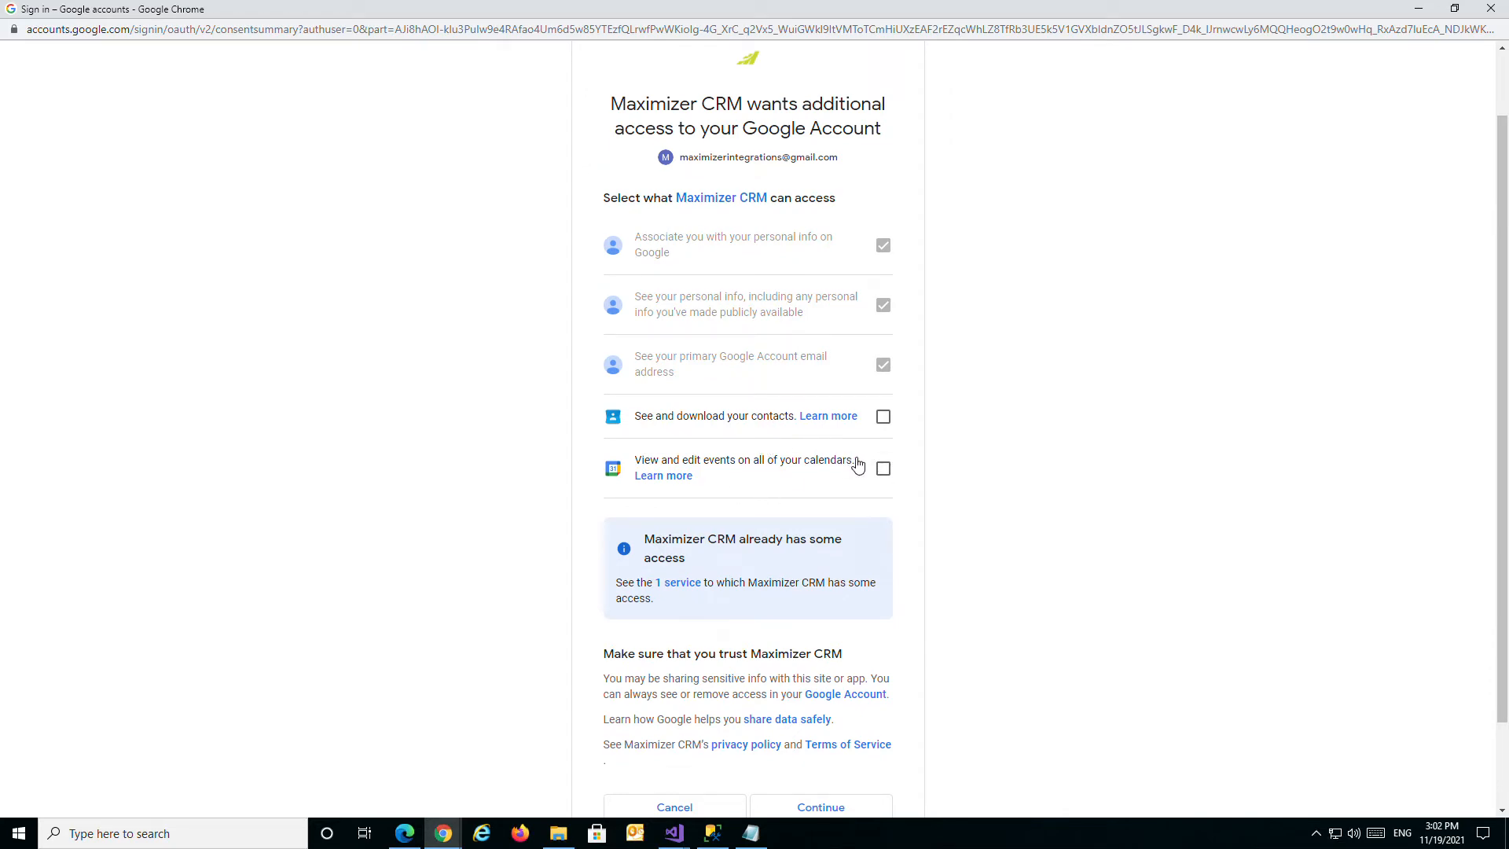
drag(862, 468, 631, 248)
click(750, 833)
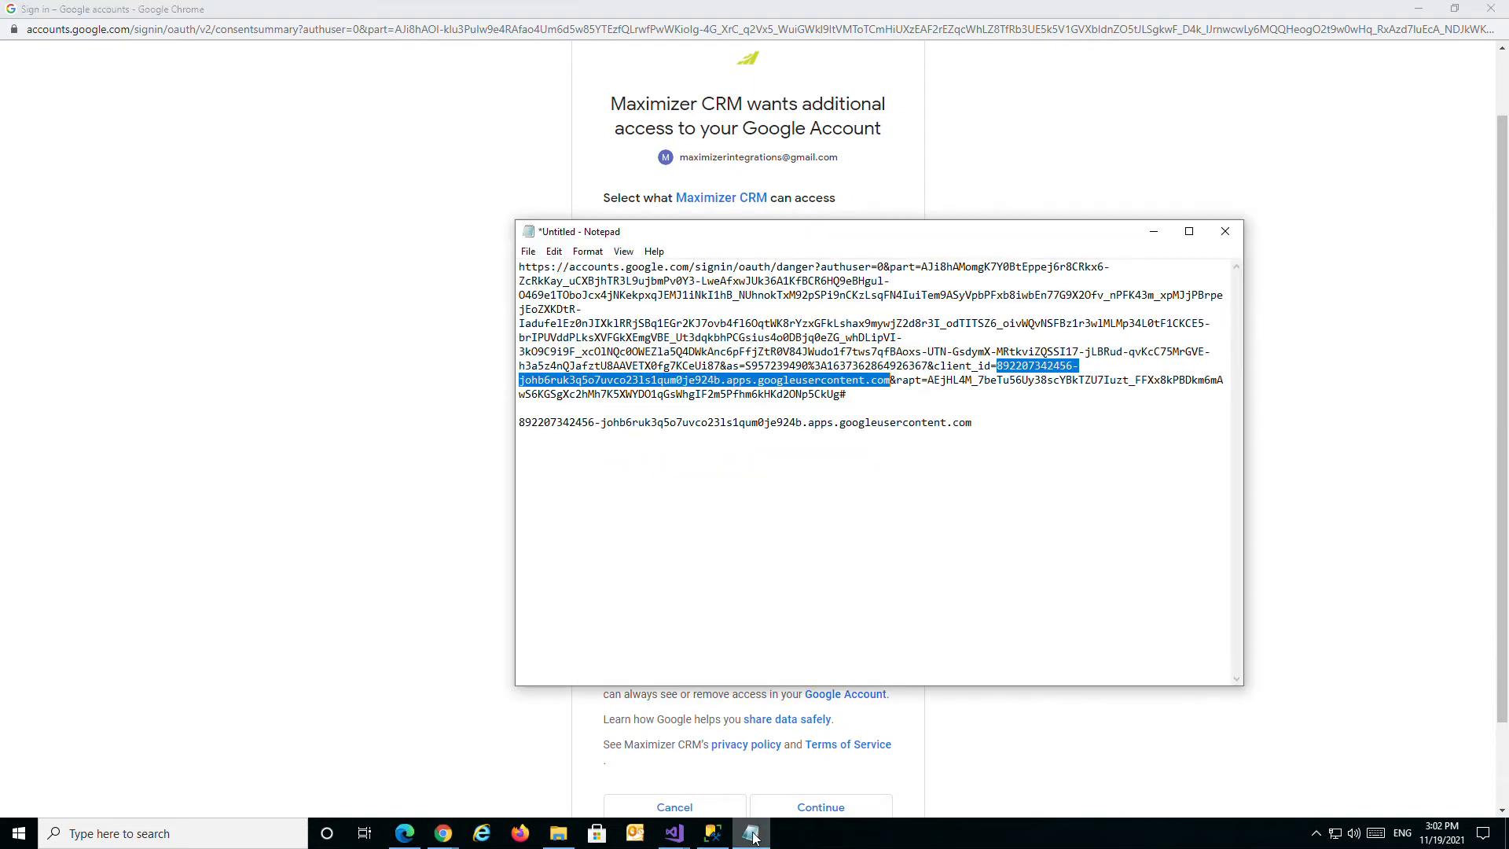
click(1034, 462)
key(ctrl+a)
key(ctrl+v)
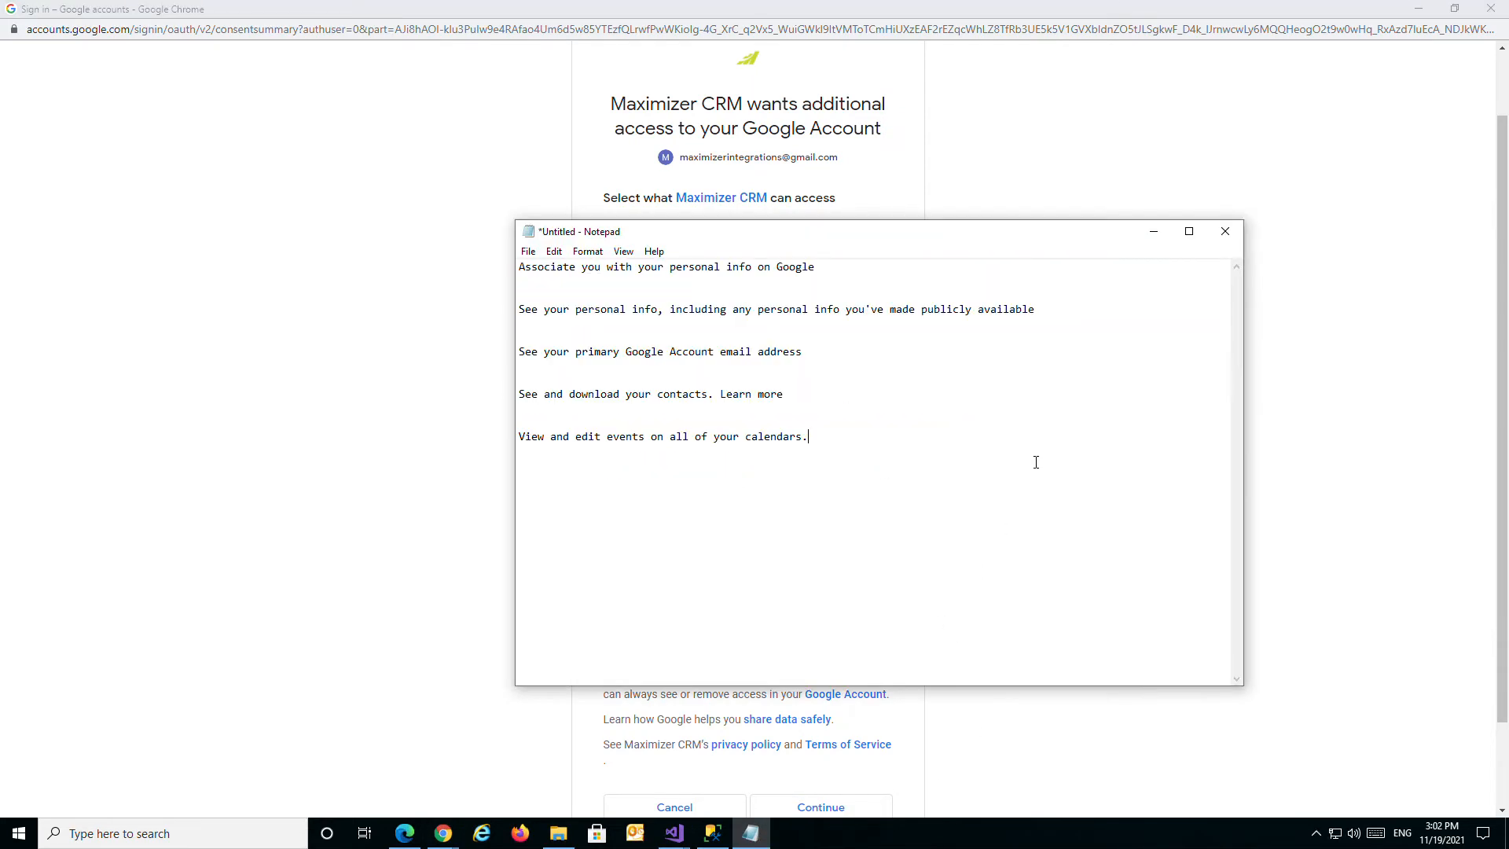
Copy the already granted "See and download any calendar that you can access using your Google Calendar" permission to the end of the Notepad list
click(424, 514)
scroll(1049, 569, down, 1)
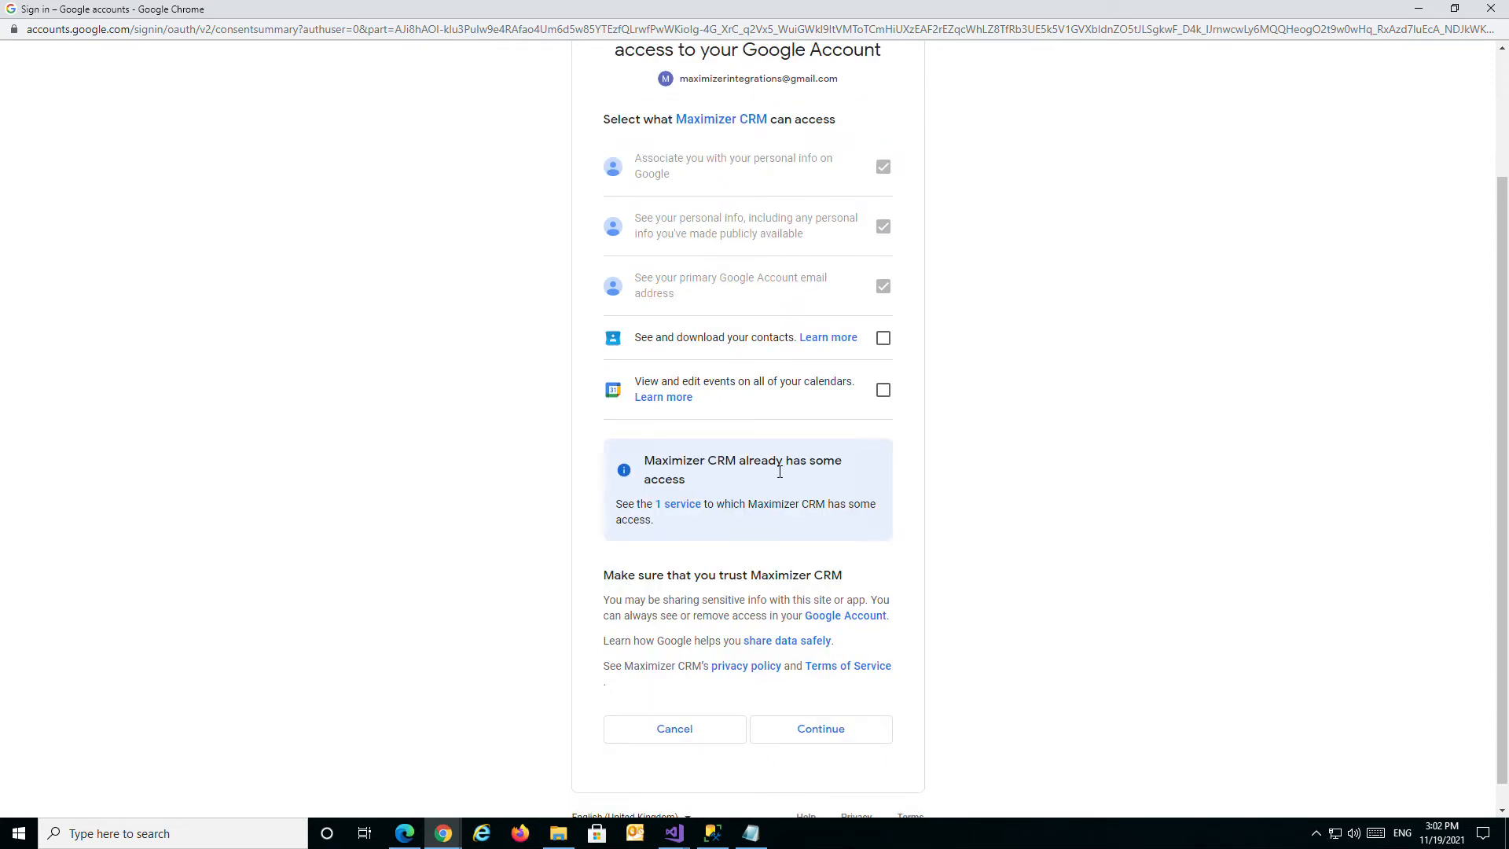
click(684, 504)
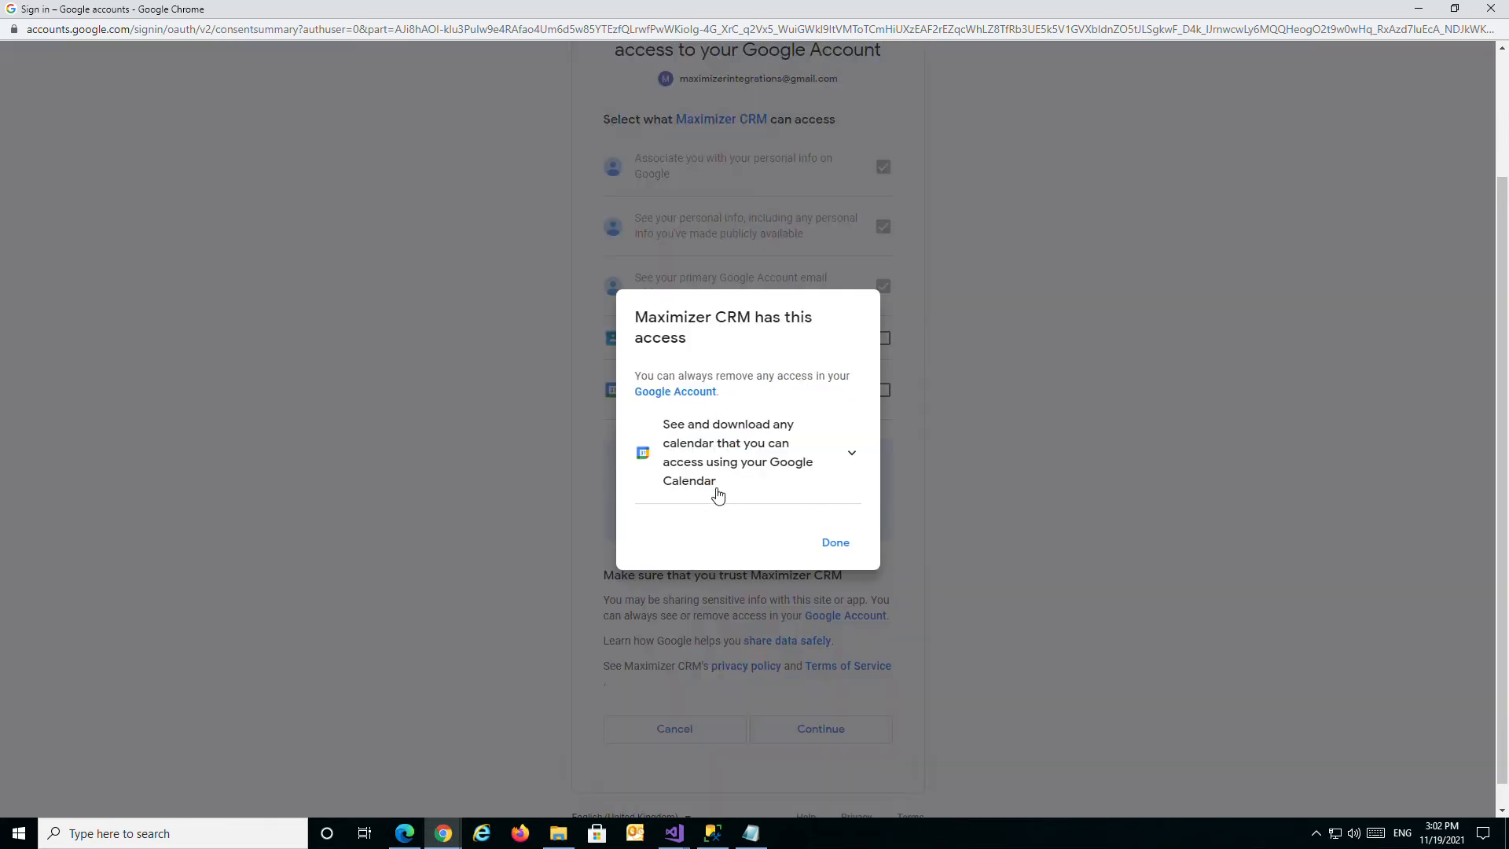
drag(739, 495, 665, 428)
key(ctrl+c)
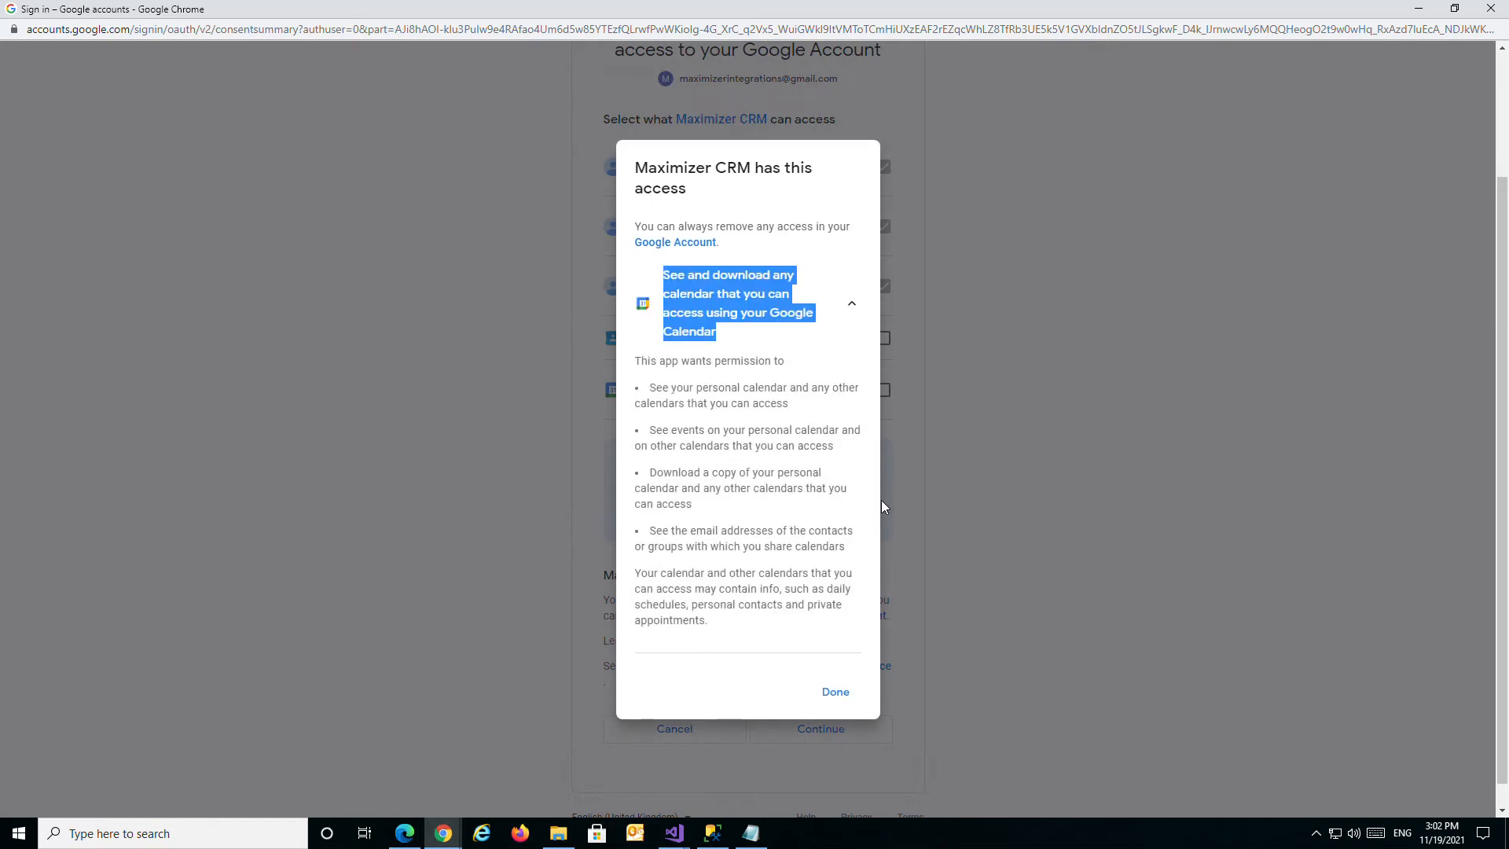
click(836, 695)
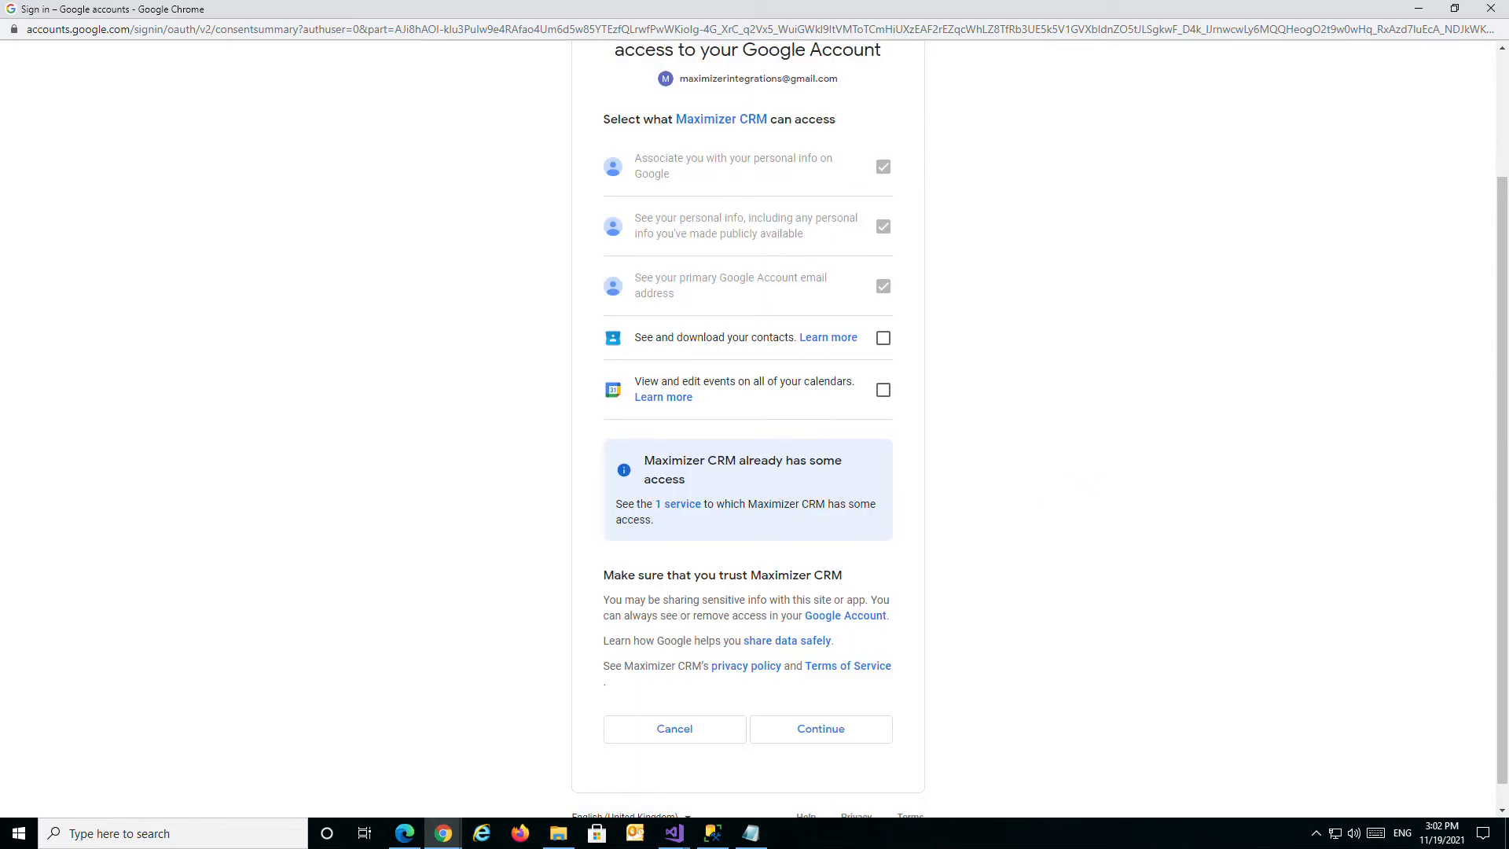
click(767, 839)
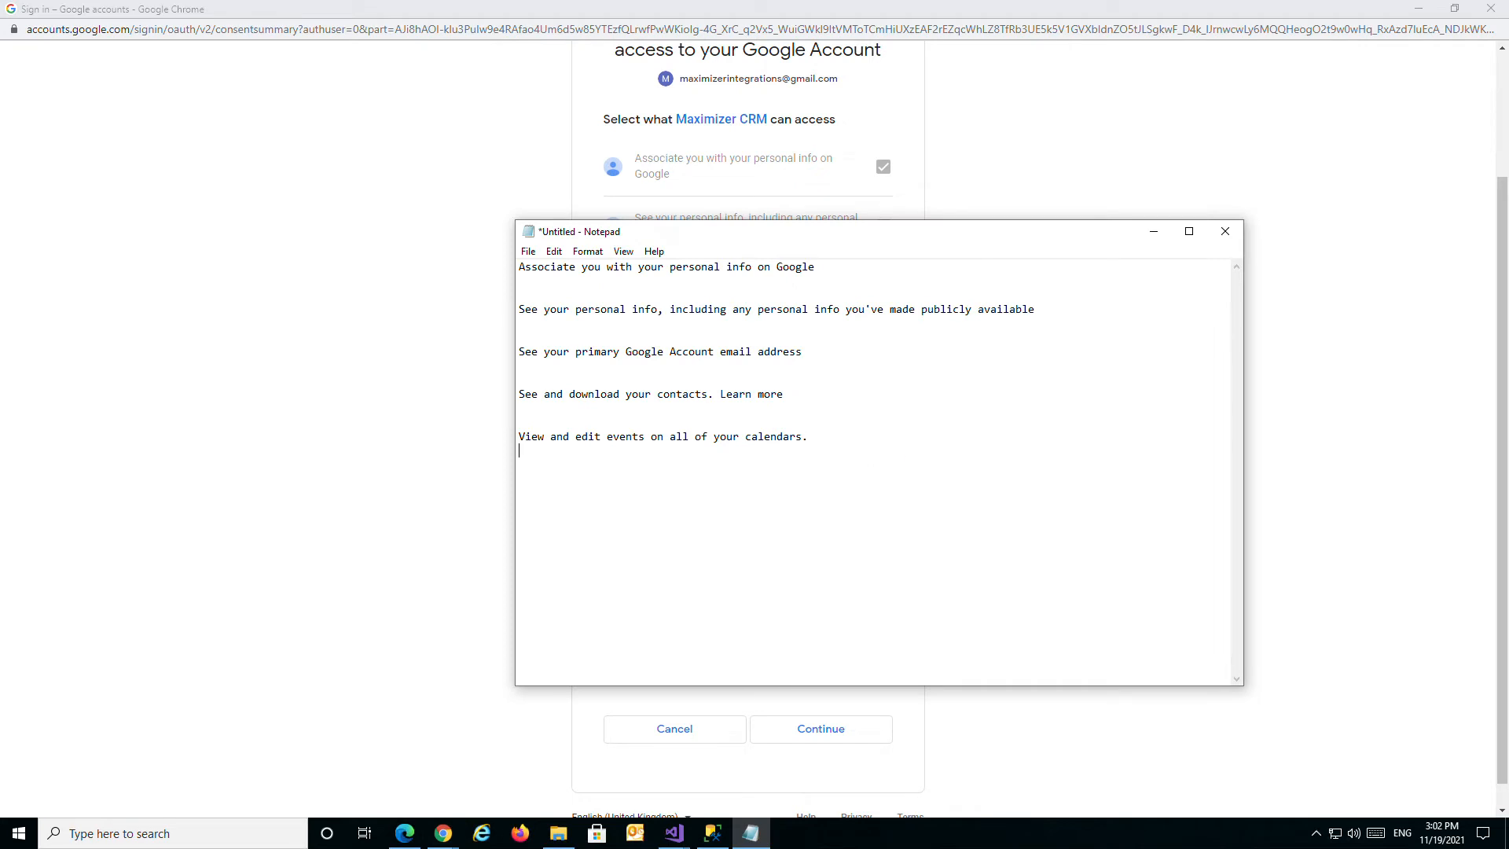
key(ctrl+v)
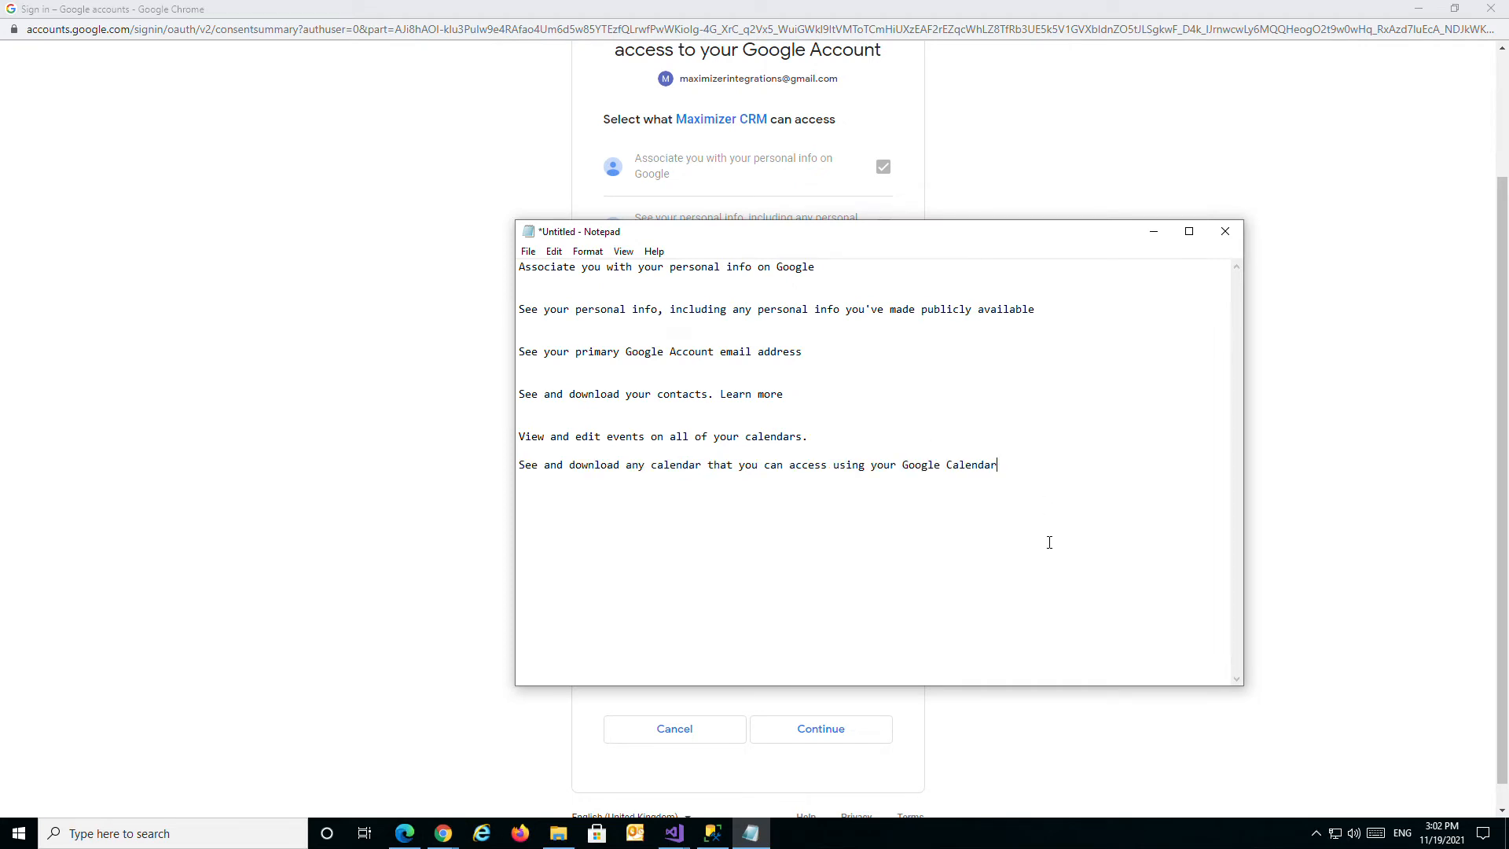
Continue the Google consent without ticking the contacts and calendar events permissions, and close the sign-in window
click(434, 495)
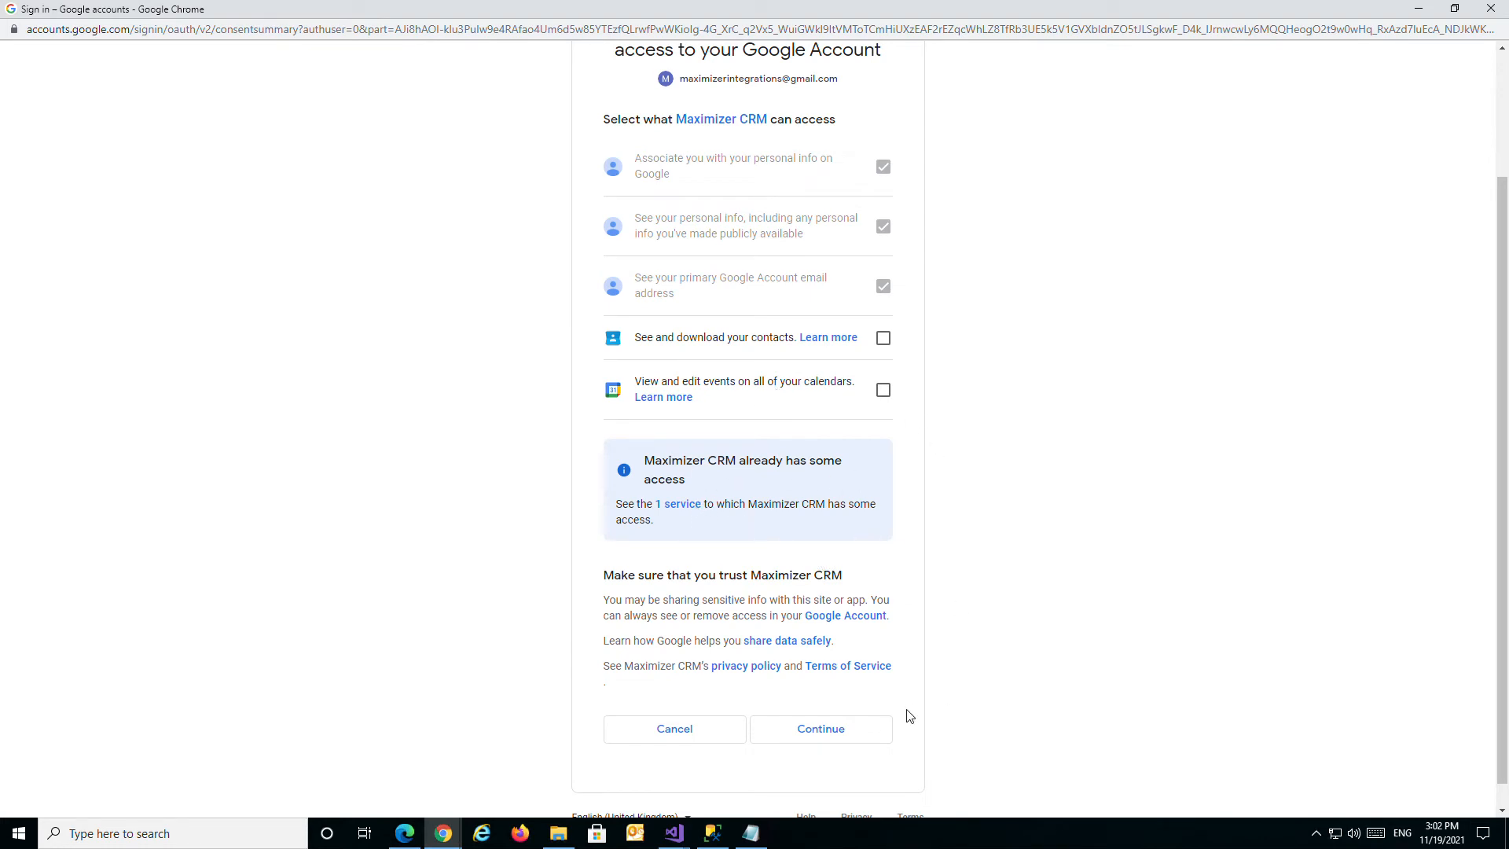
scroll(1078, 547, down, 1)
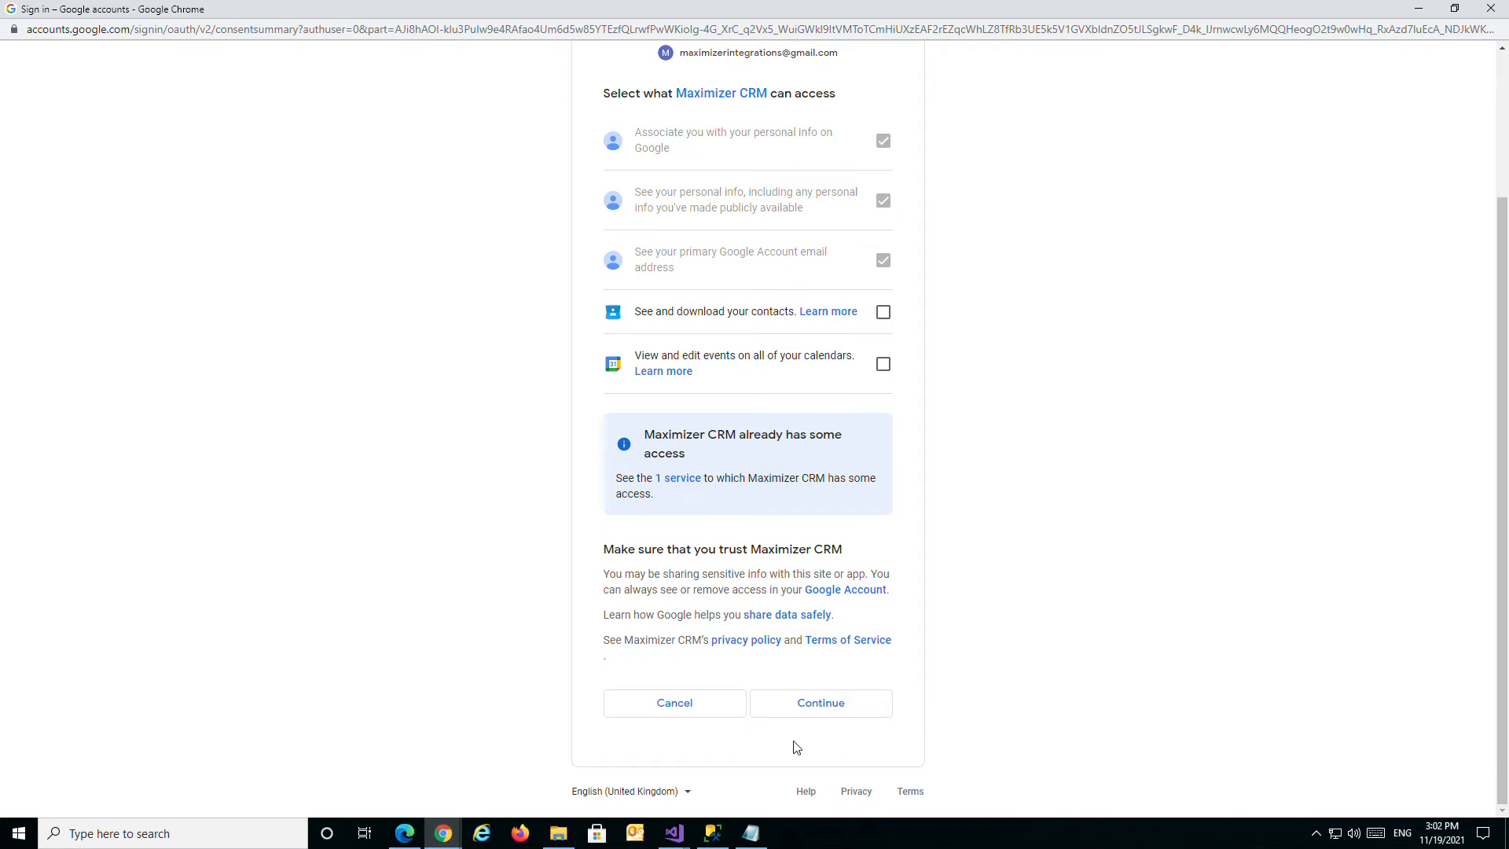
click(830, 709)
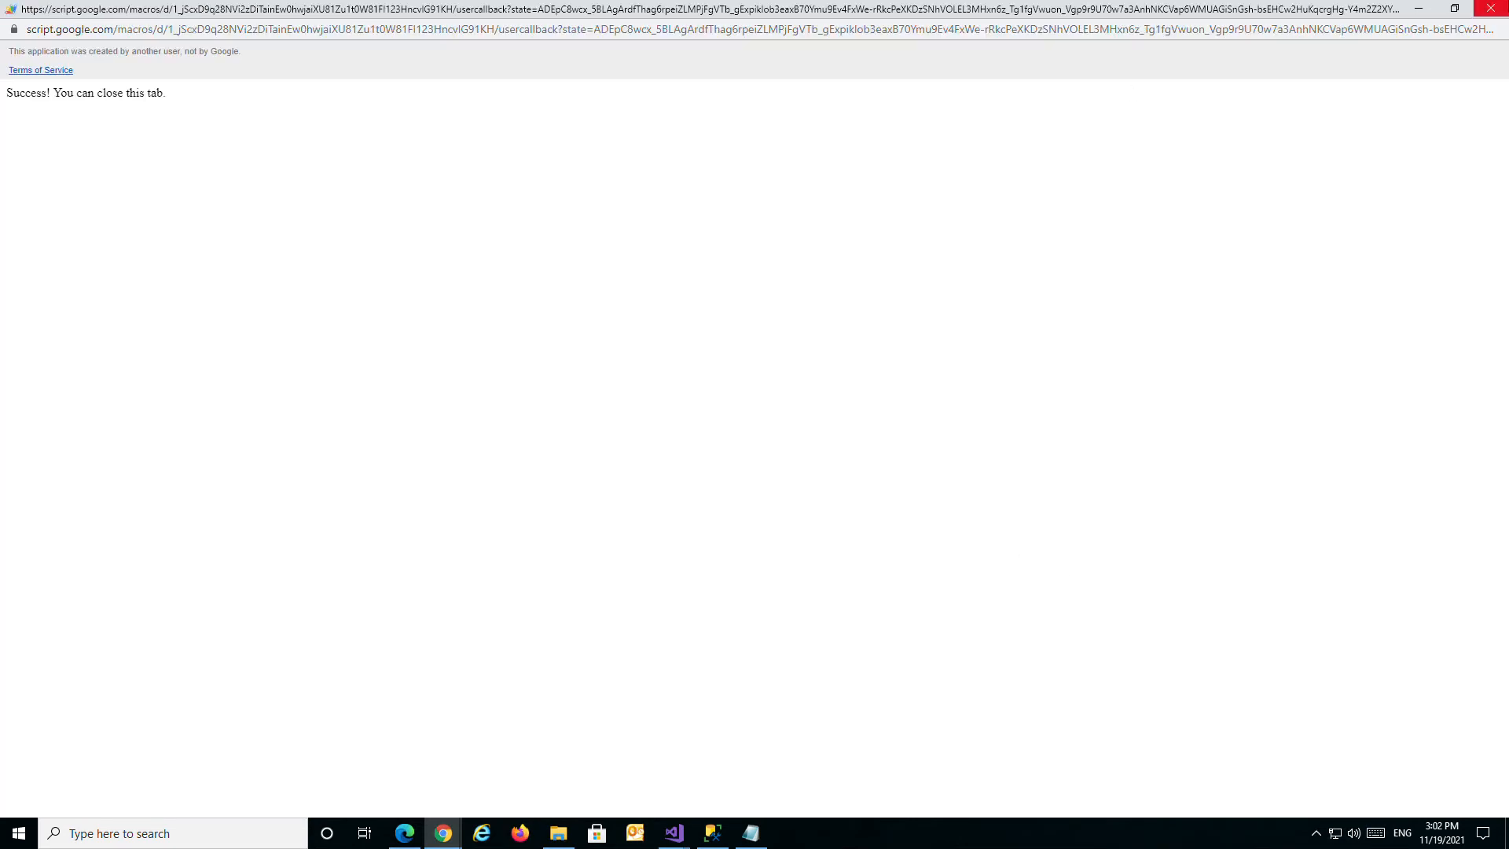
click(1499, 11)
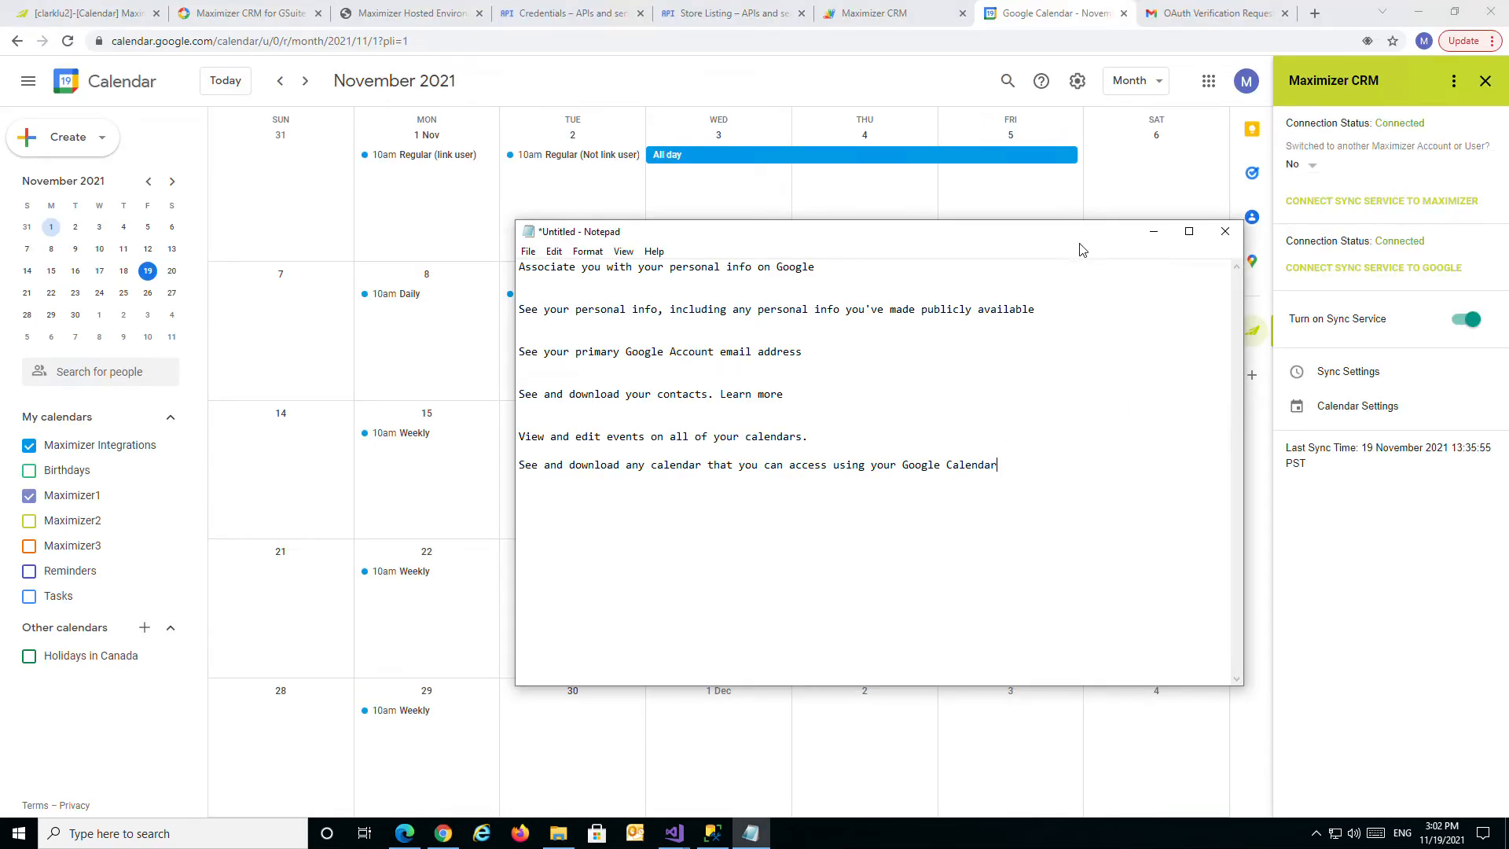
Reposition the Notepad permission list over the calendar, leaving the Maximizer CRM add-on panel uncovered
drag(1081, 246, 993, 231)
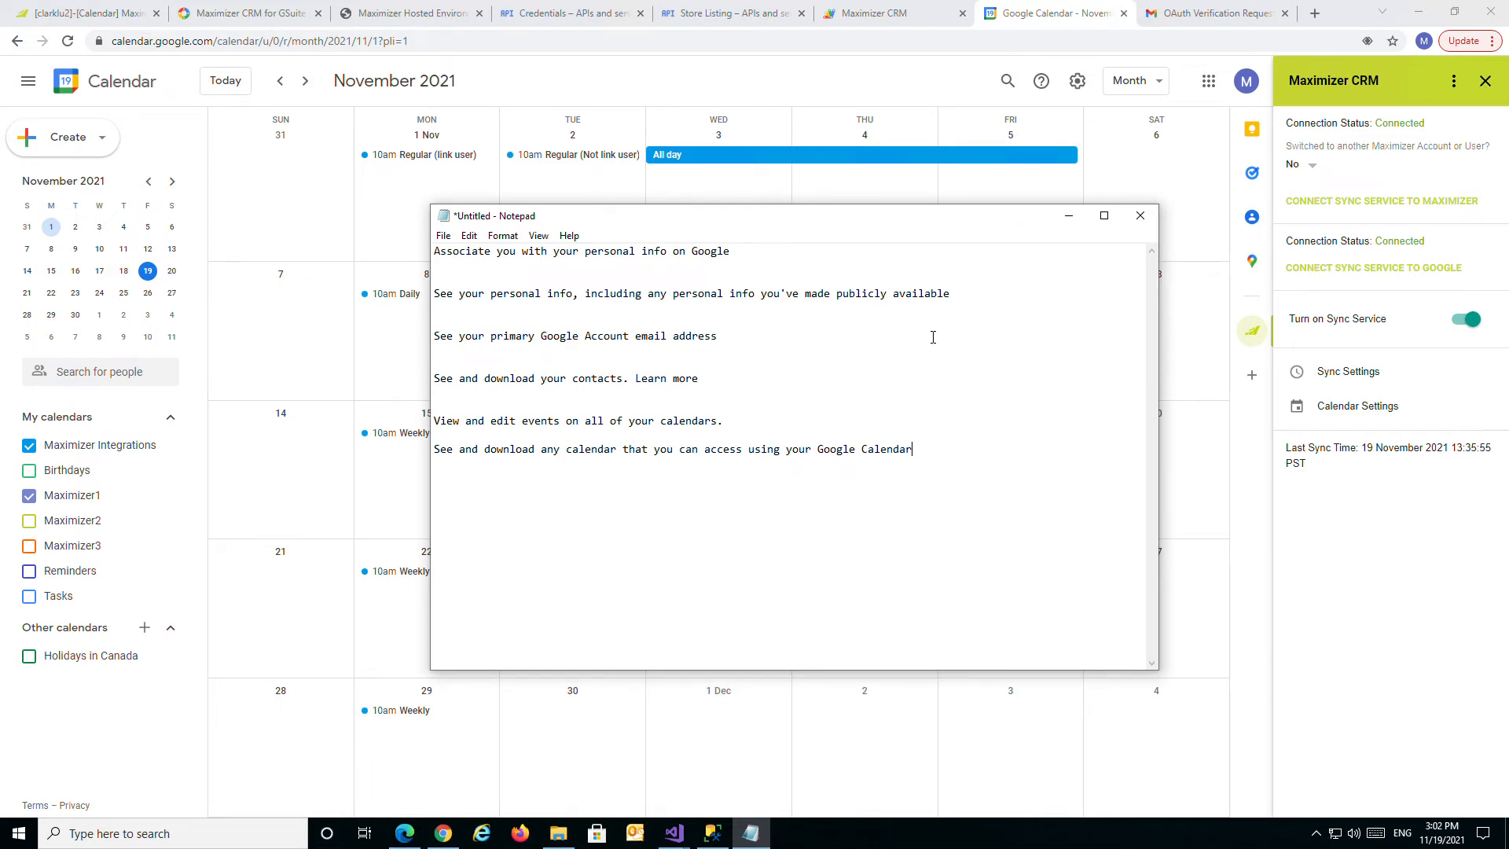
mouse_move(931, 225)
mouse_down()
mouse_move(980, 243)
mouse_move(951, 229)
mouse_up()
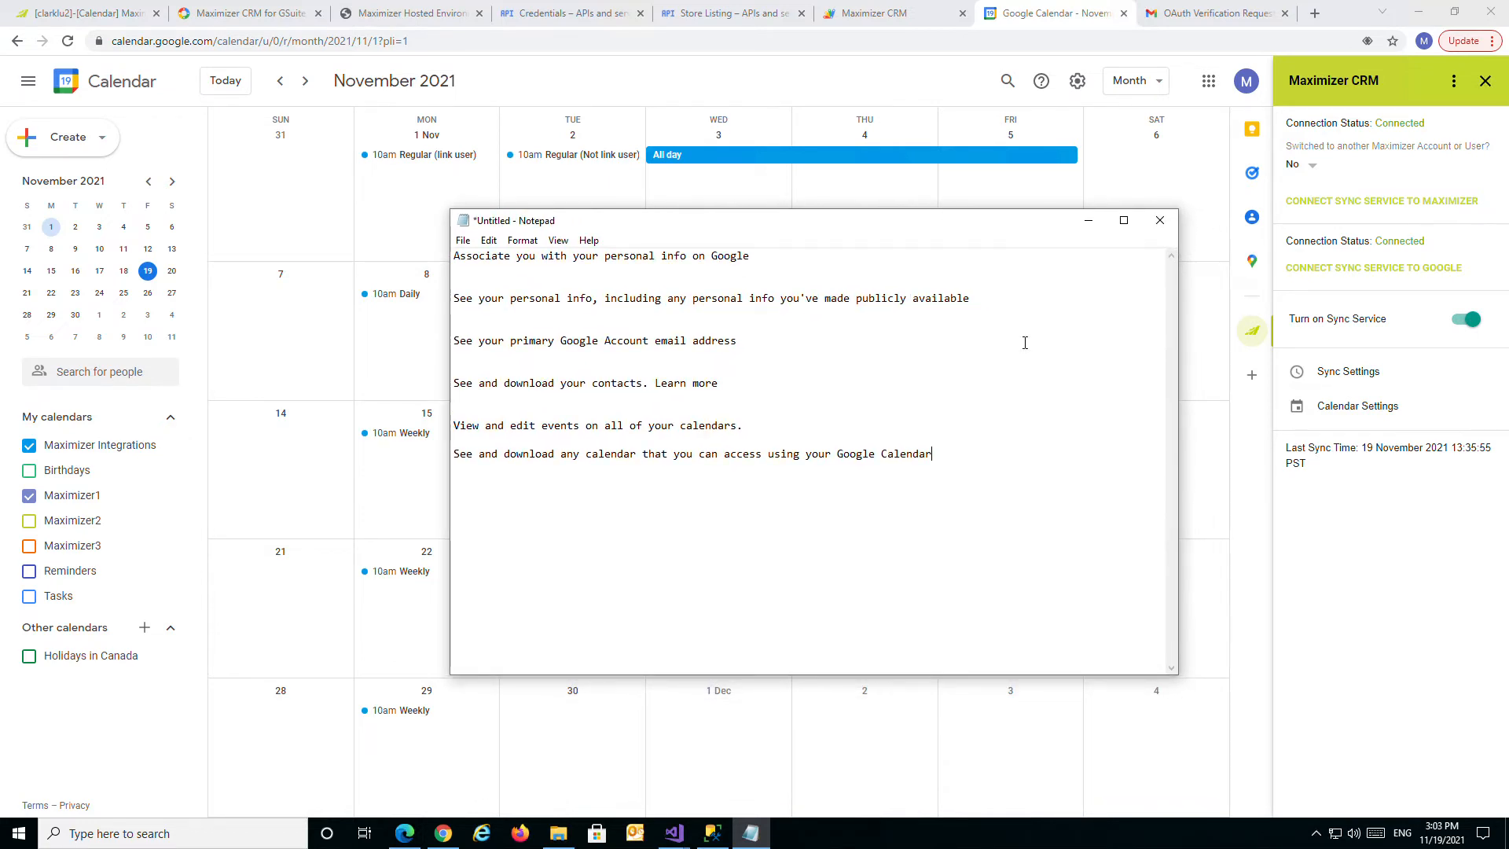
Compare Maximizer's November 2021 calendar with the events in Google Calendar
click(1392, 588)
click(137, 13)
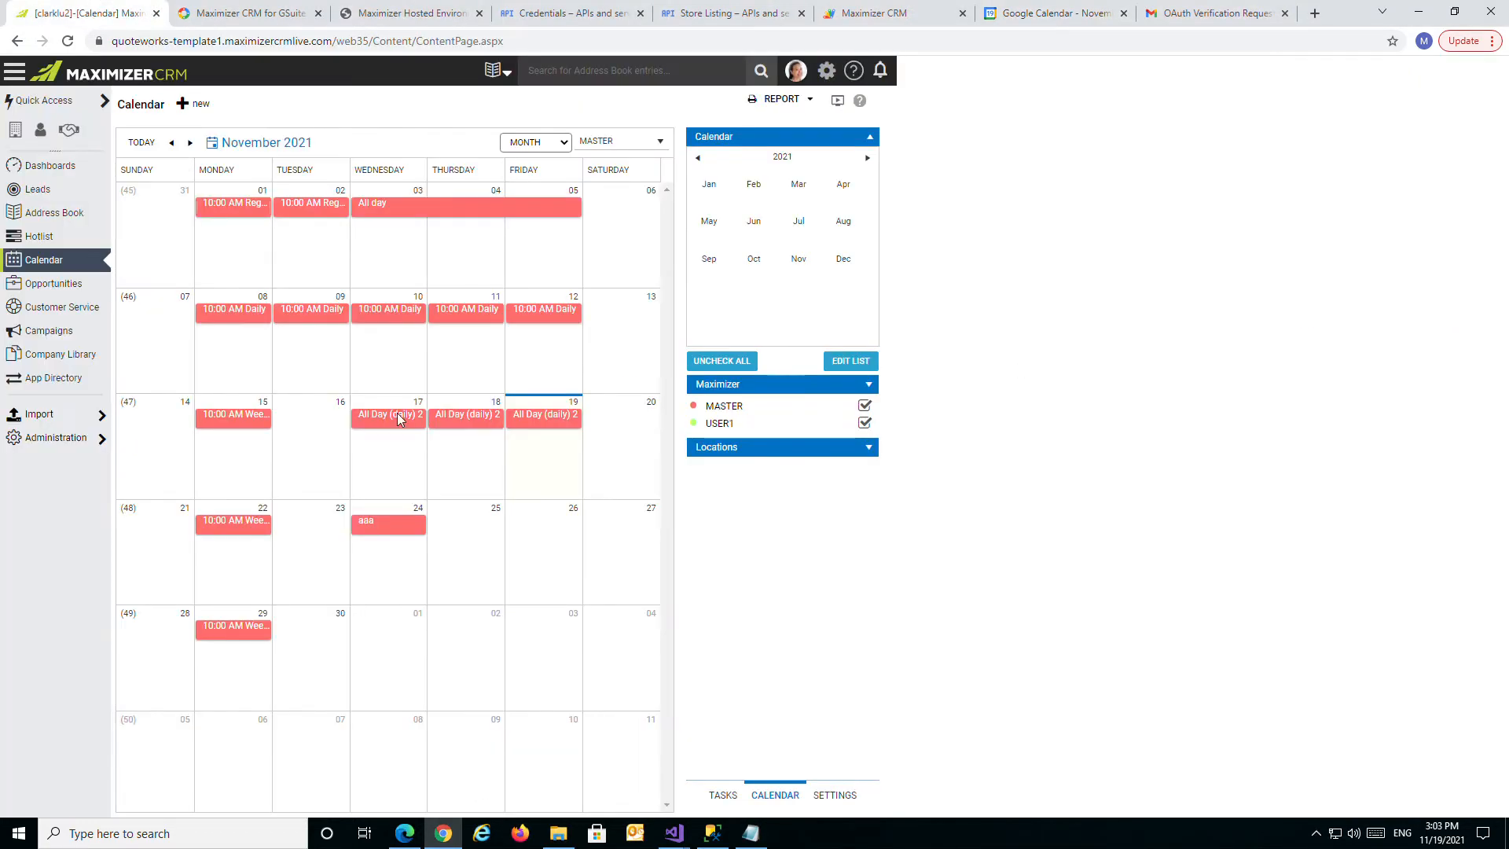
click(1073, 18)
Add a blank line above the "See and download any calendar that you can access using your Google Calendar" permission in Notepad
click(750, 833)
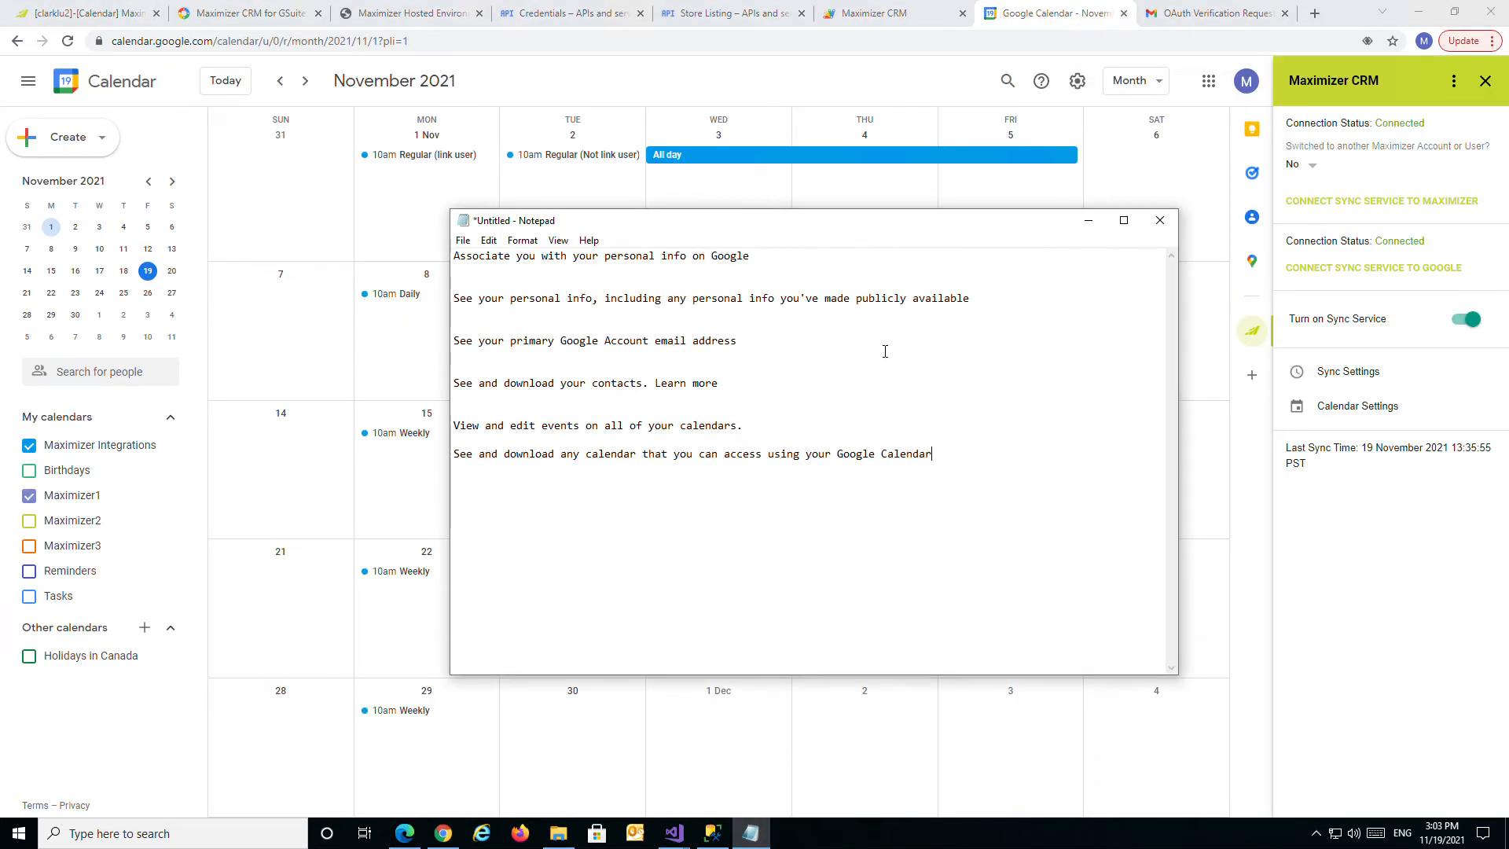
drag(886, 232, 884, 263)
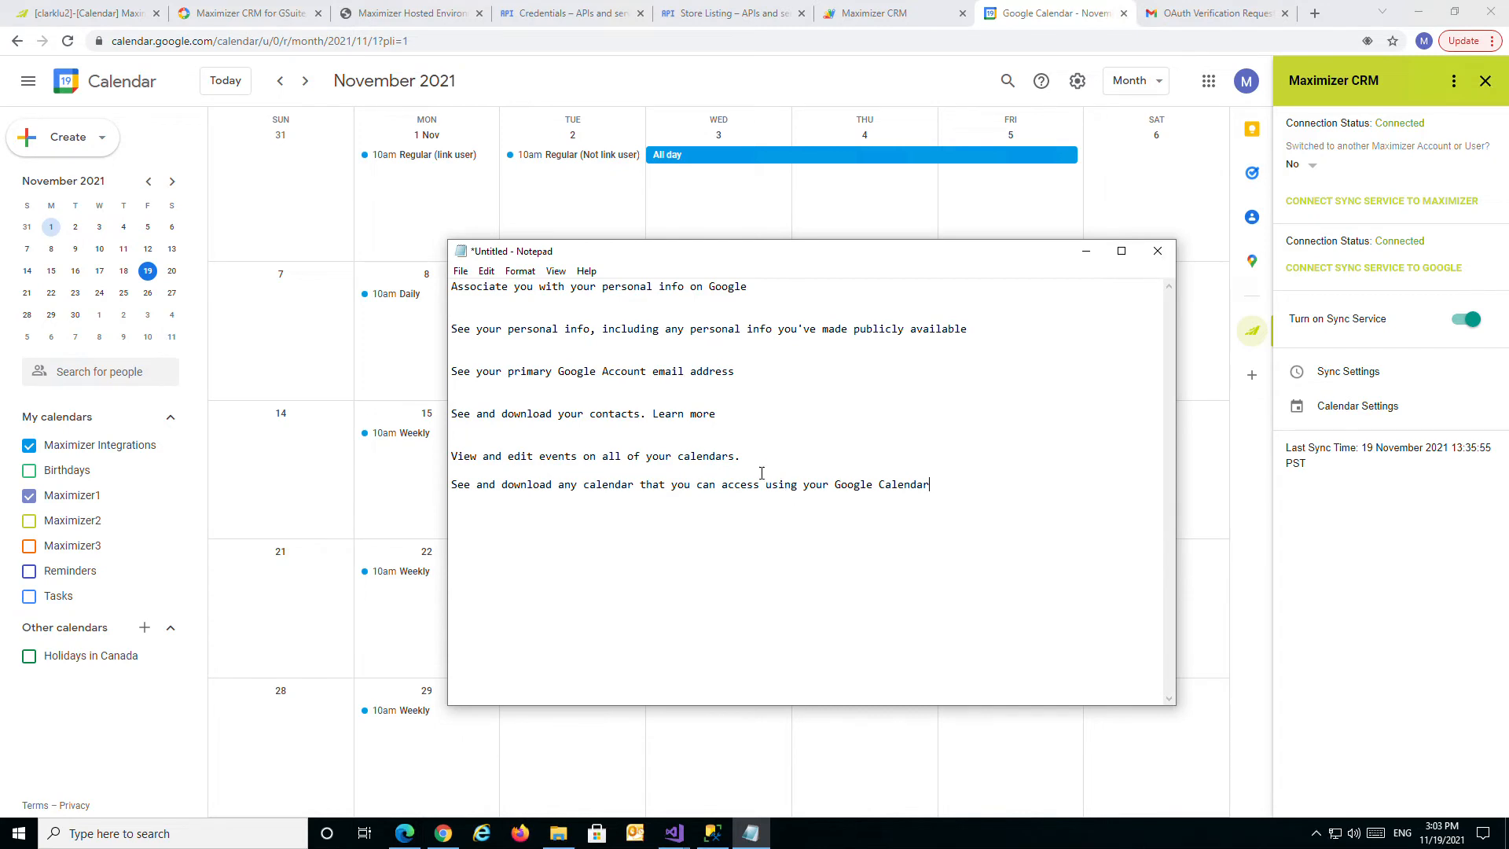
key(Return)
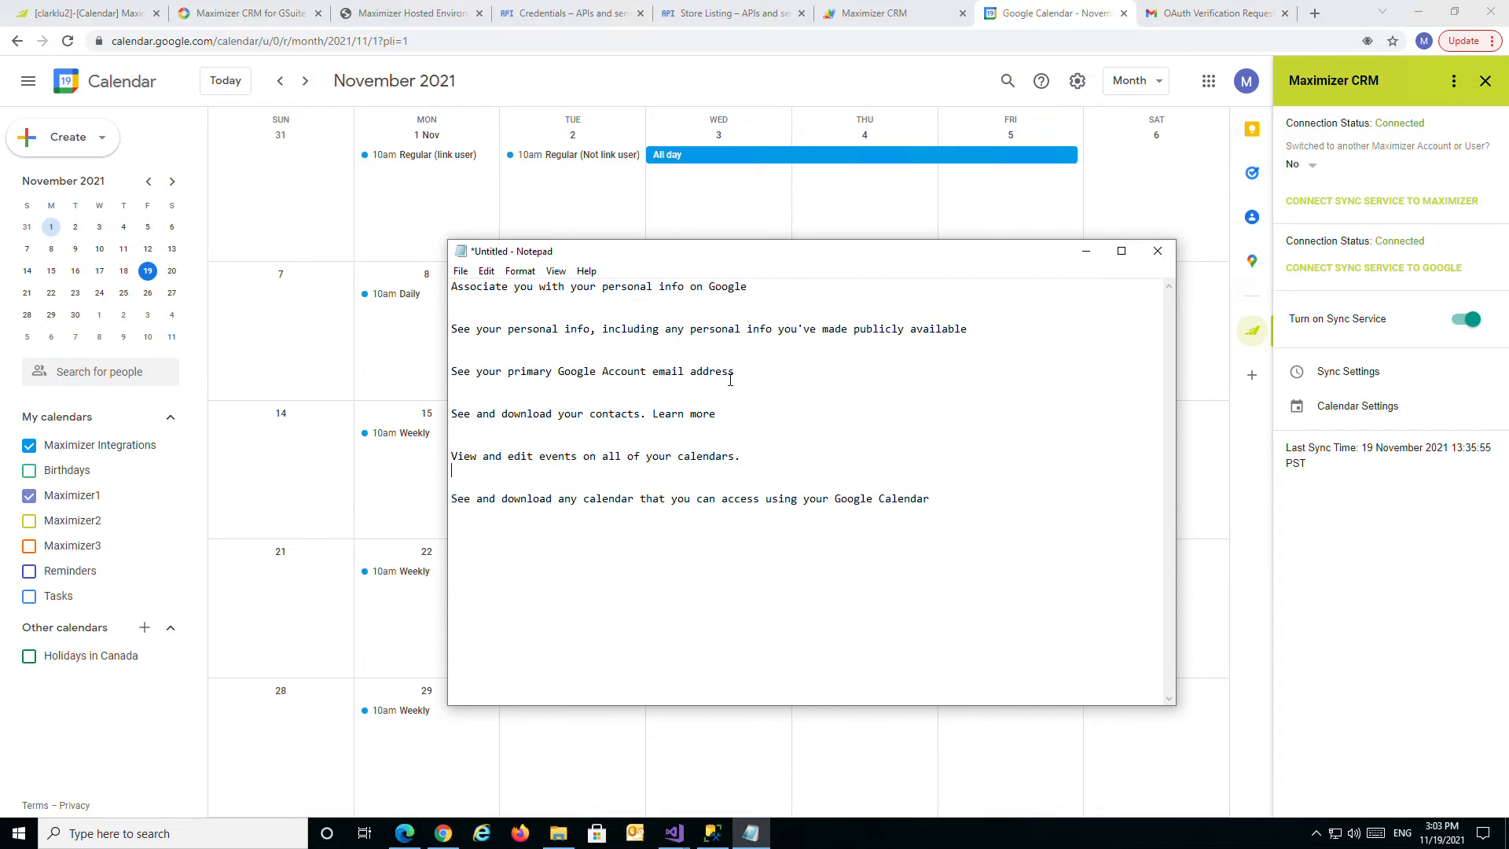
Highlight the personal info, email address and contacts permissions in the Notepad list for review
drag(740, 422, 479, 313)
click(748, 423)
drag(515, 330, 614, 330)
drag(943, 263, 880, 280)
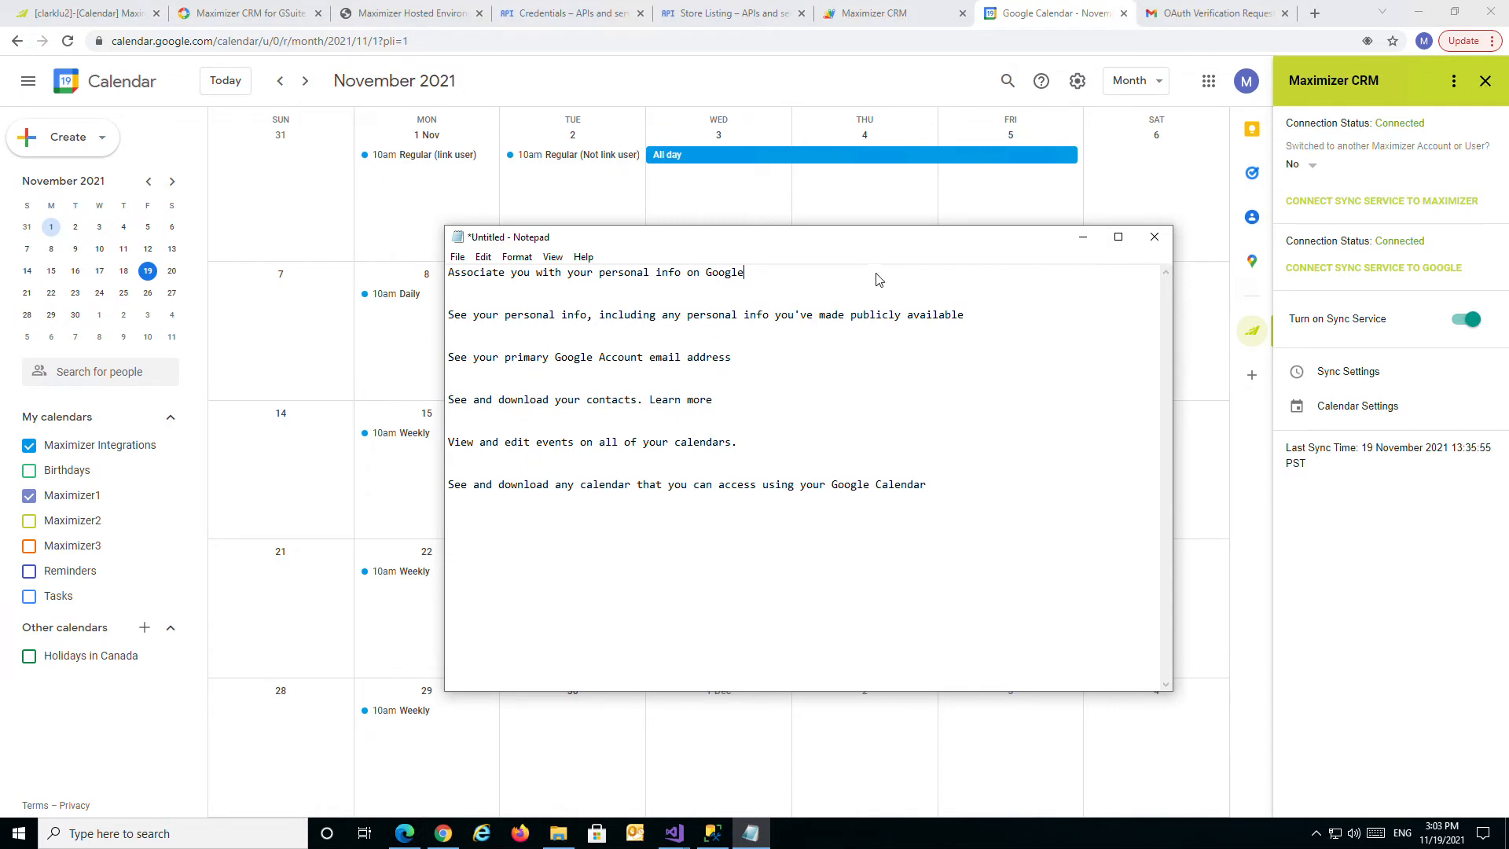
click(1075, 269)
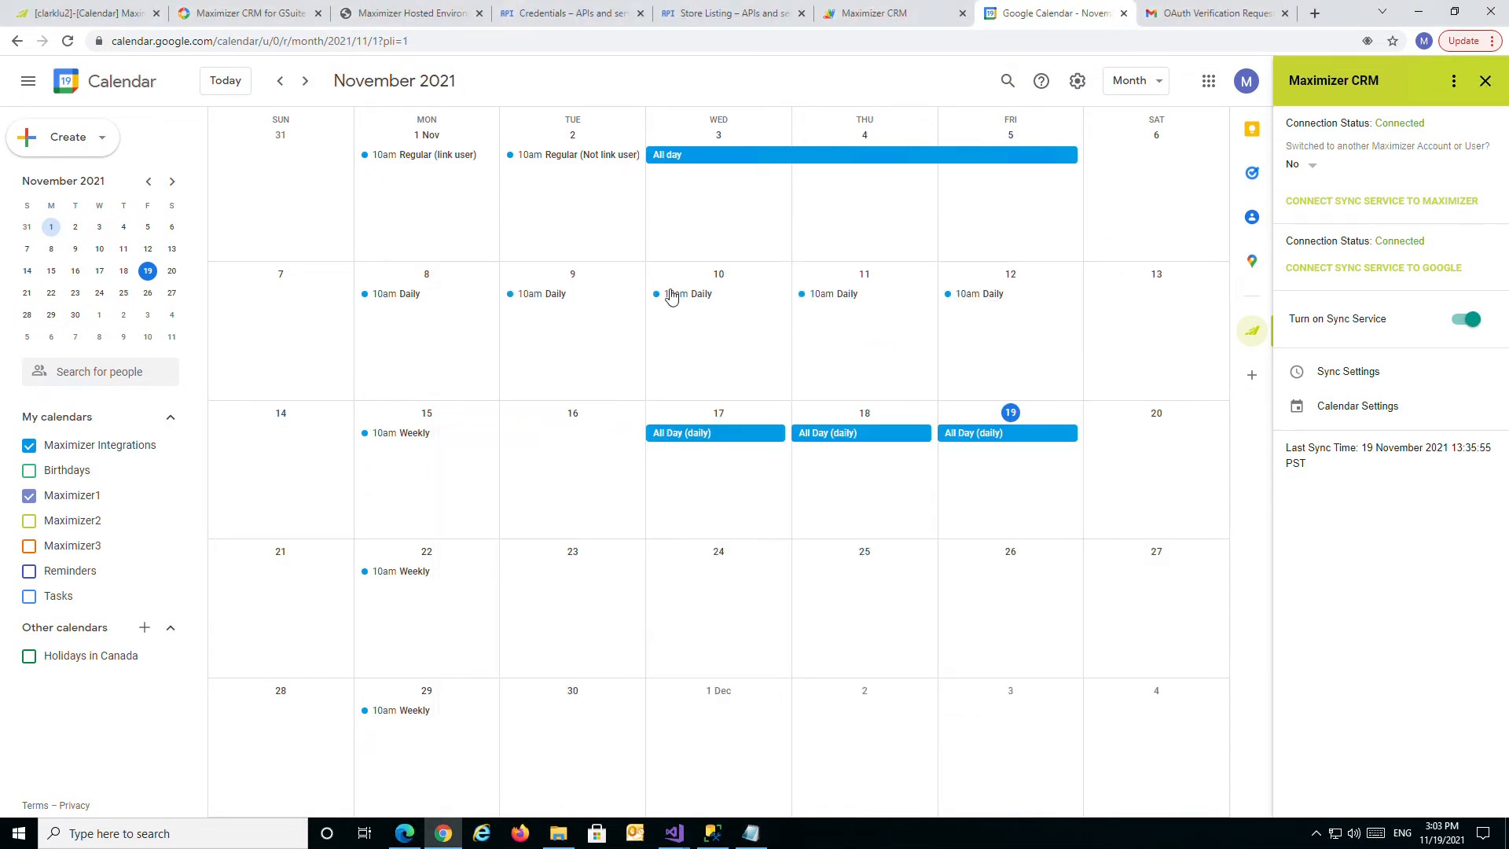
click(436, 155)
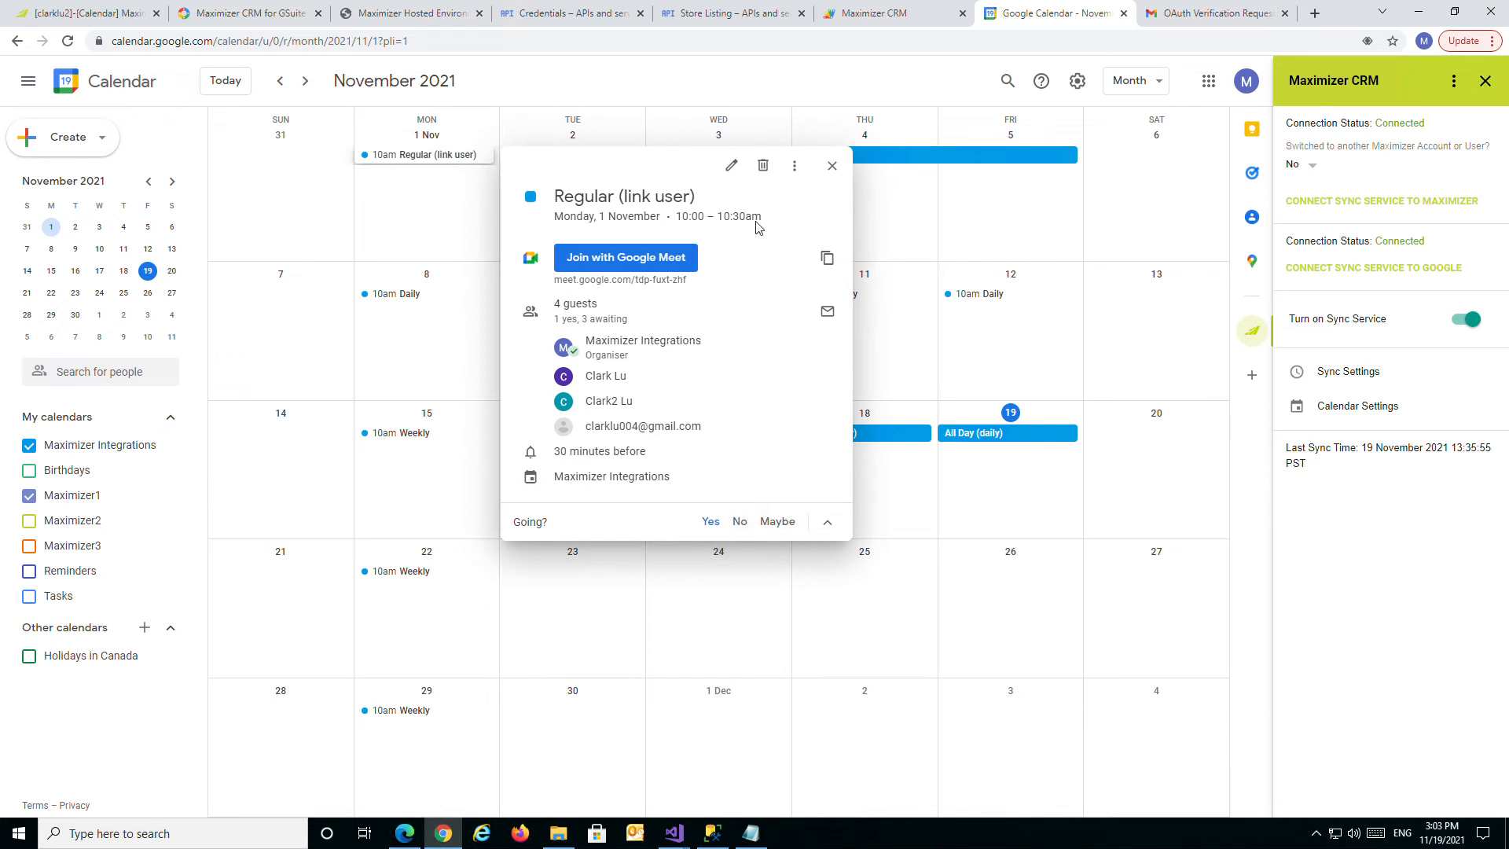
click(731, 165)
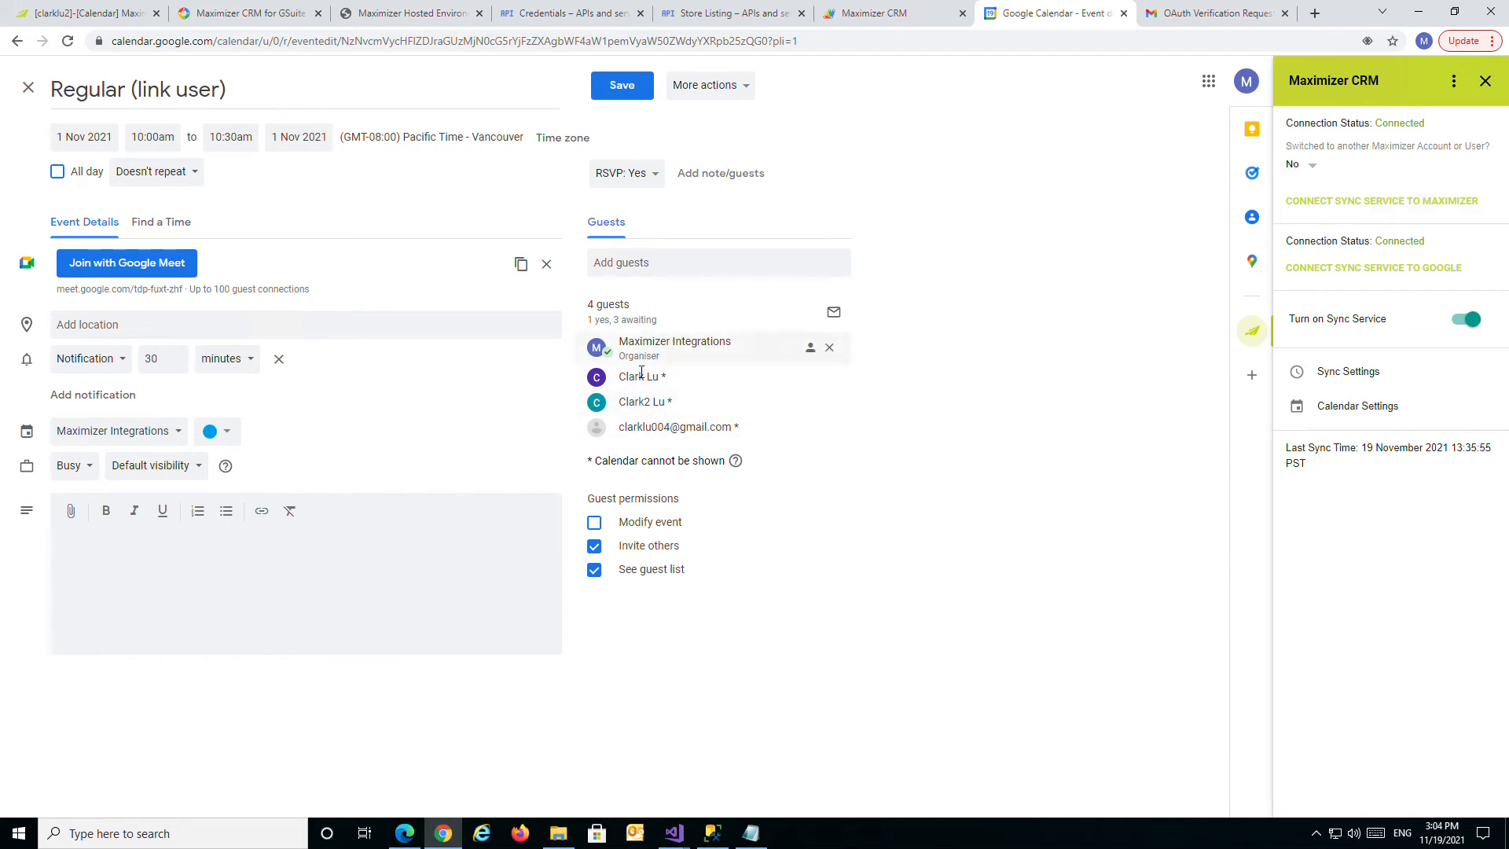
click(95, 14)
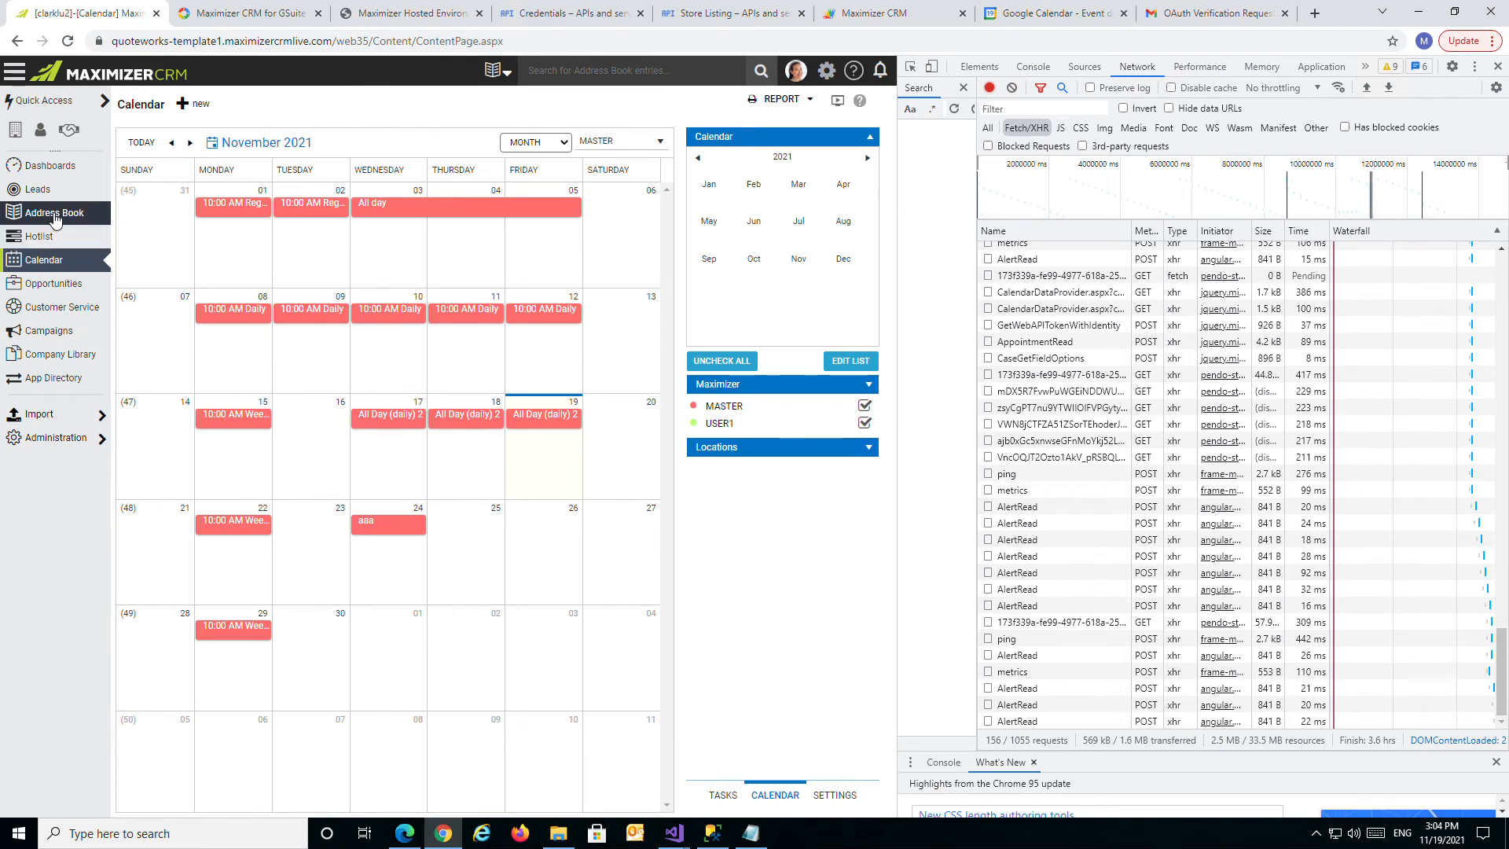
click(1045, 16)
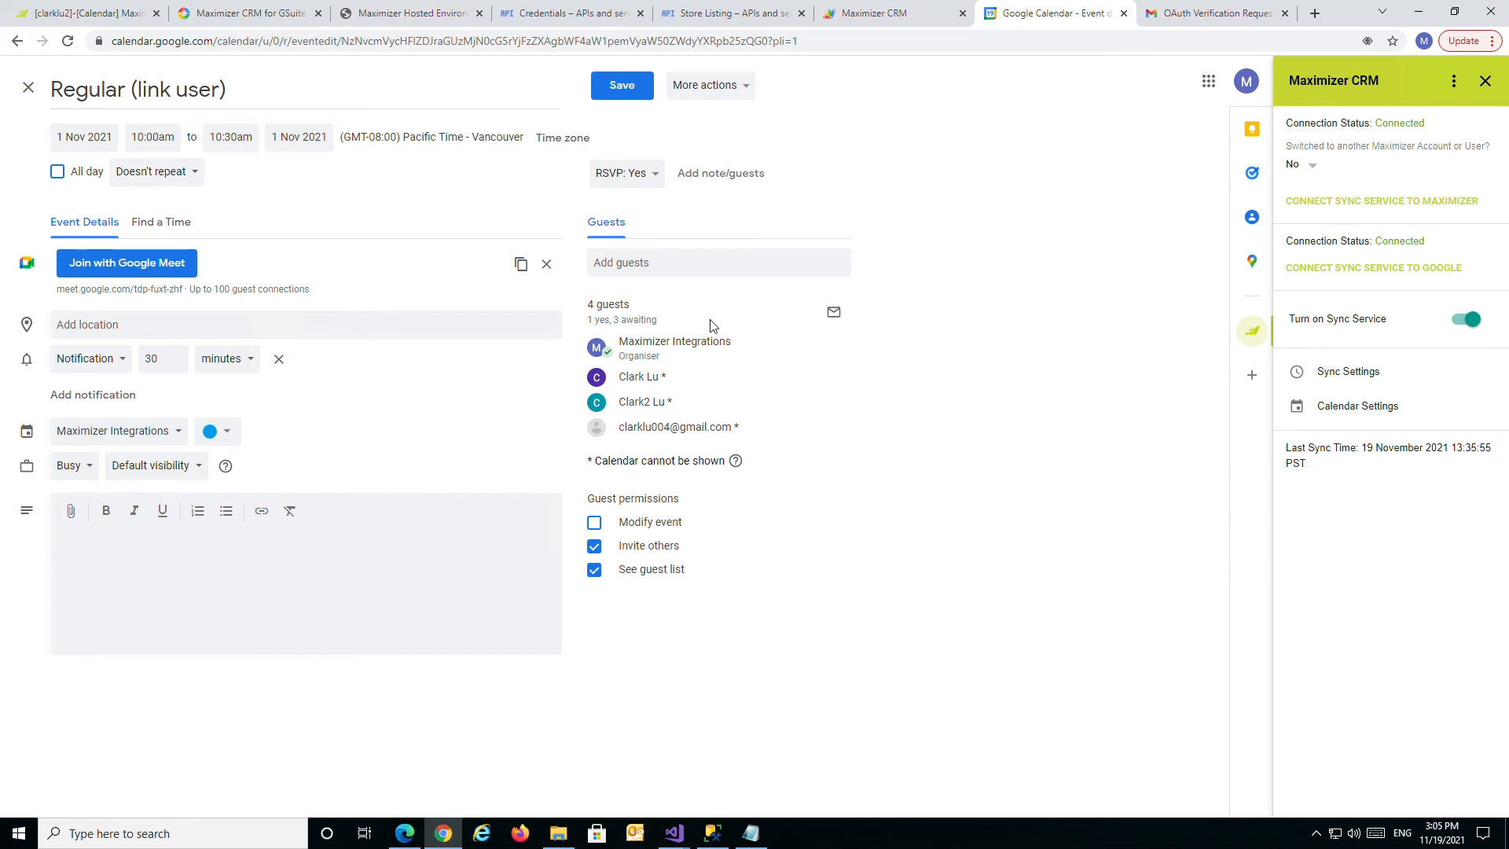
Highlight the first four permissions in Notepad, through "See and download your contacts", and compare them with the event's guest list
click(750, 833)
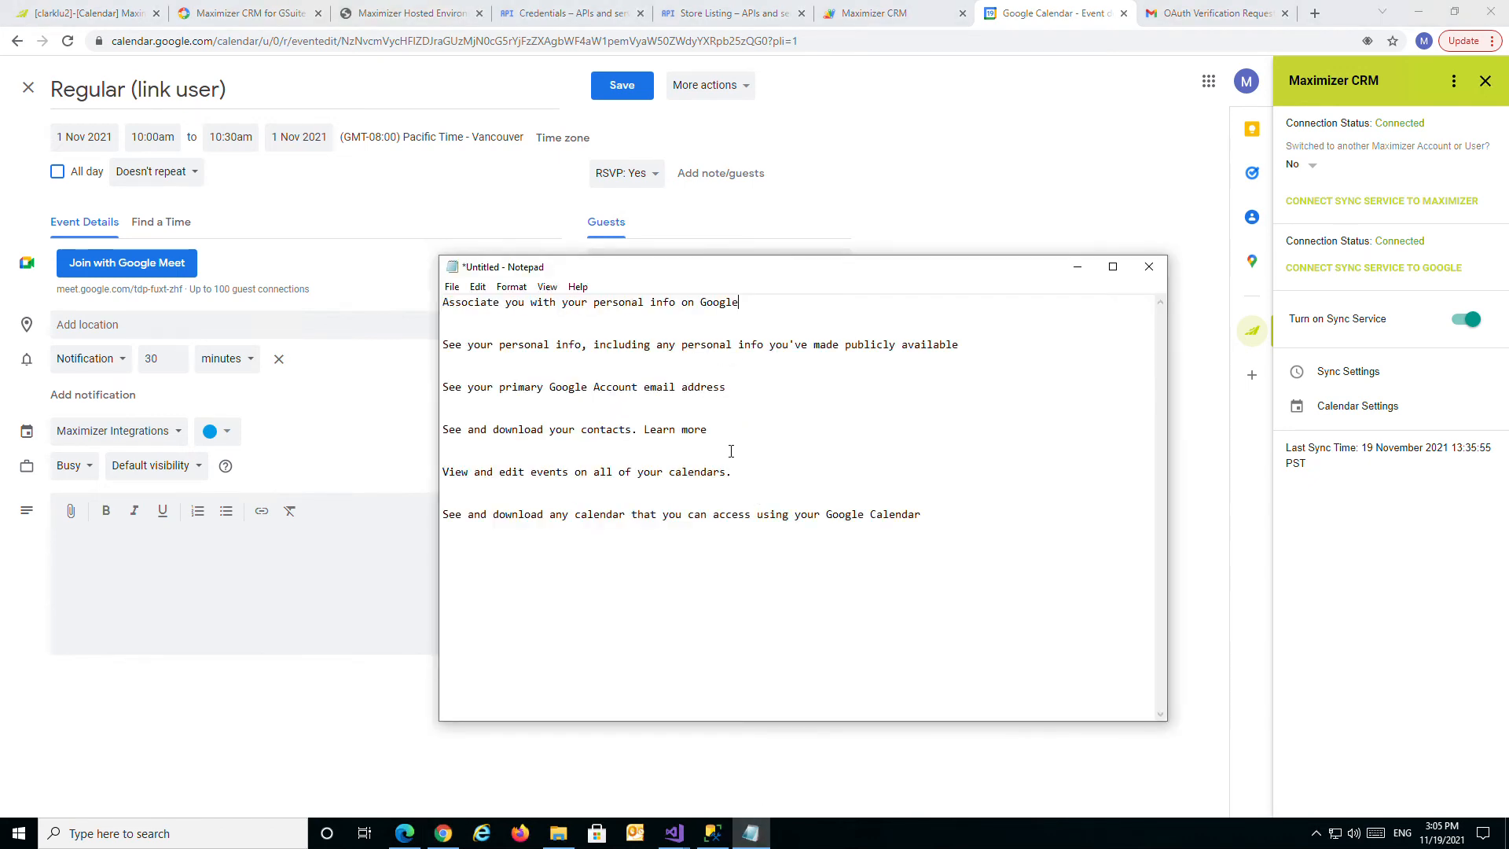
drag(733, 439, 429, 291)
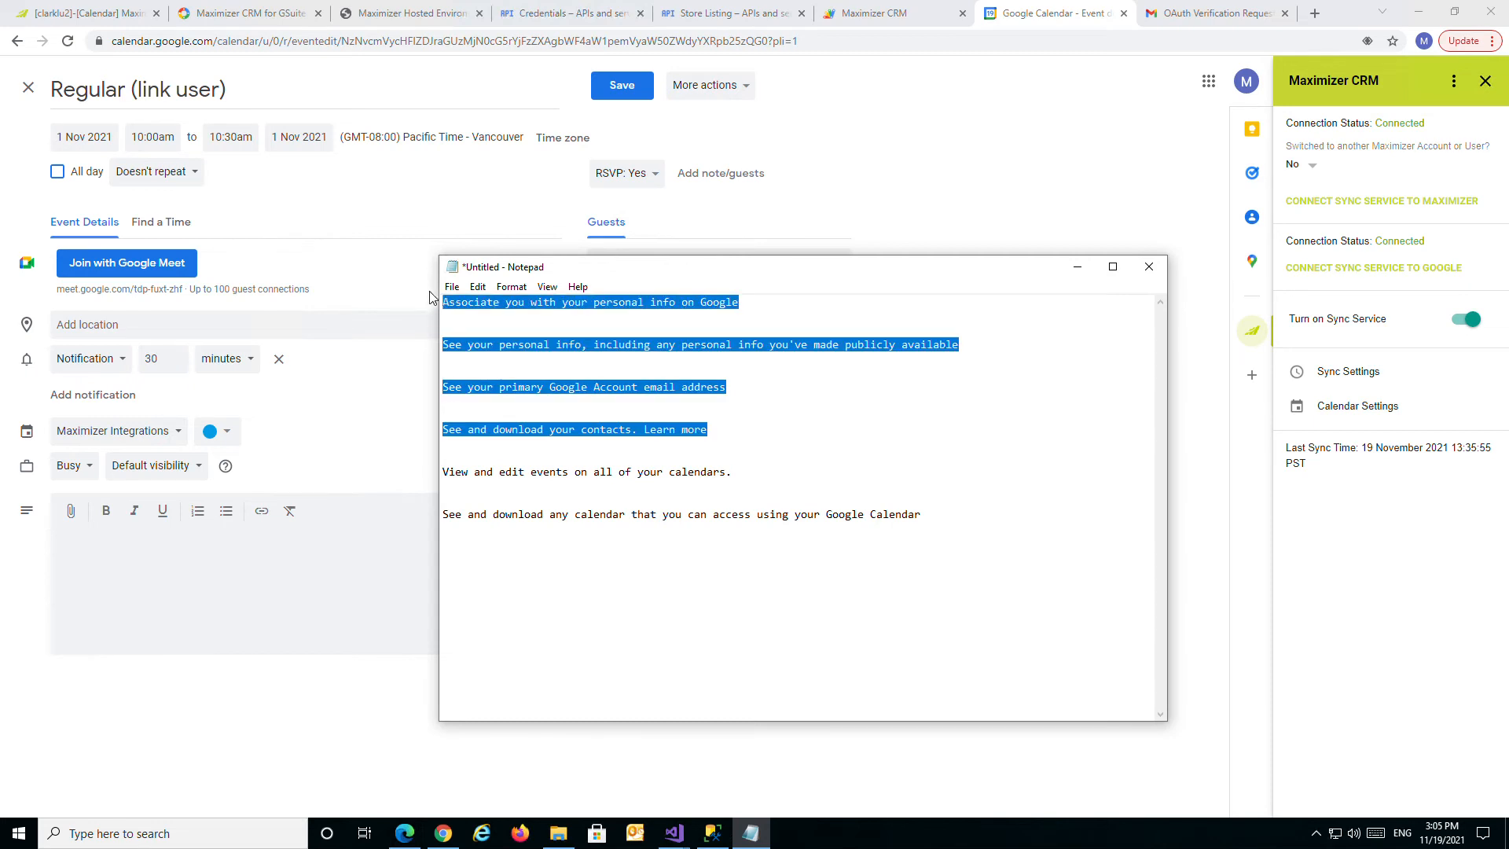
click(761, 416)
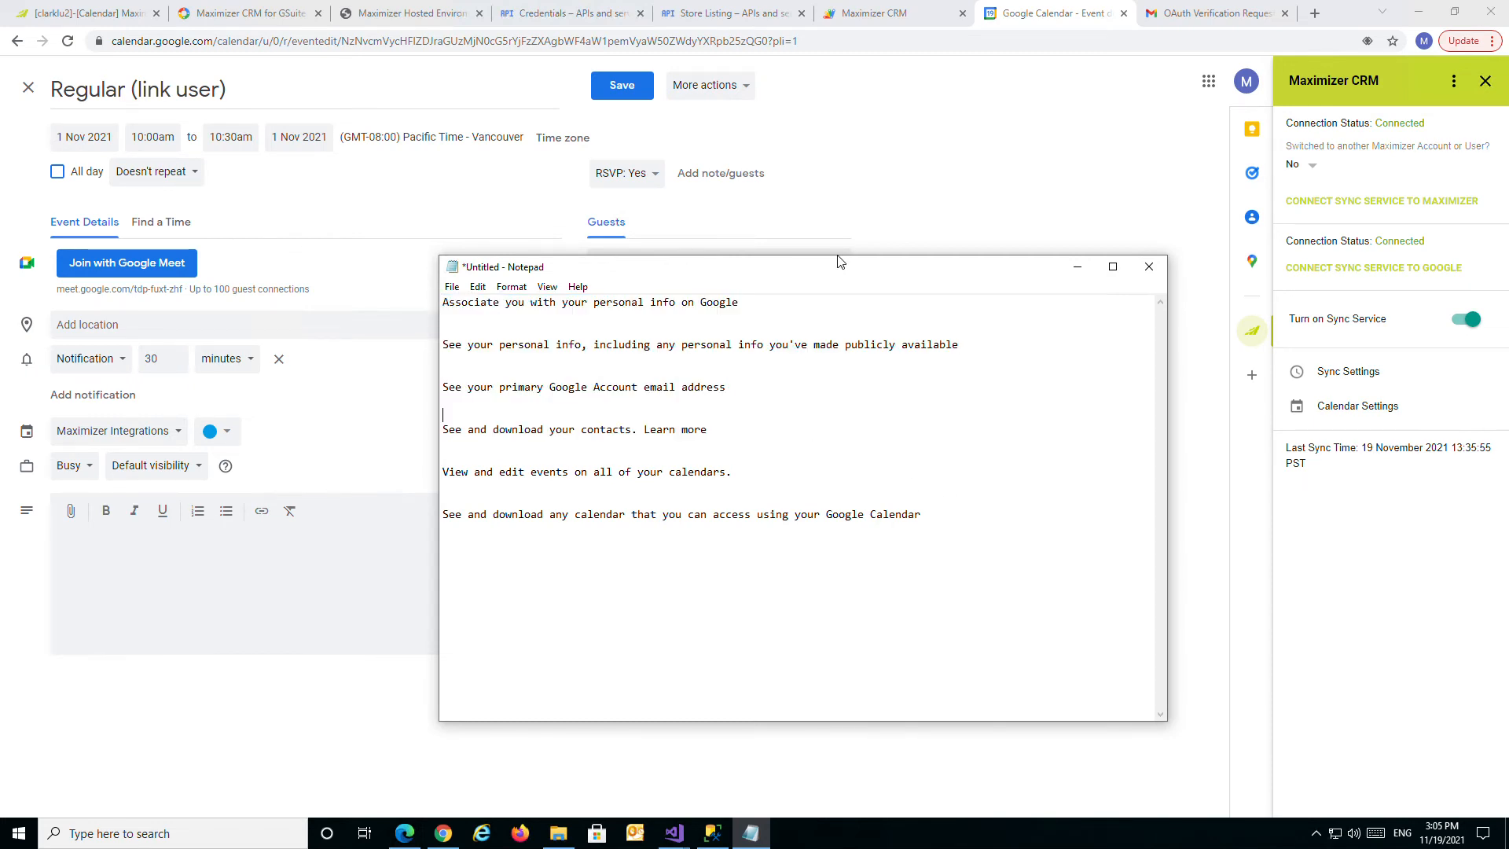
drag(840, 262, 830, 331)
click(986, 253)
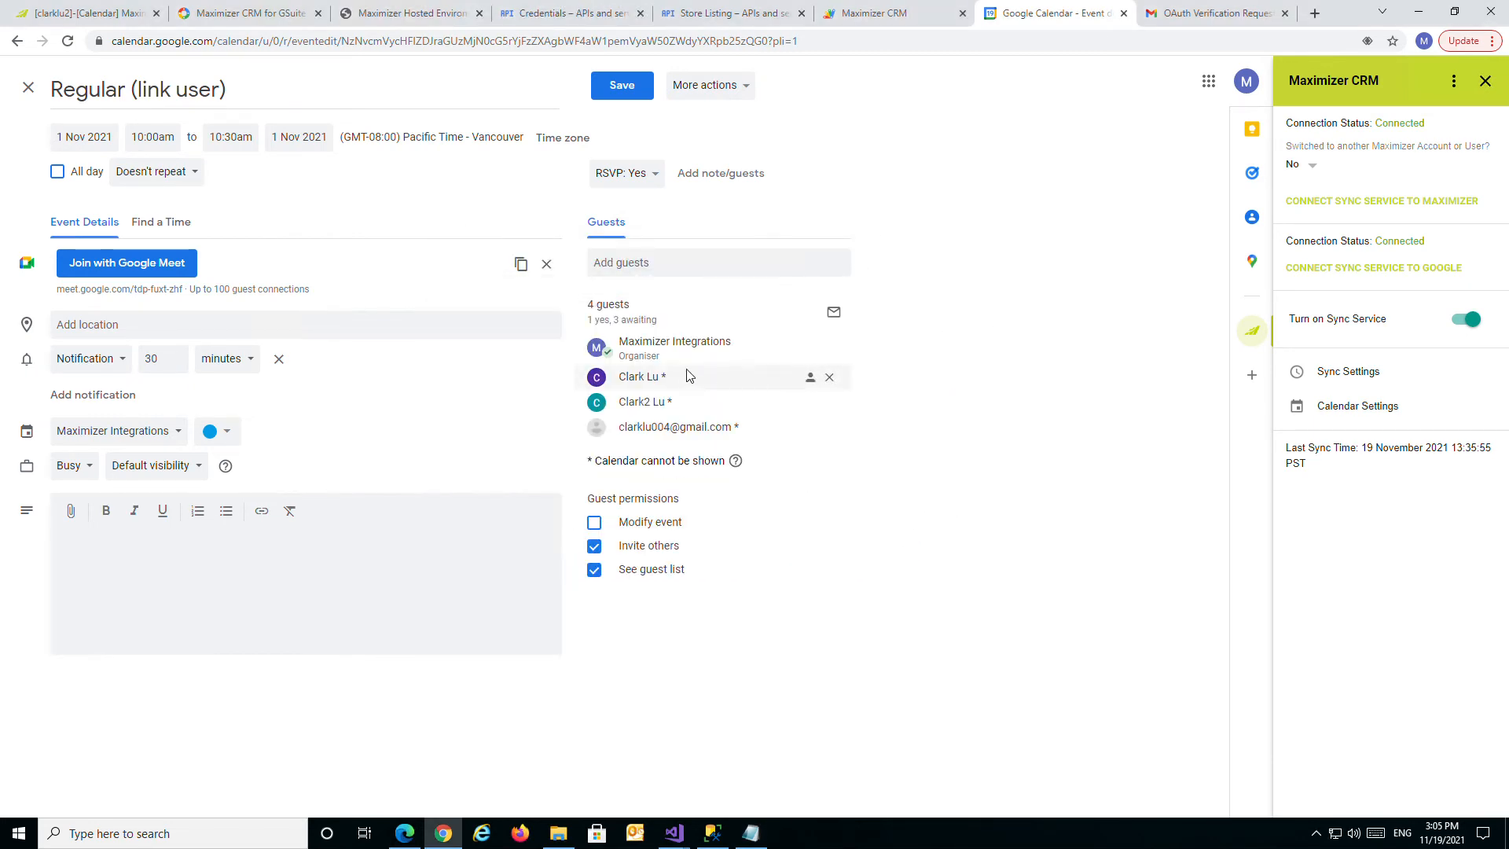
mouse_move(672, 384)
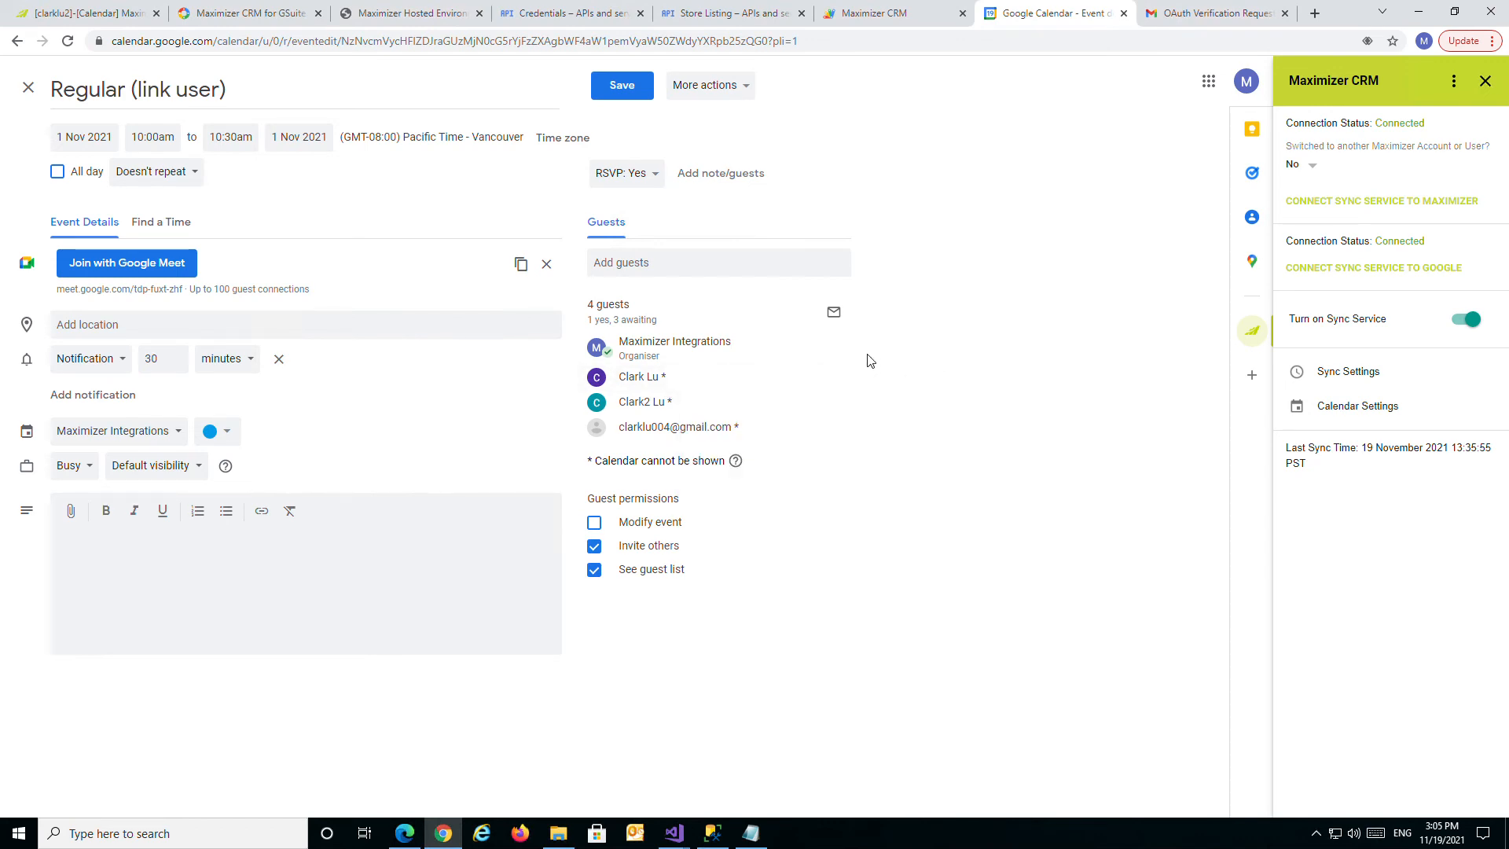
mouse_move(748, 379)
Recheck the Notepad permission list over the event, and leave the "Regular (link user)" event without saving
click(751, 833)
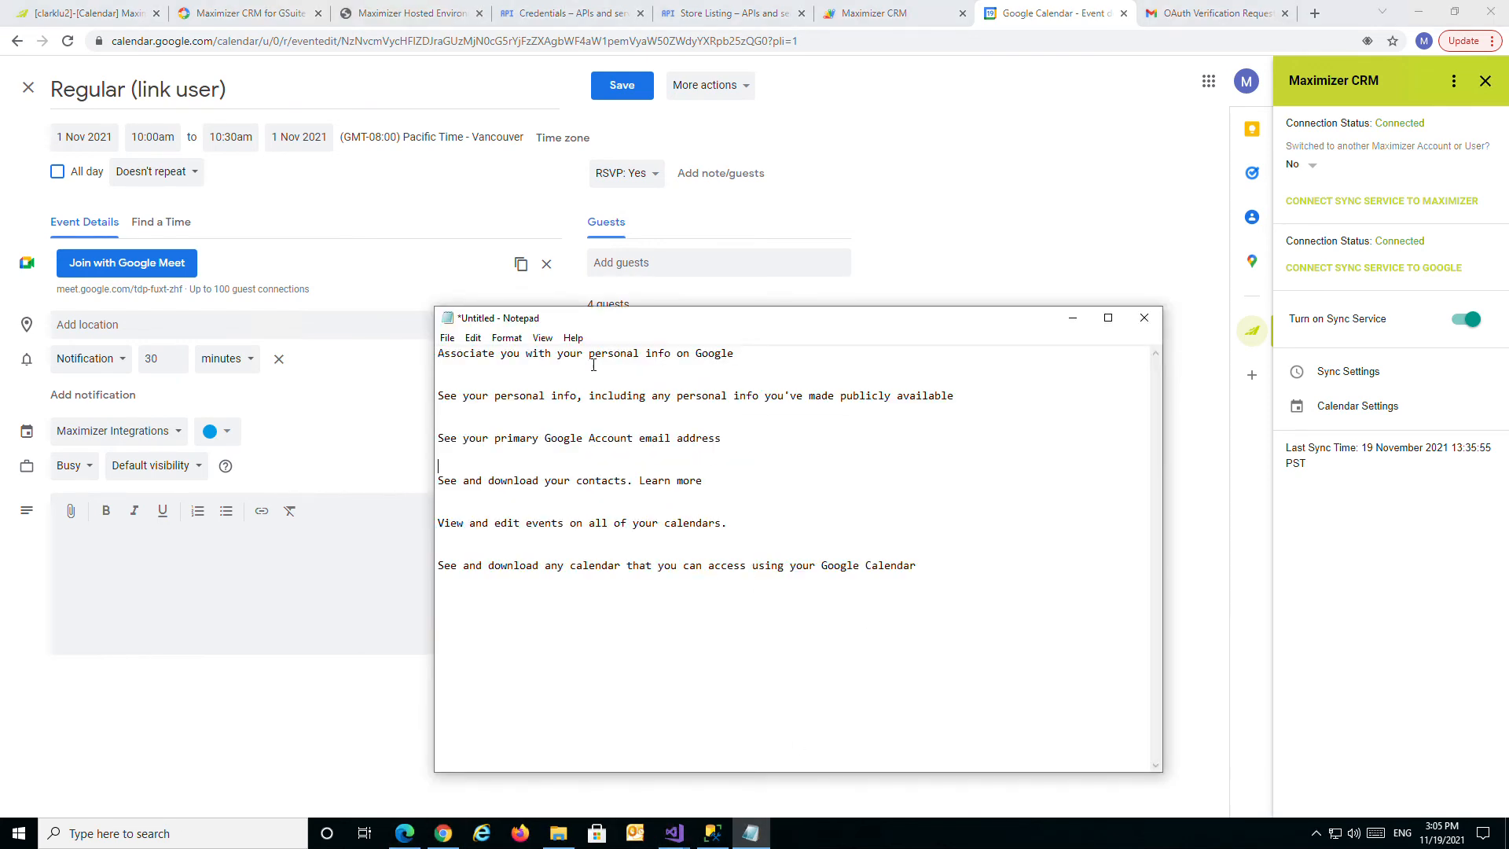
drag(814, 321, 822, 261)
click(1005, 129)
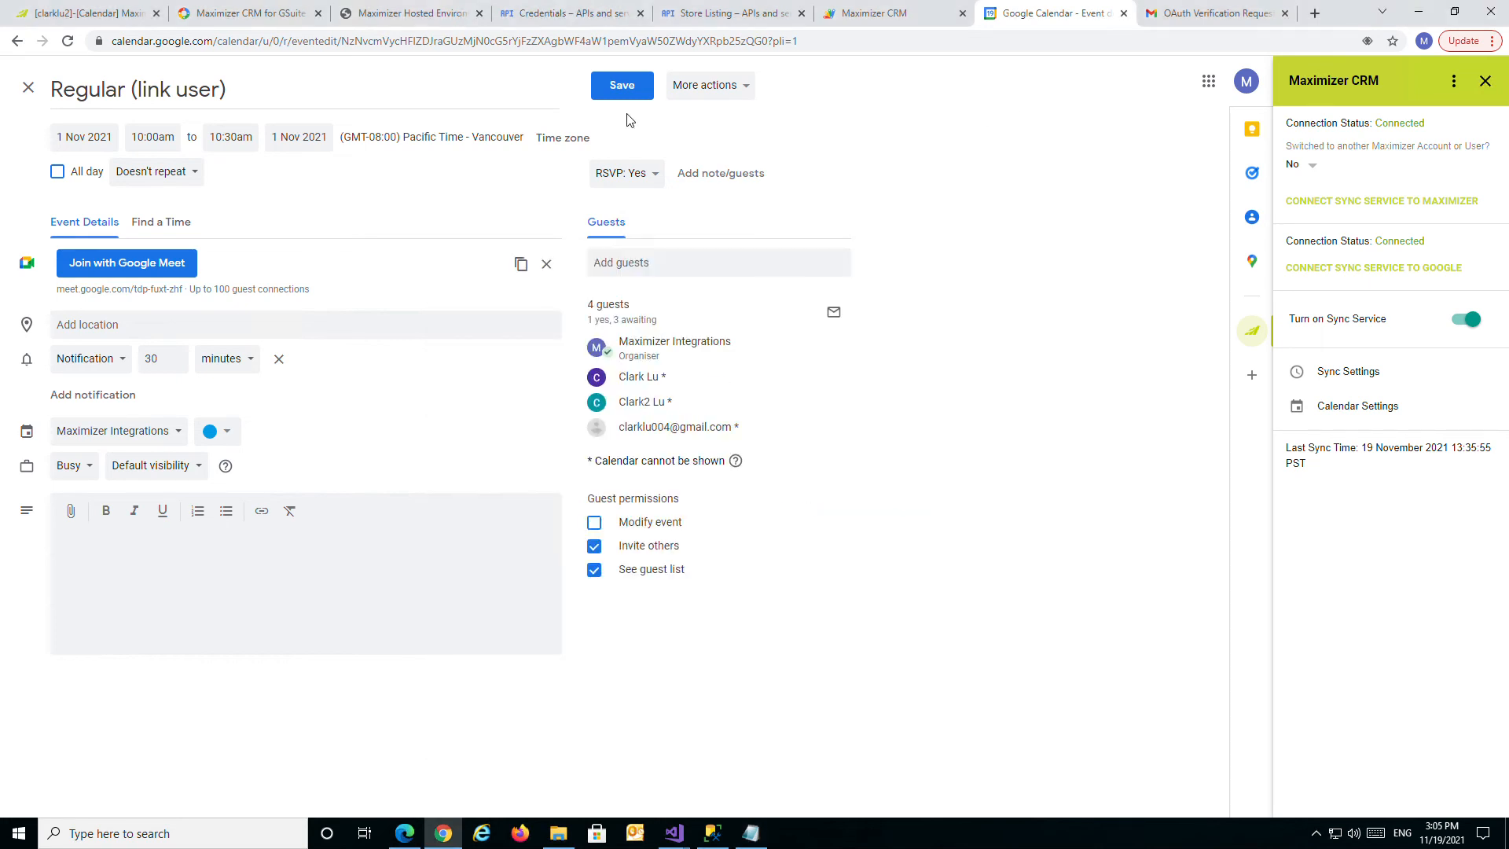
click(27, 87)
Review the "View and edit events on all of your calendars" permission in Notepad against the Google Calendar and Maximizer events
click(750, 833)
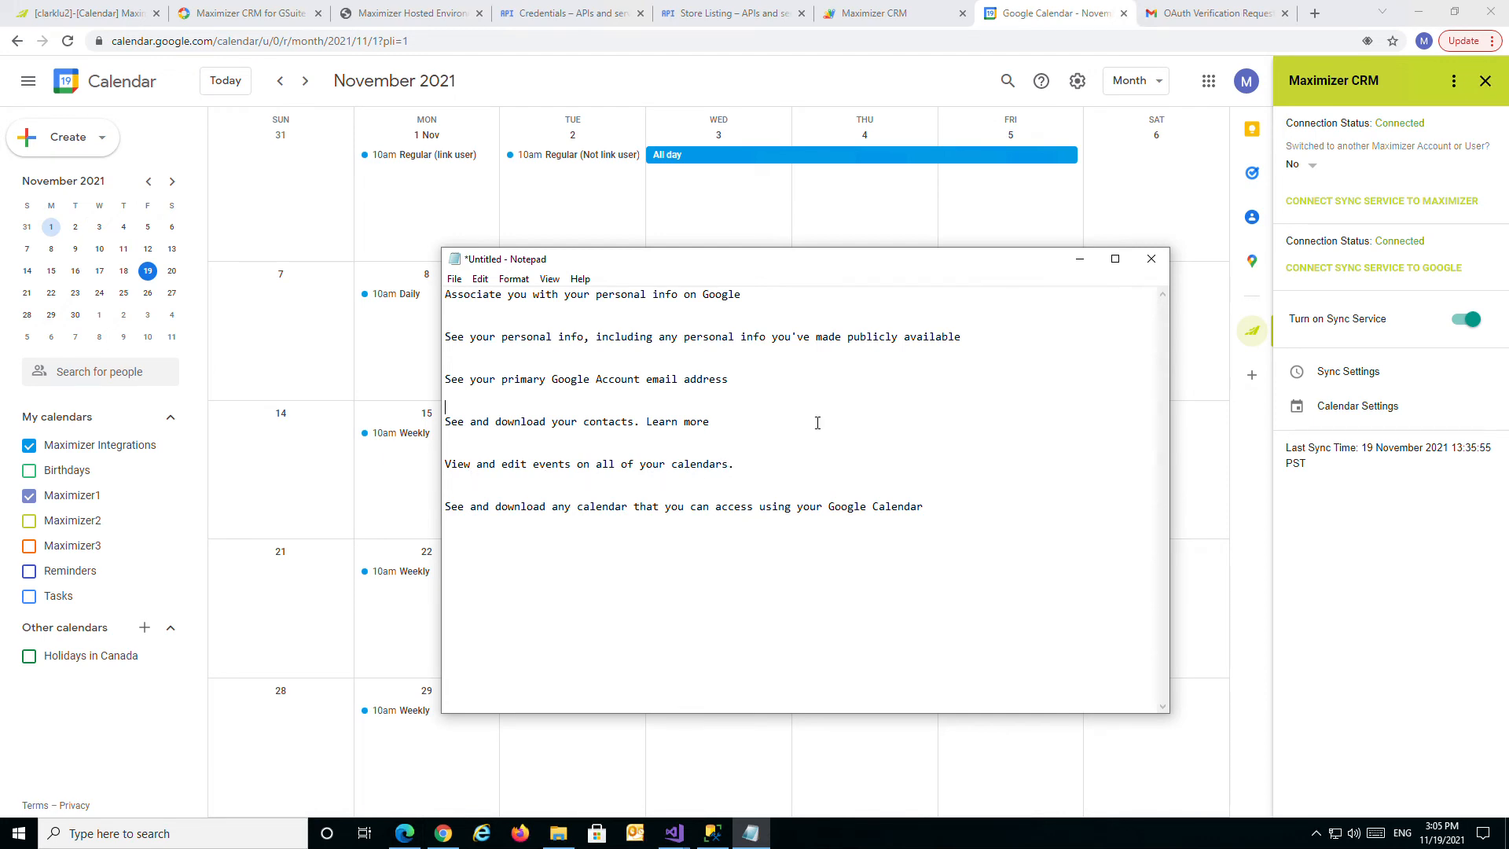
drag(867, 257, 851, 238)
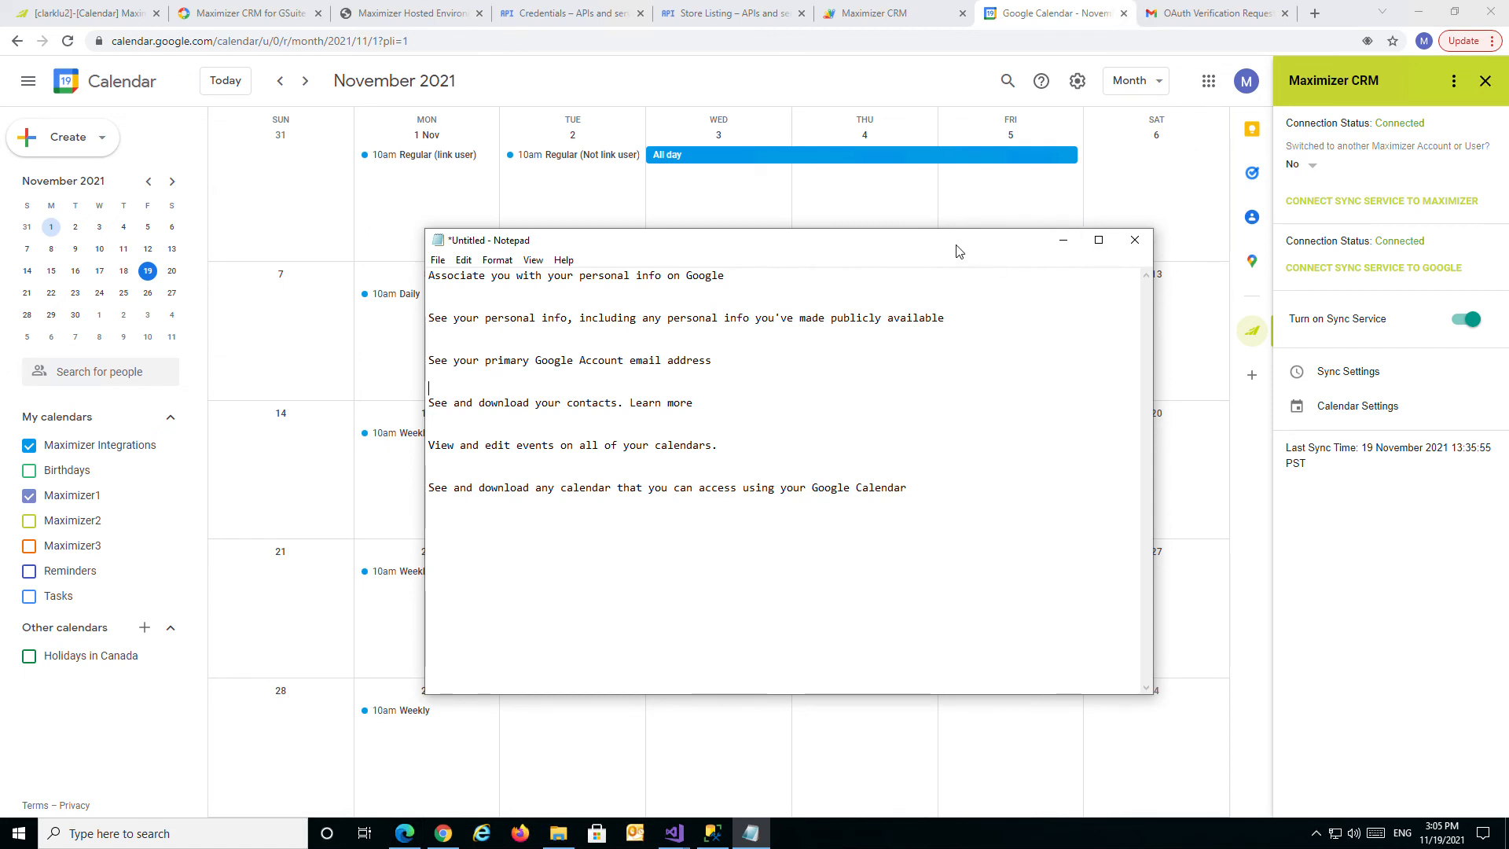
drag(959, 247, 947, 243)
click(1399, 621)
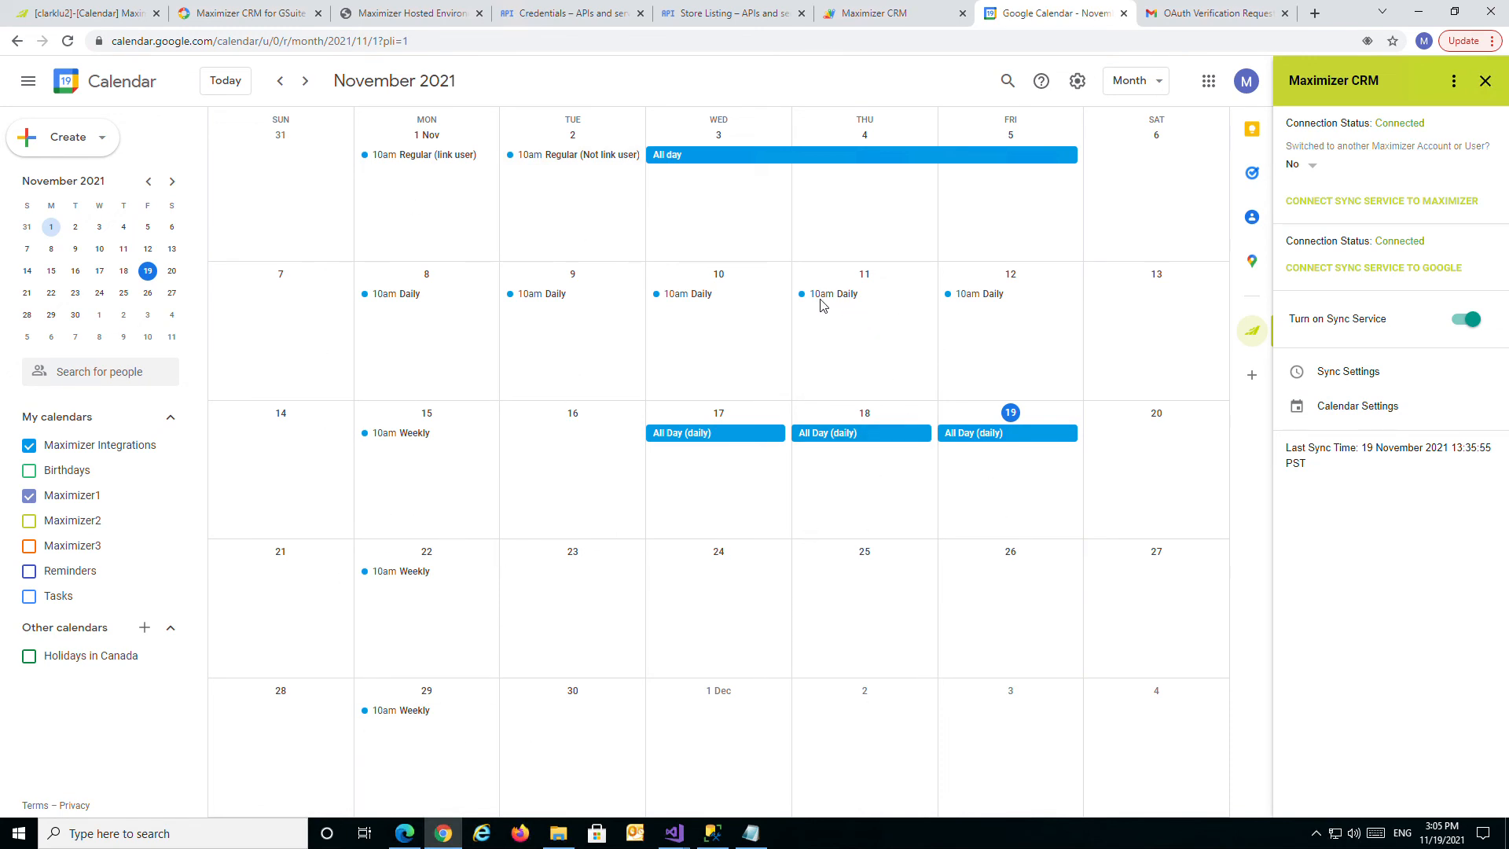
click(102, 13)
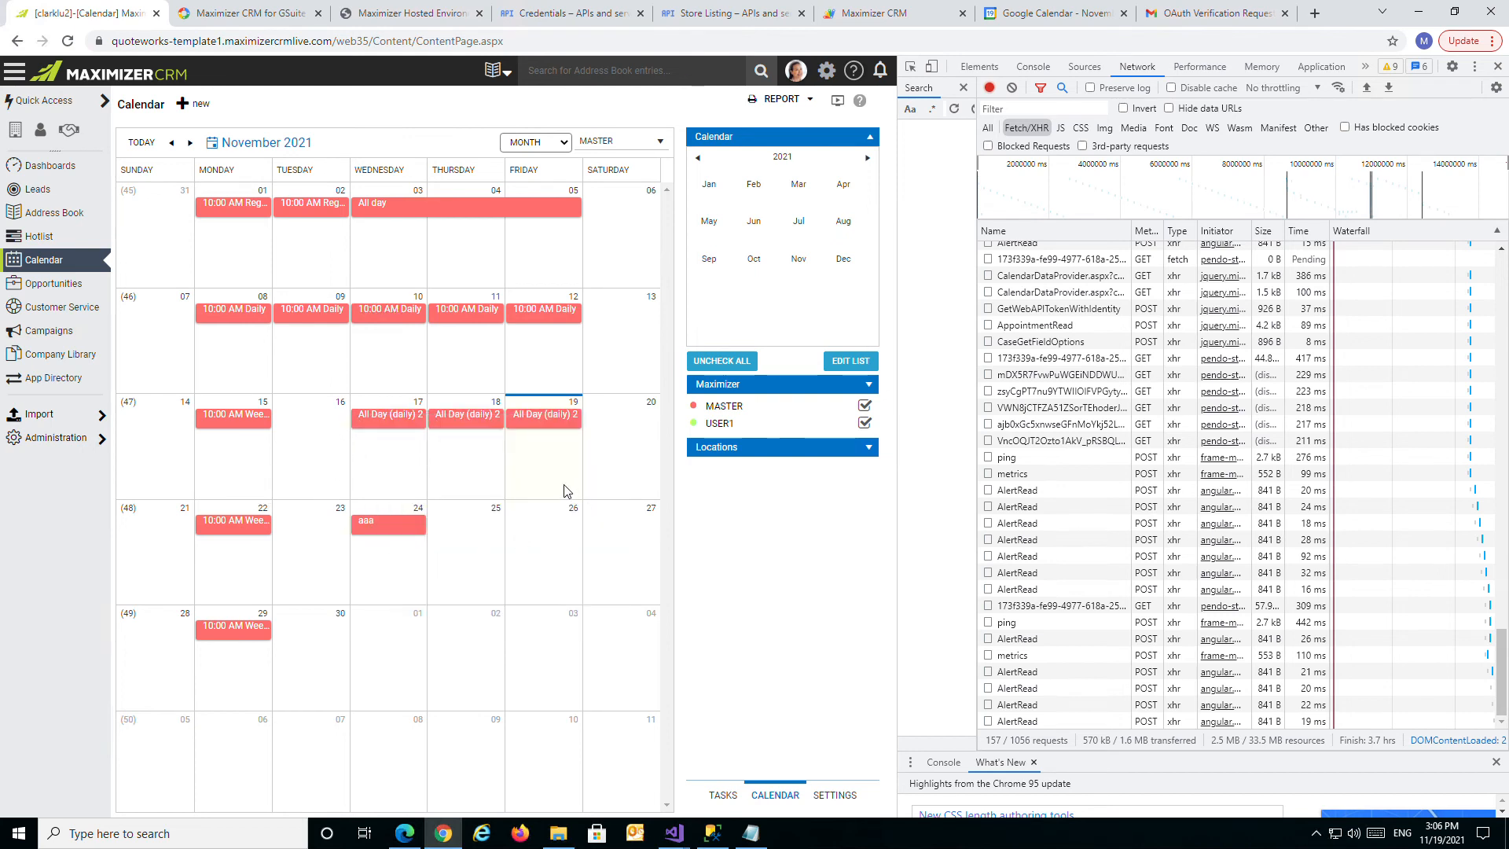
click(1039, 16)
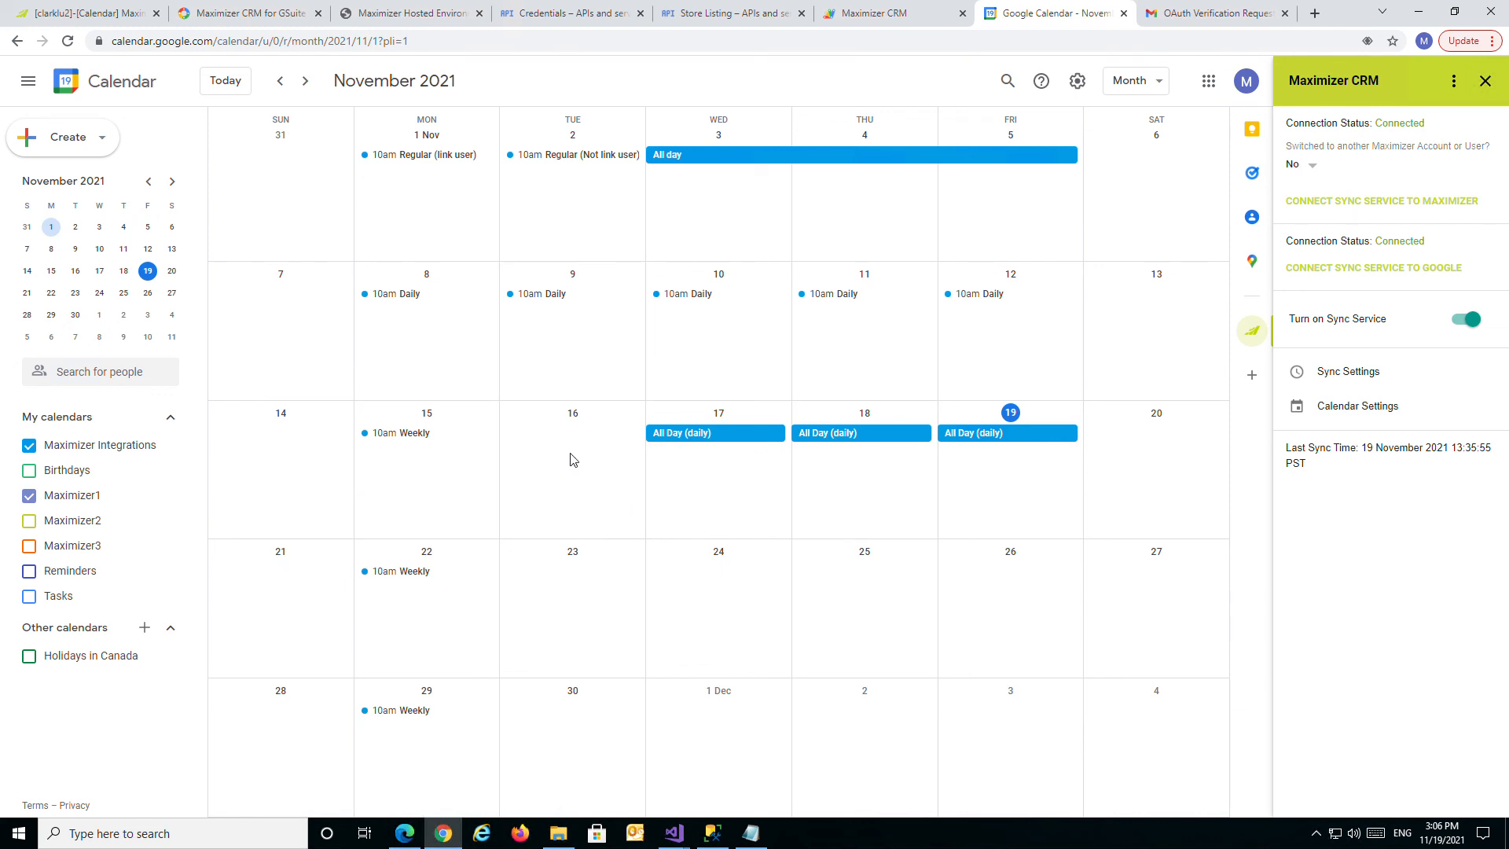
Highlight "See and download any calendar that you can access using your Google Calendar" in Notepad for review, and minimize the list
click(750, 831)
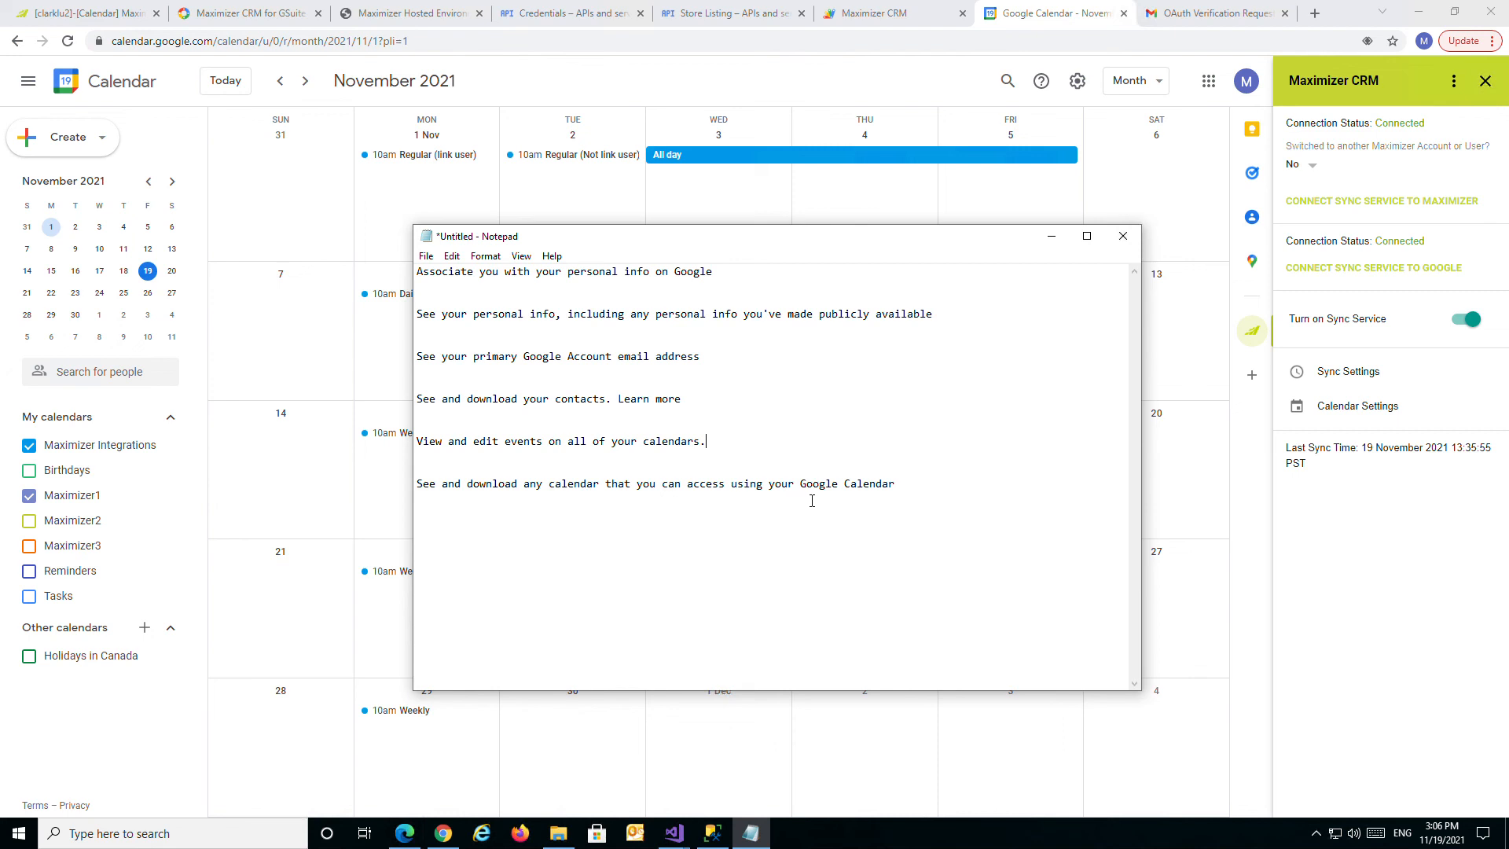
drag(835, 244, 797, 242)
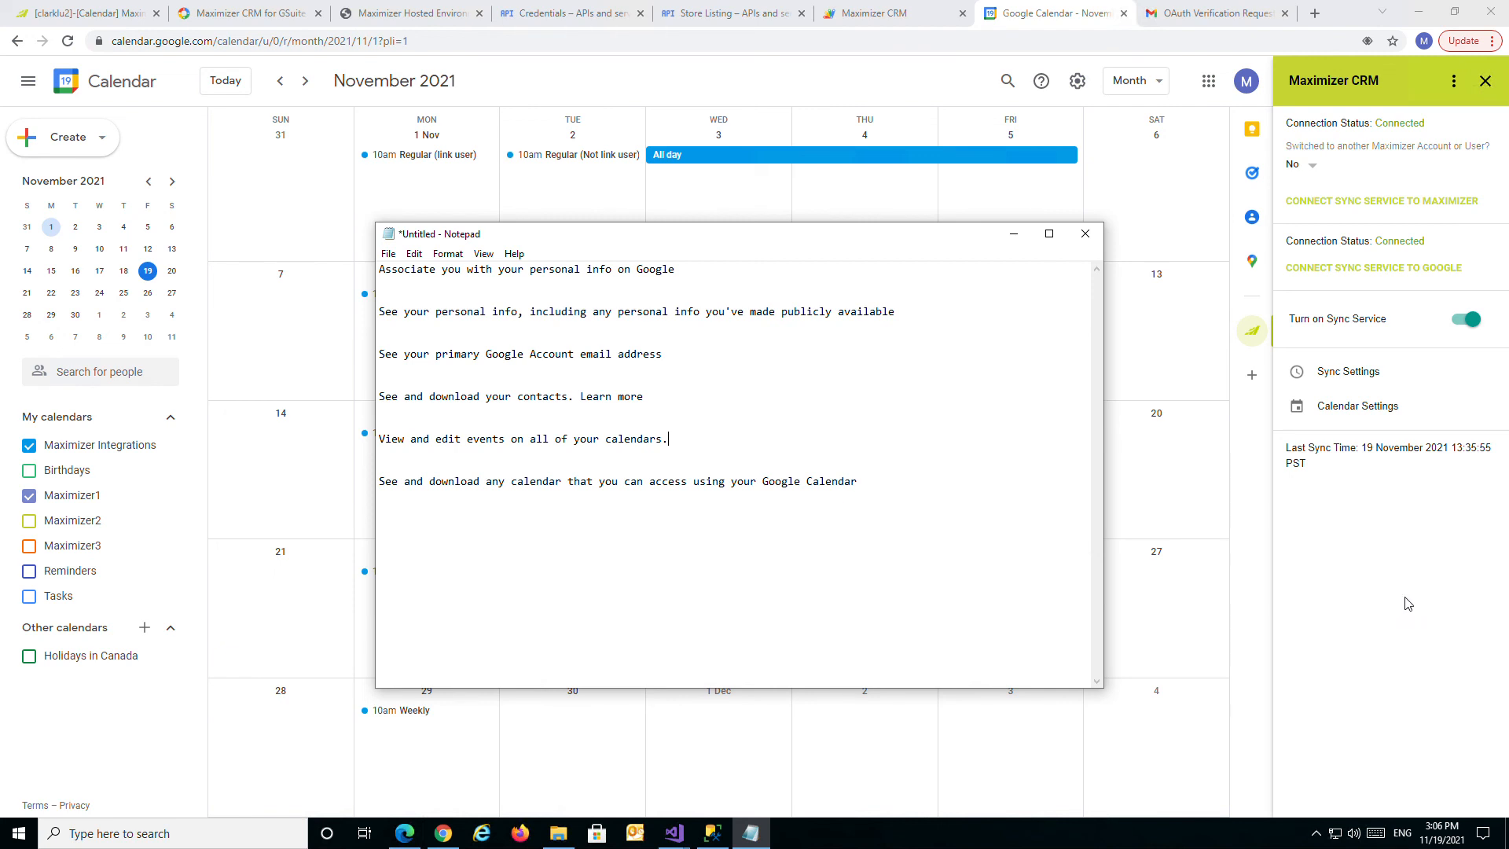
click(1380, 609)
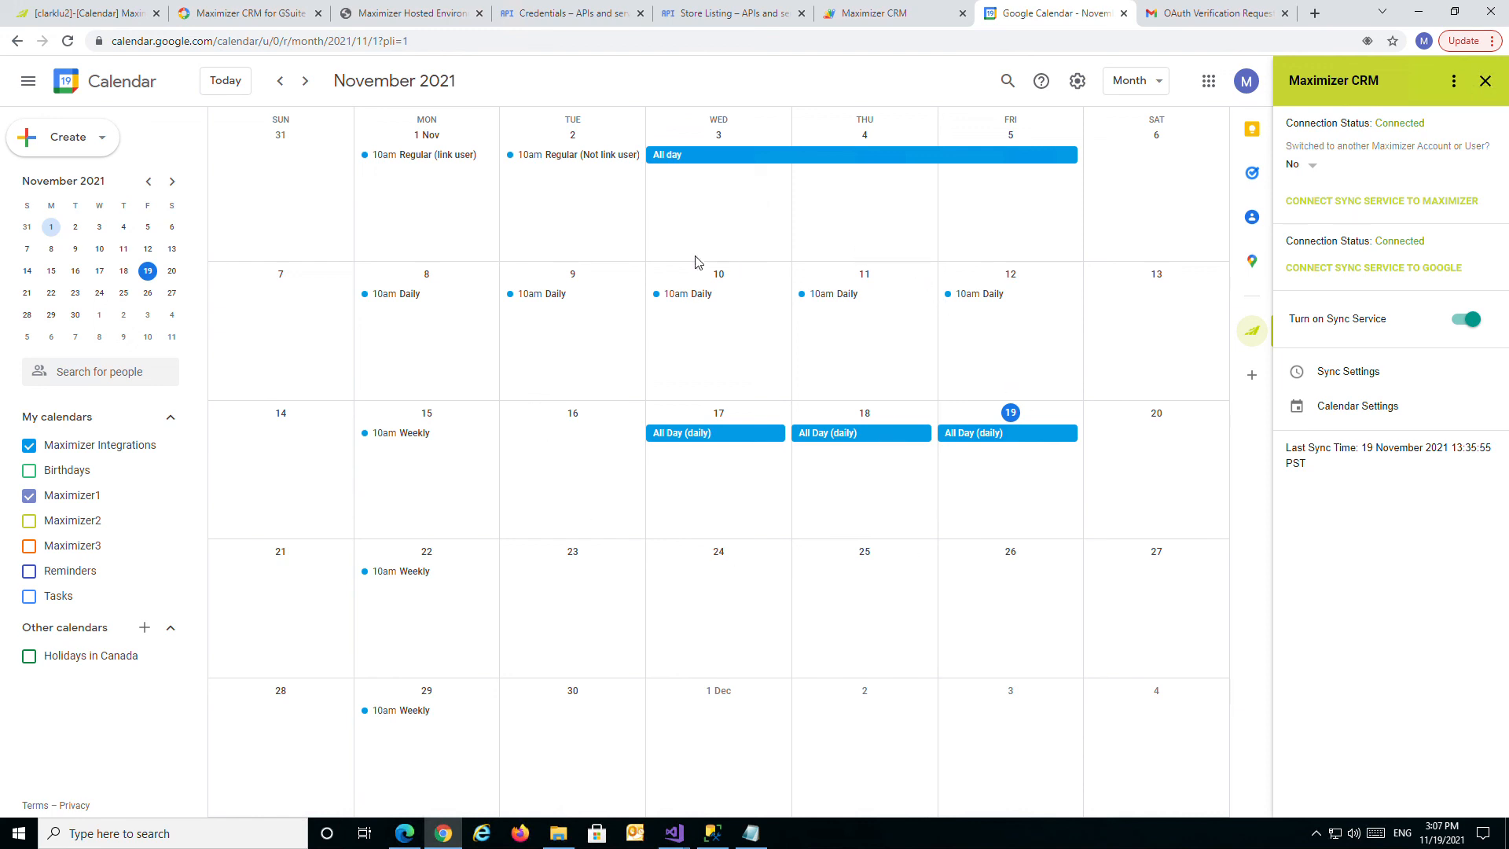
click(750, 833)
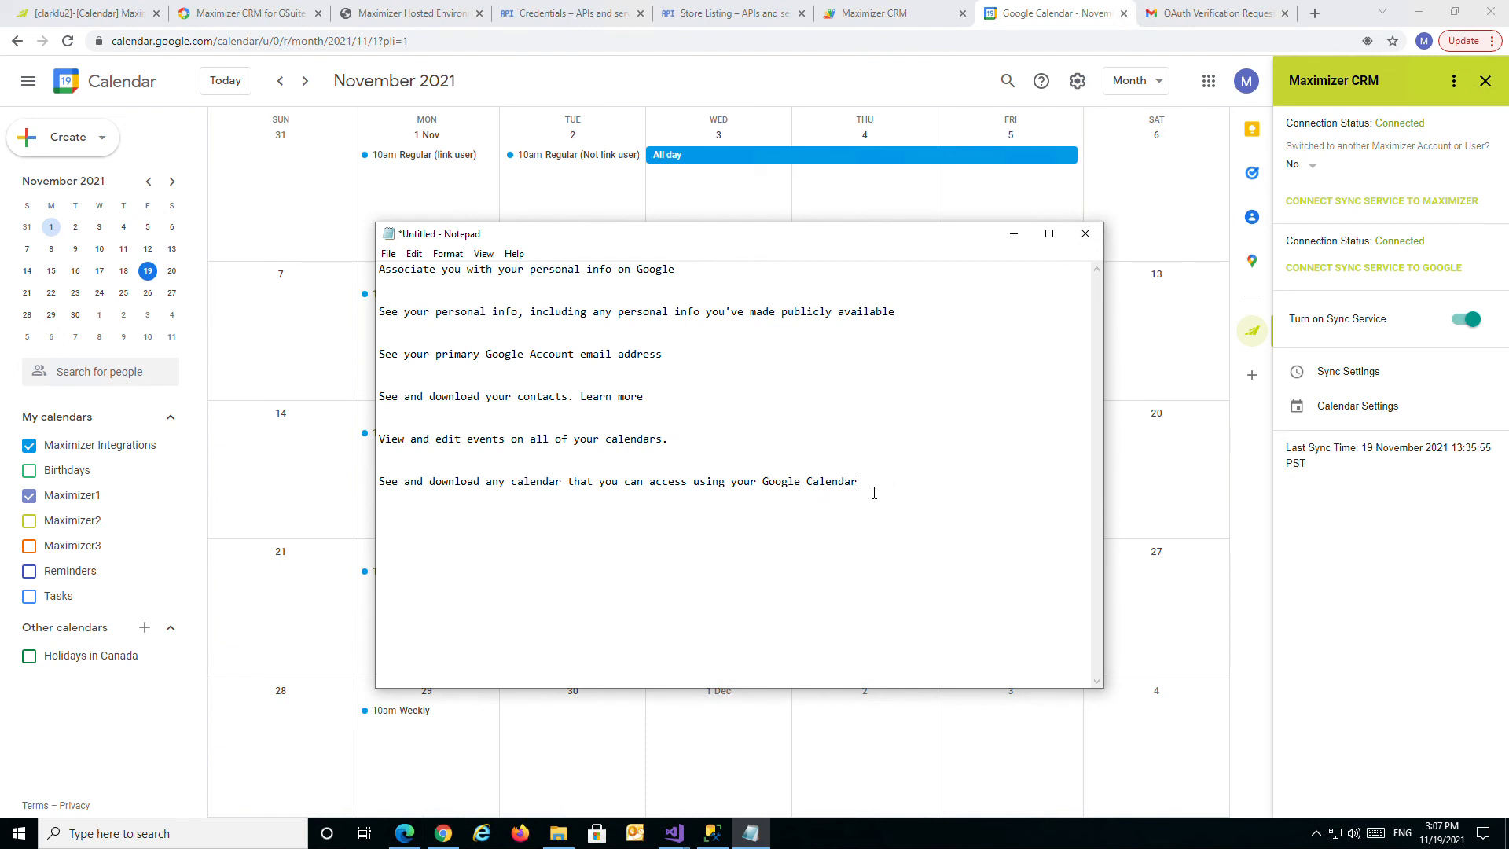
drag(872, 491, 382, 488)
click(787, 523)
click(1014, 233)
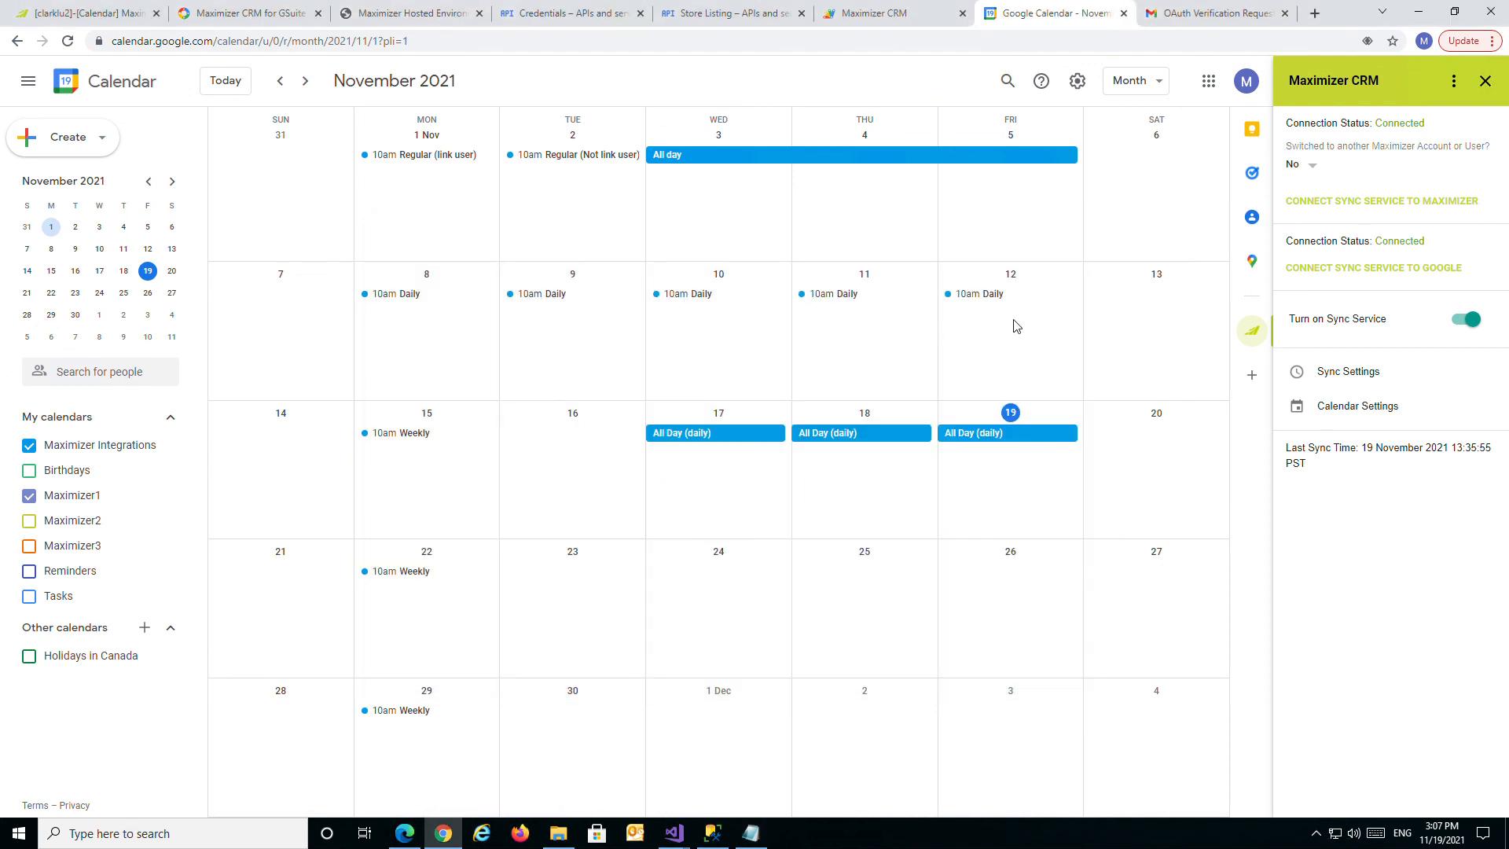